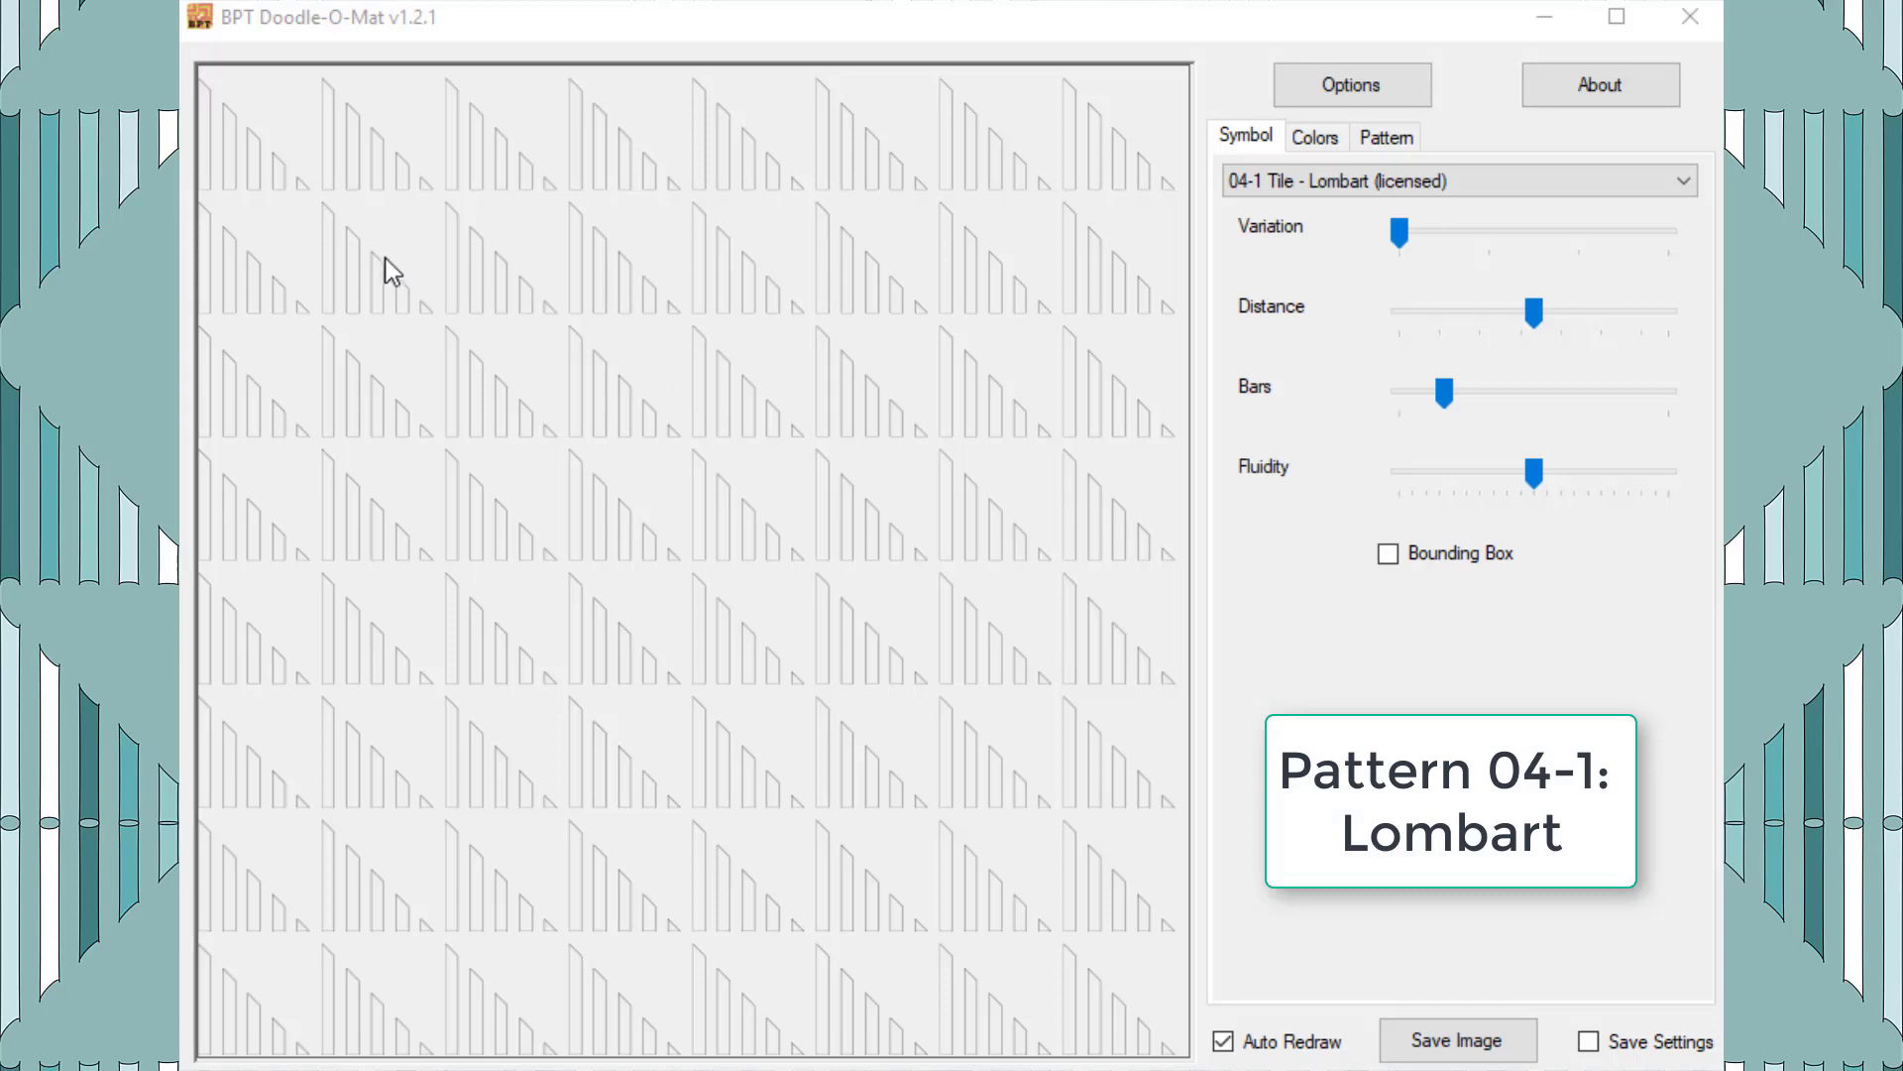
- Zoom in on the Lombart tile pattern to inspect its bars, and zoom back out to the full pattern
{"action": "scroll", "coordinate": [387, 267], "scroll_direction": "up", "scroll_amount": 5}
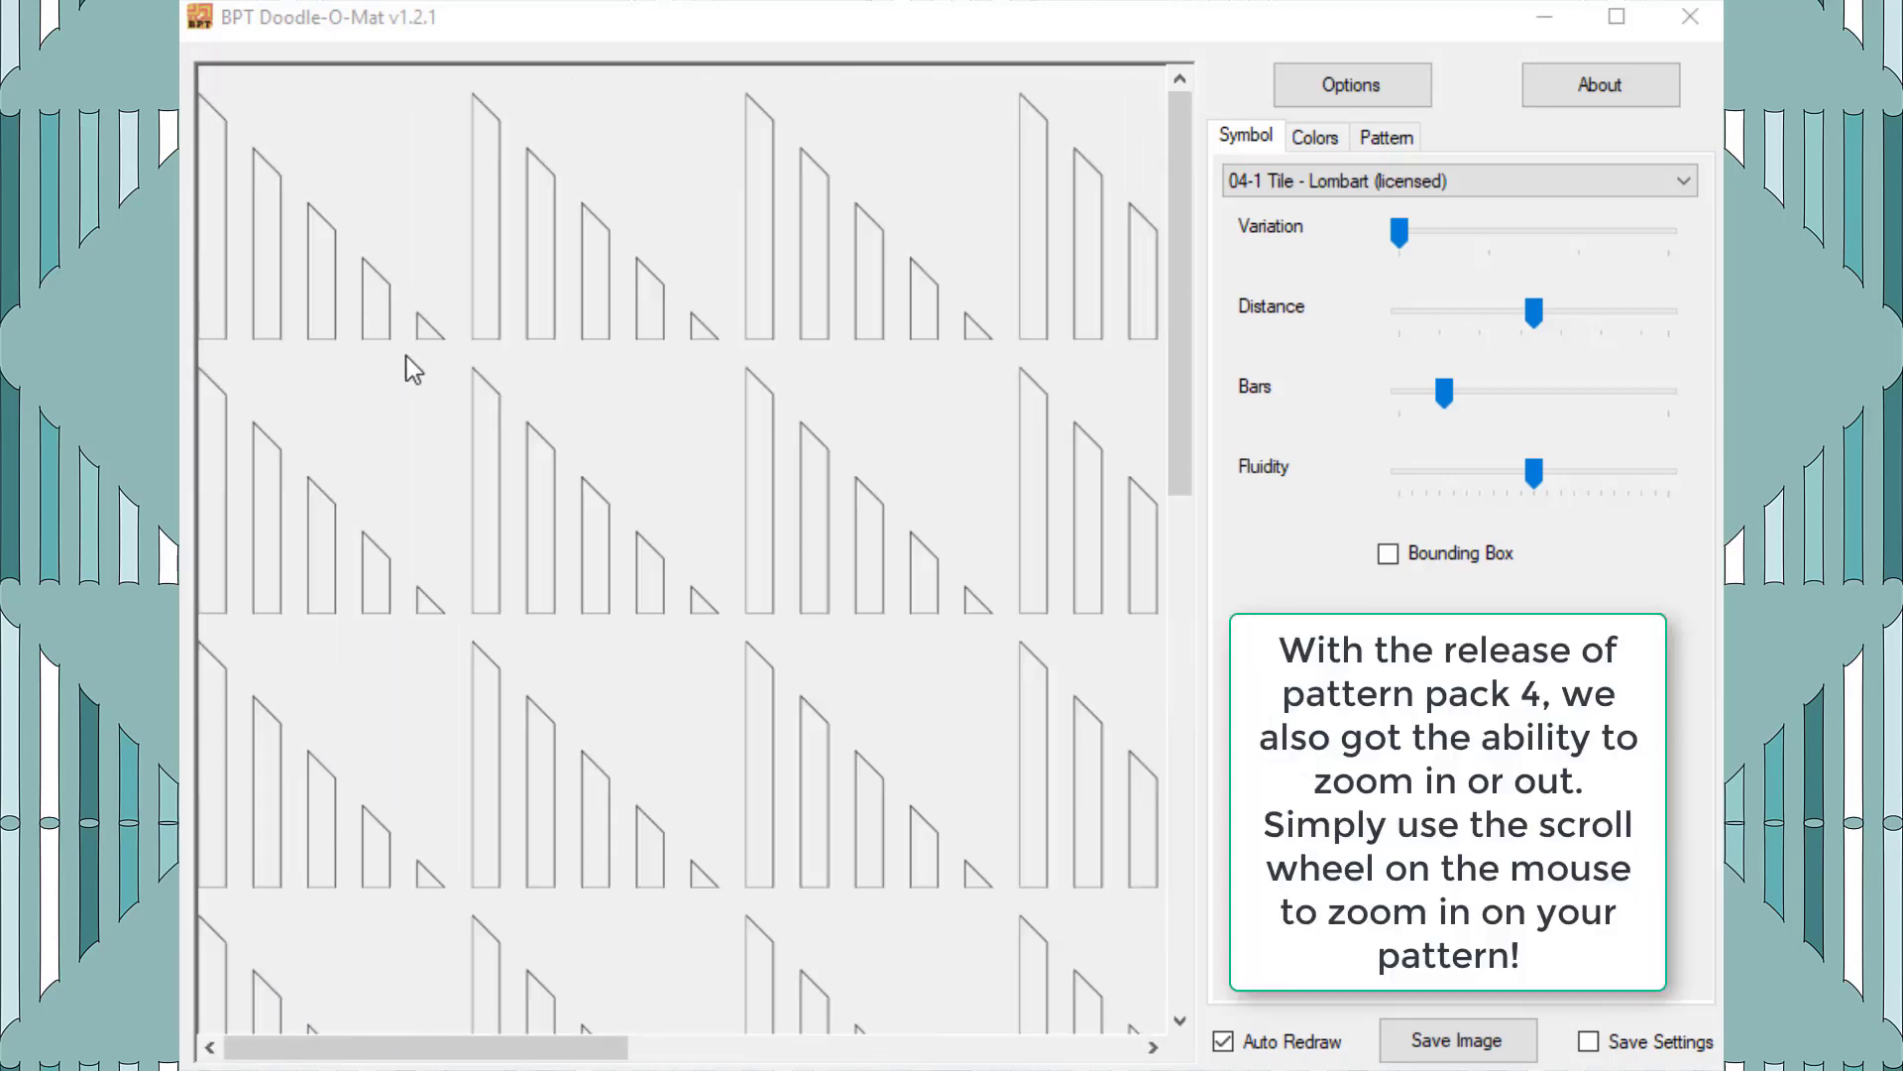
{"action": "scroll", "coordinate": [410, 368], "scroll_direction": "up", "scroll_amount": 2}
{"action": "scroll", "coordinate": [609, 472], "scroll_direction": "down", "scroll_amount": 6}
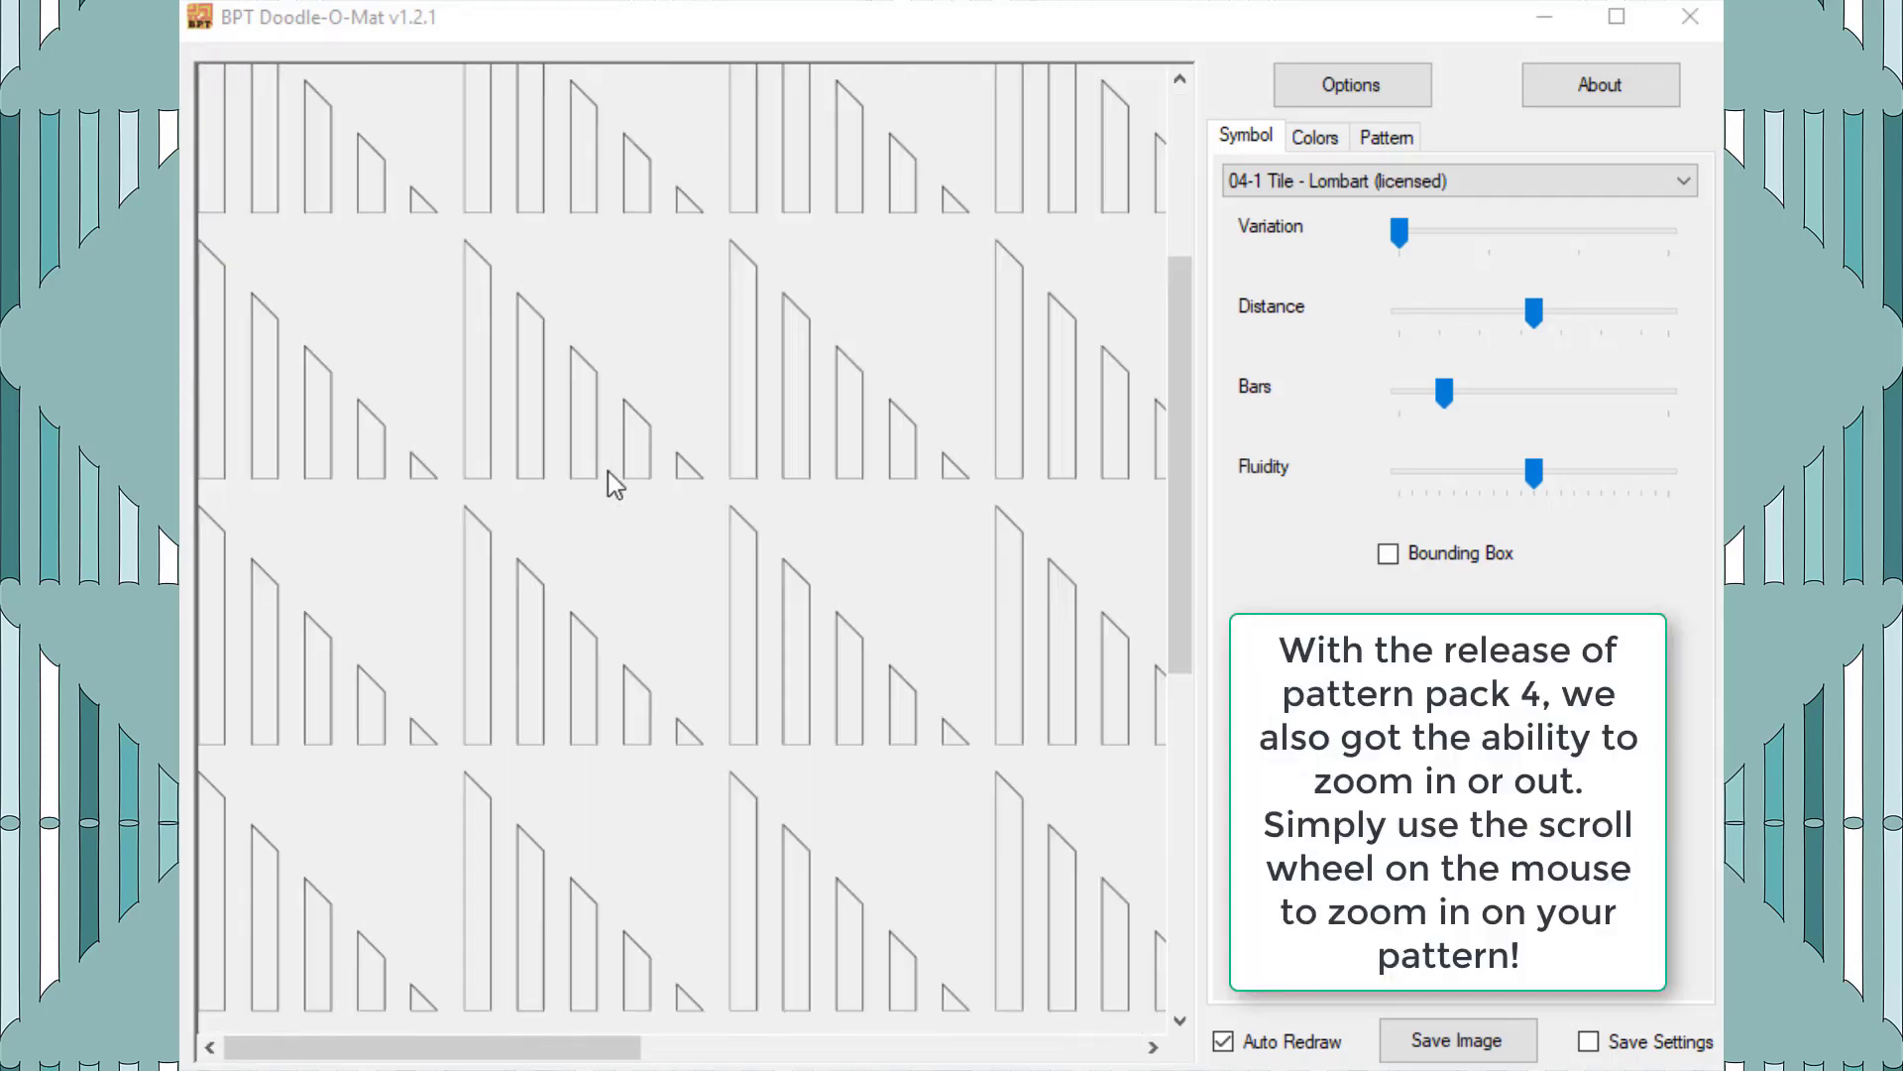
{"action": "scroll", "coordinate": [609, 472], "scroll_direction": "down", "scroll_amount": 4}
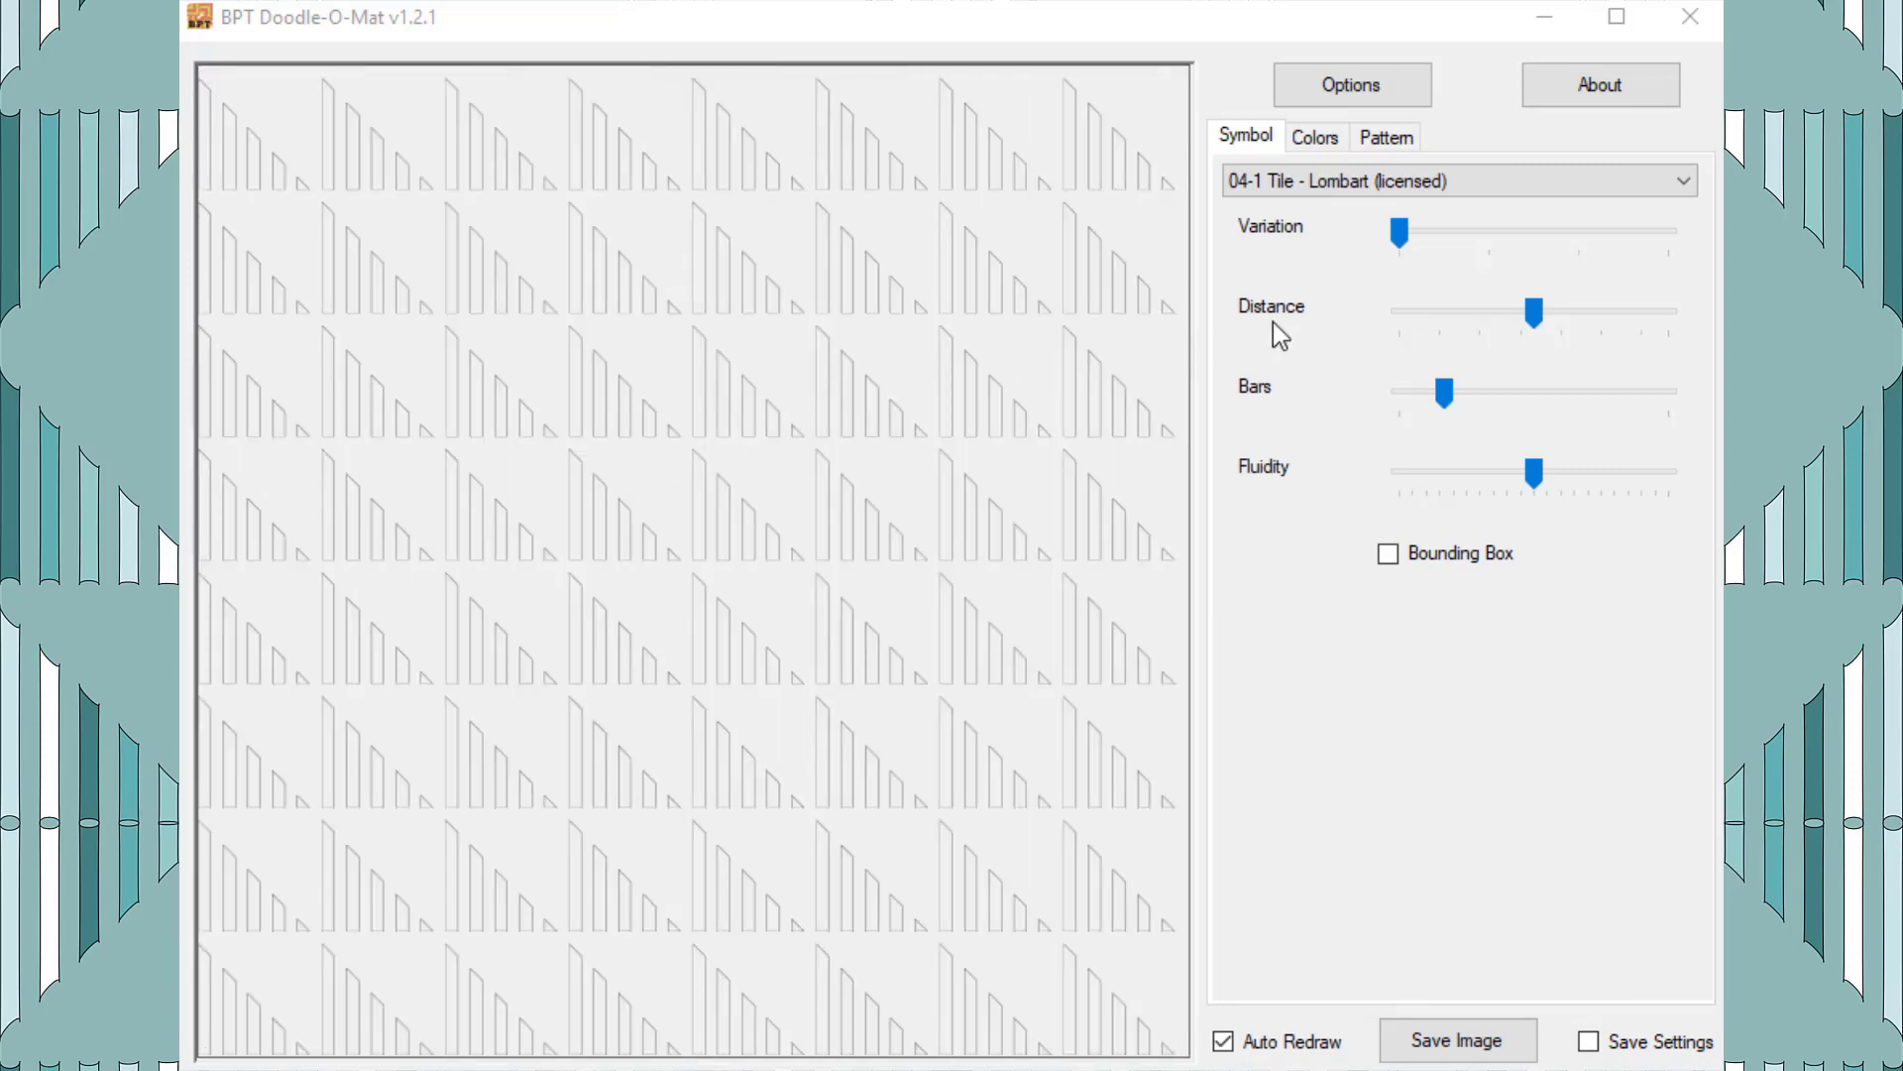
- Preview all four variations of the Lombart tile and set Variation to the fourth one
{"action": "left_click", "coordinate": [1401, 236]}
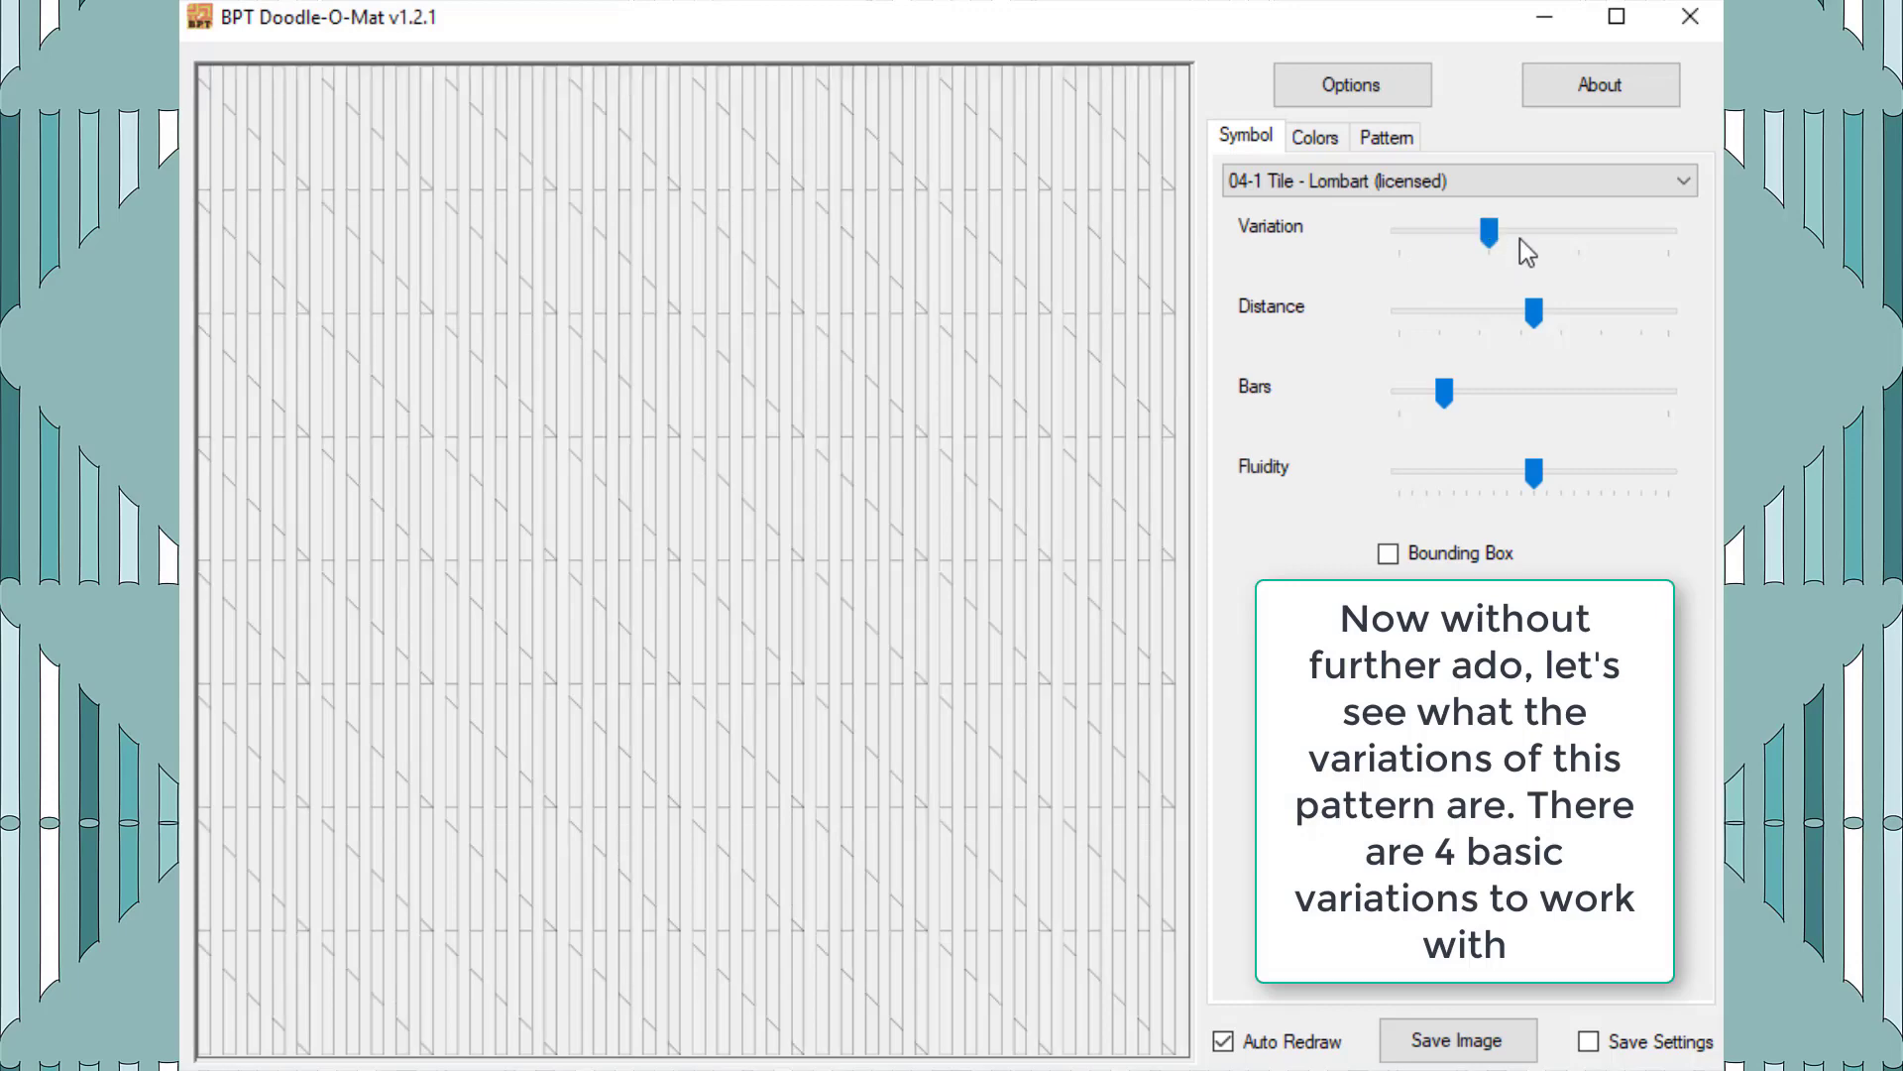
{"action": "scroll", "coordinate": [383, 388], "scroll_direction": "up", "scroll_amount": 2}
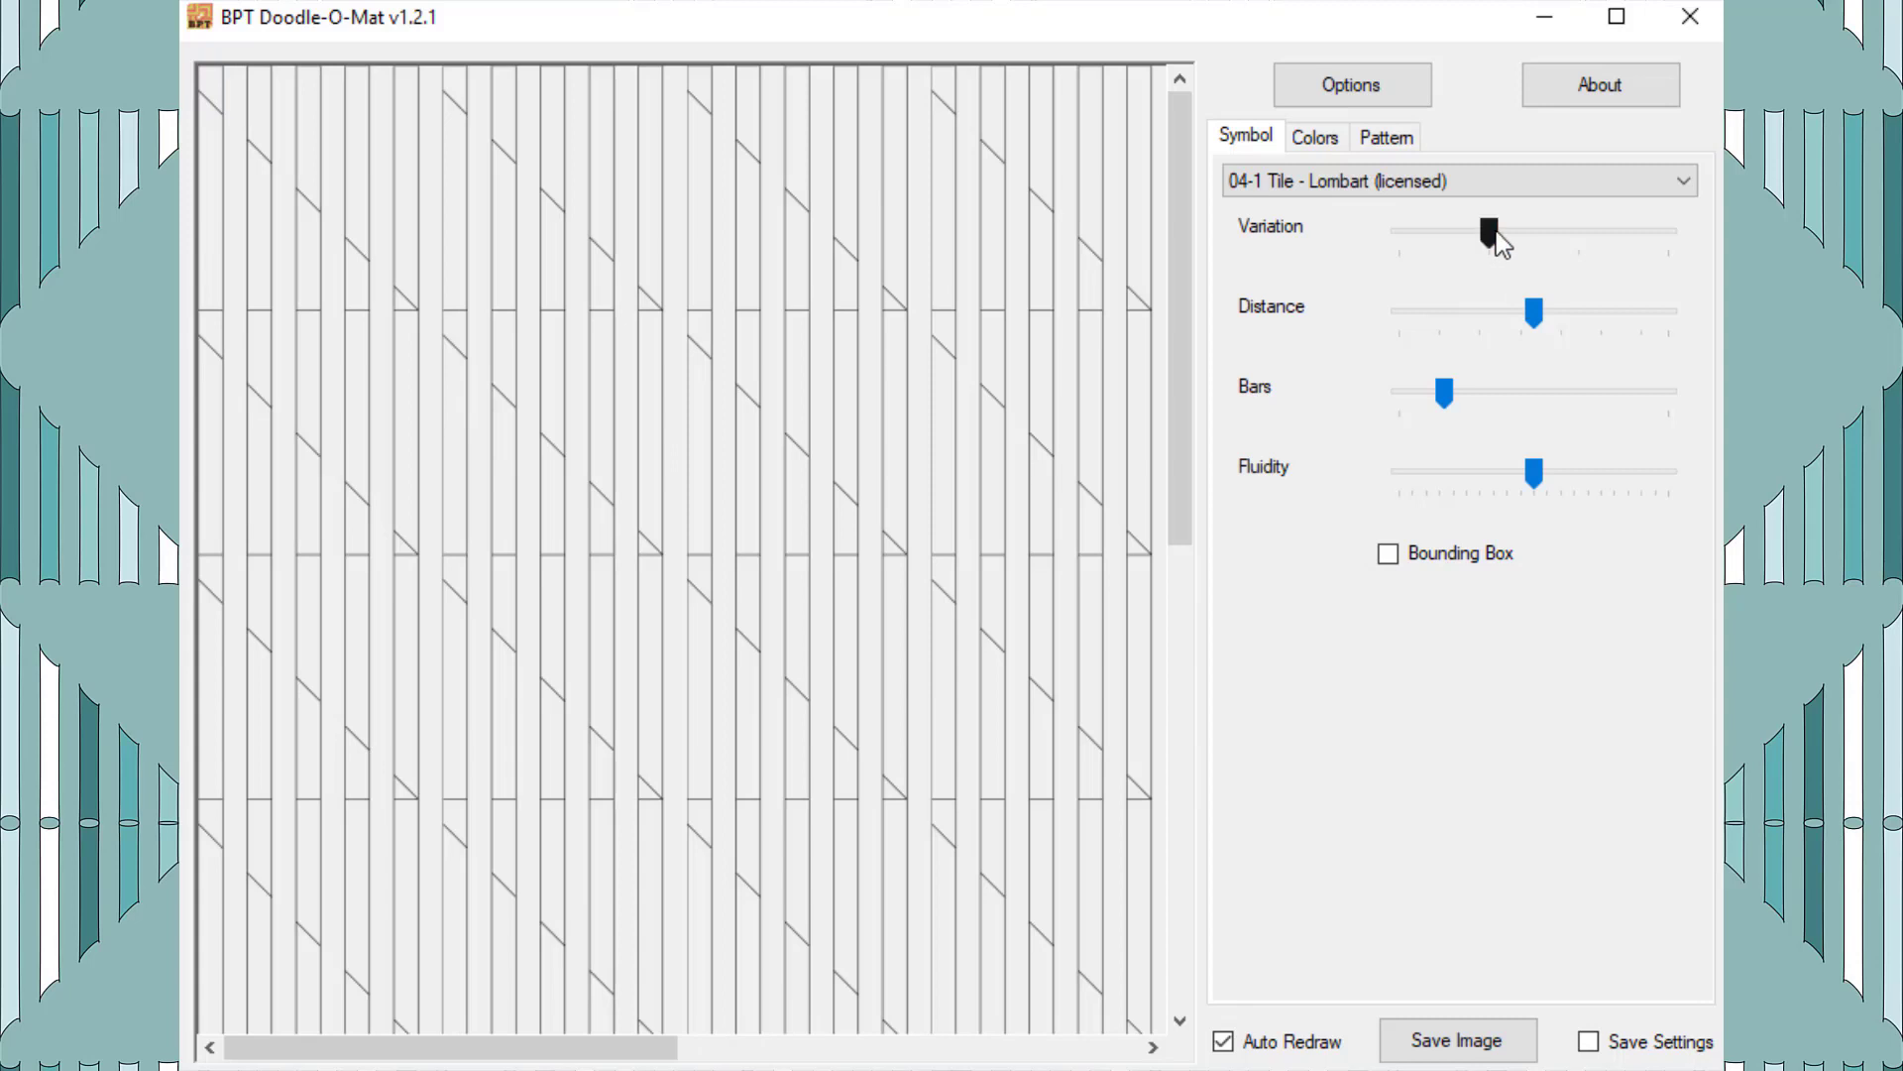
{"action": "left_click", "coordinate": [1582, 236]}
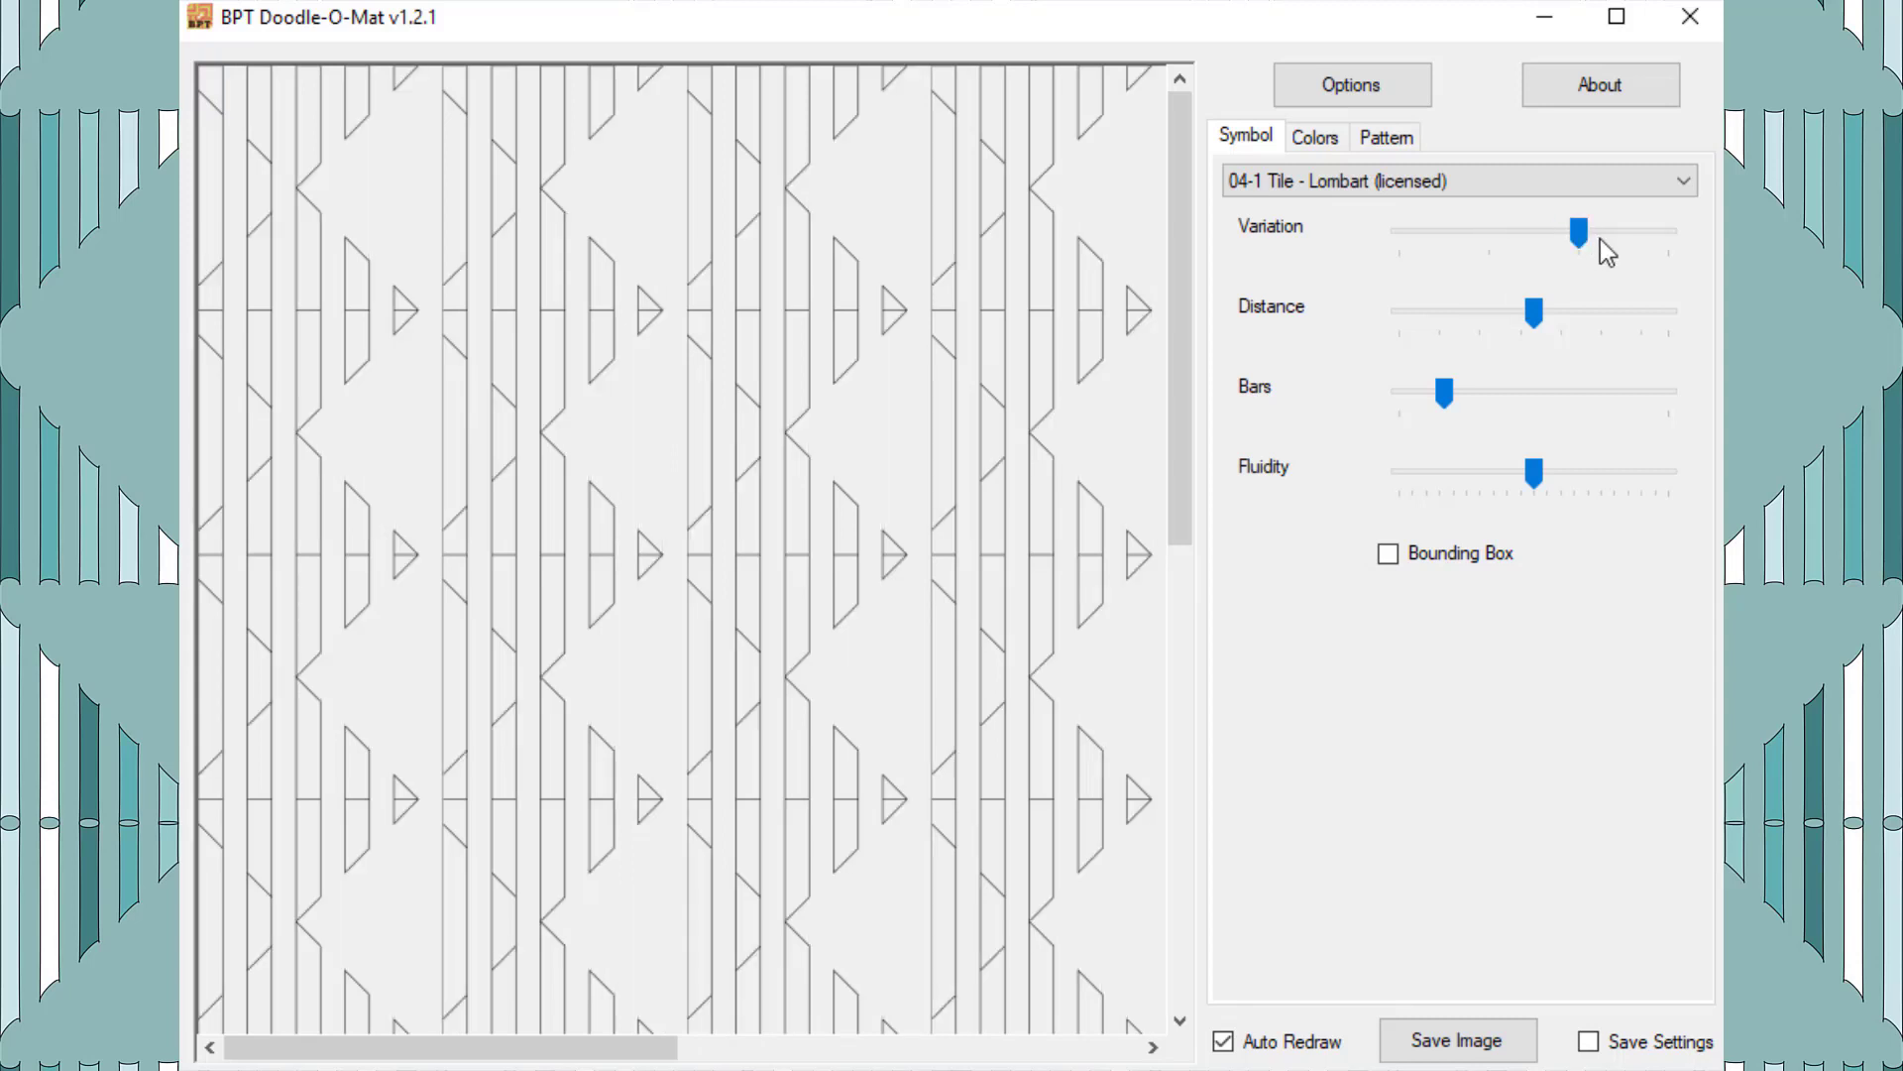
{"action": "left_click_drag", "start_coordinate": [1585, 235], "coordinate": [1654, 235]}
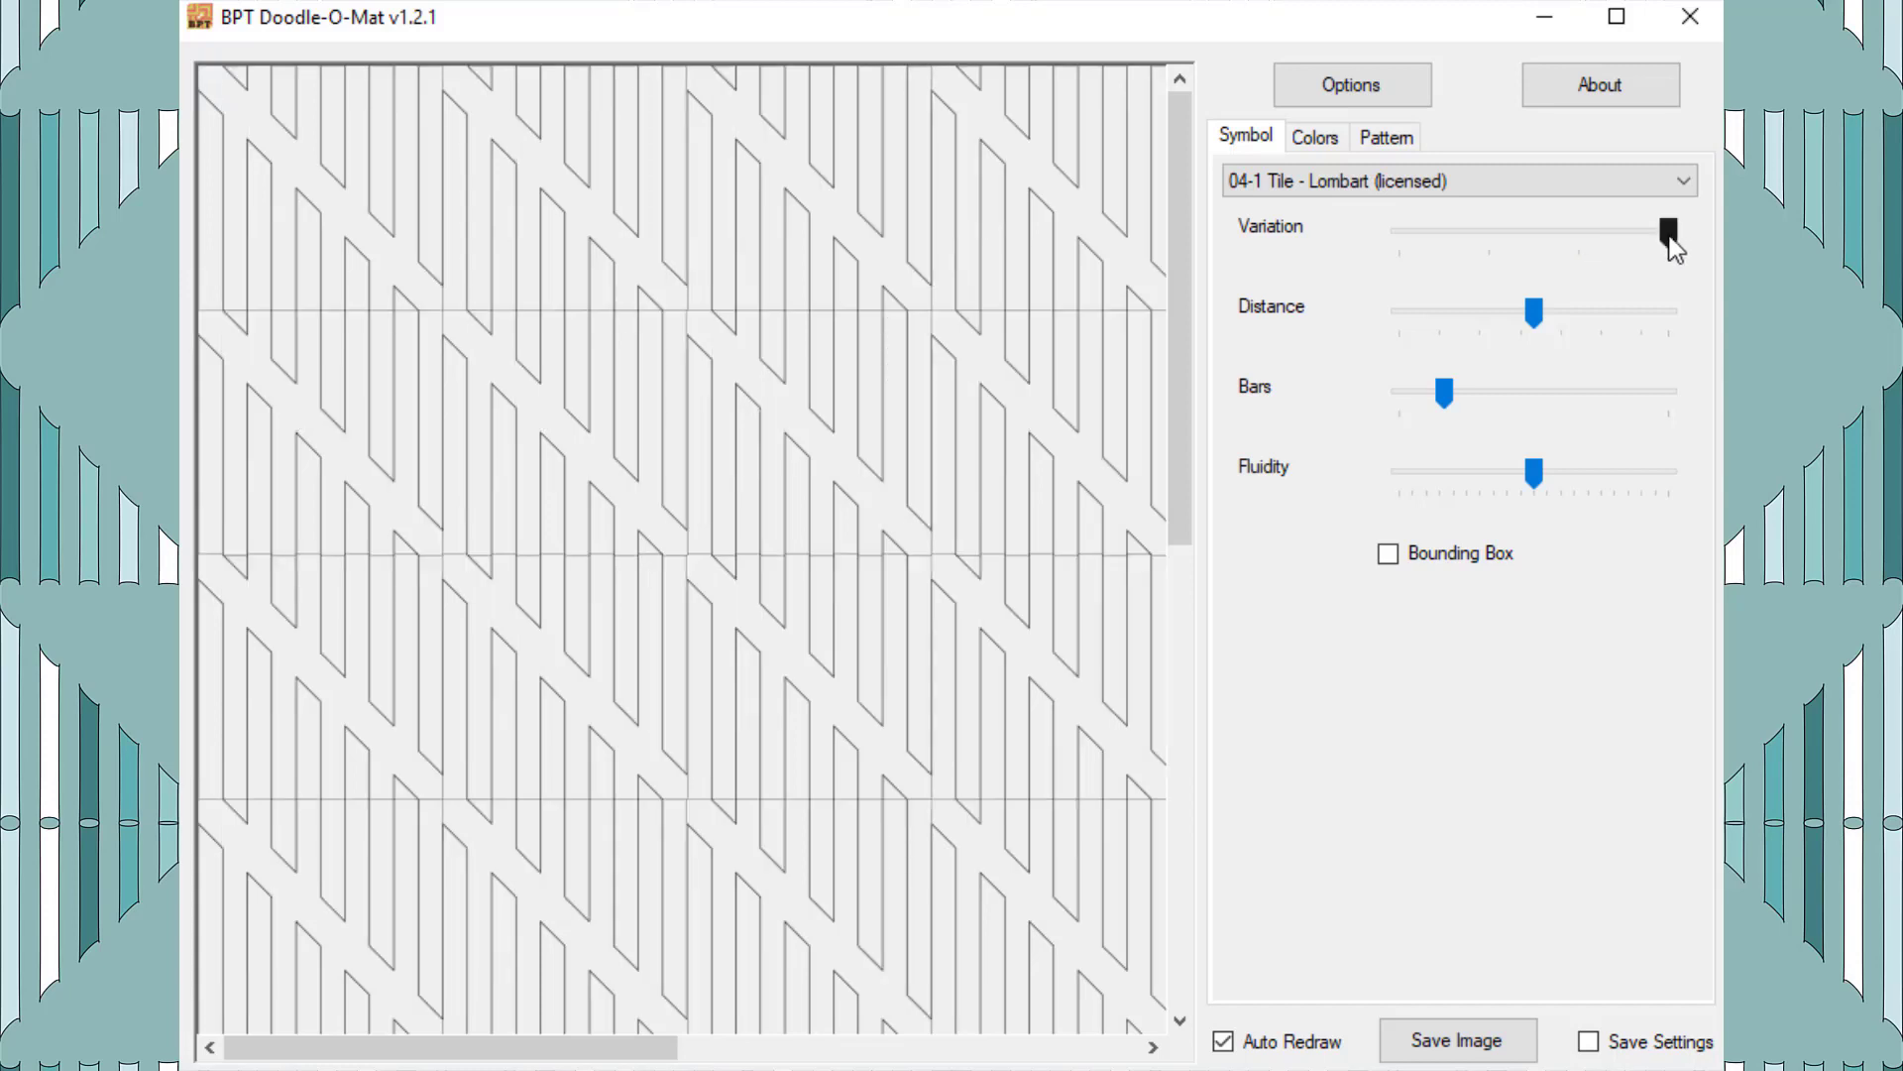
{"action": "left_click_drag", "start_coordinate": [1675, 248], "coordinate": [1398, 238]}
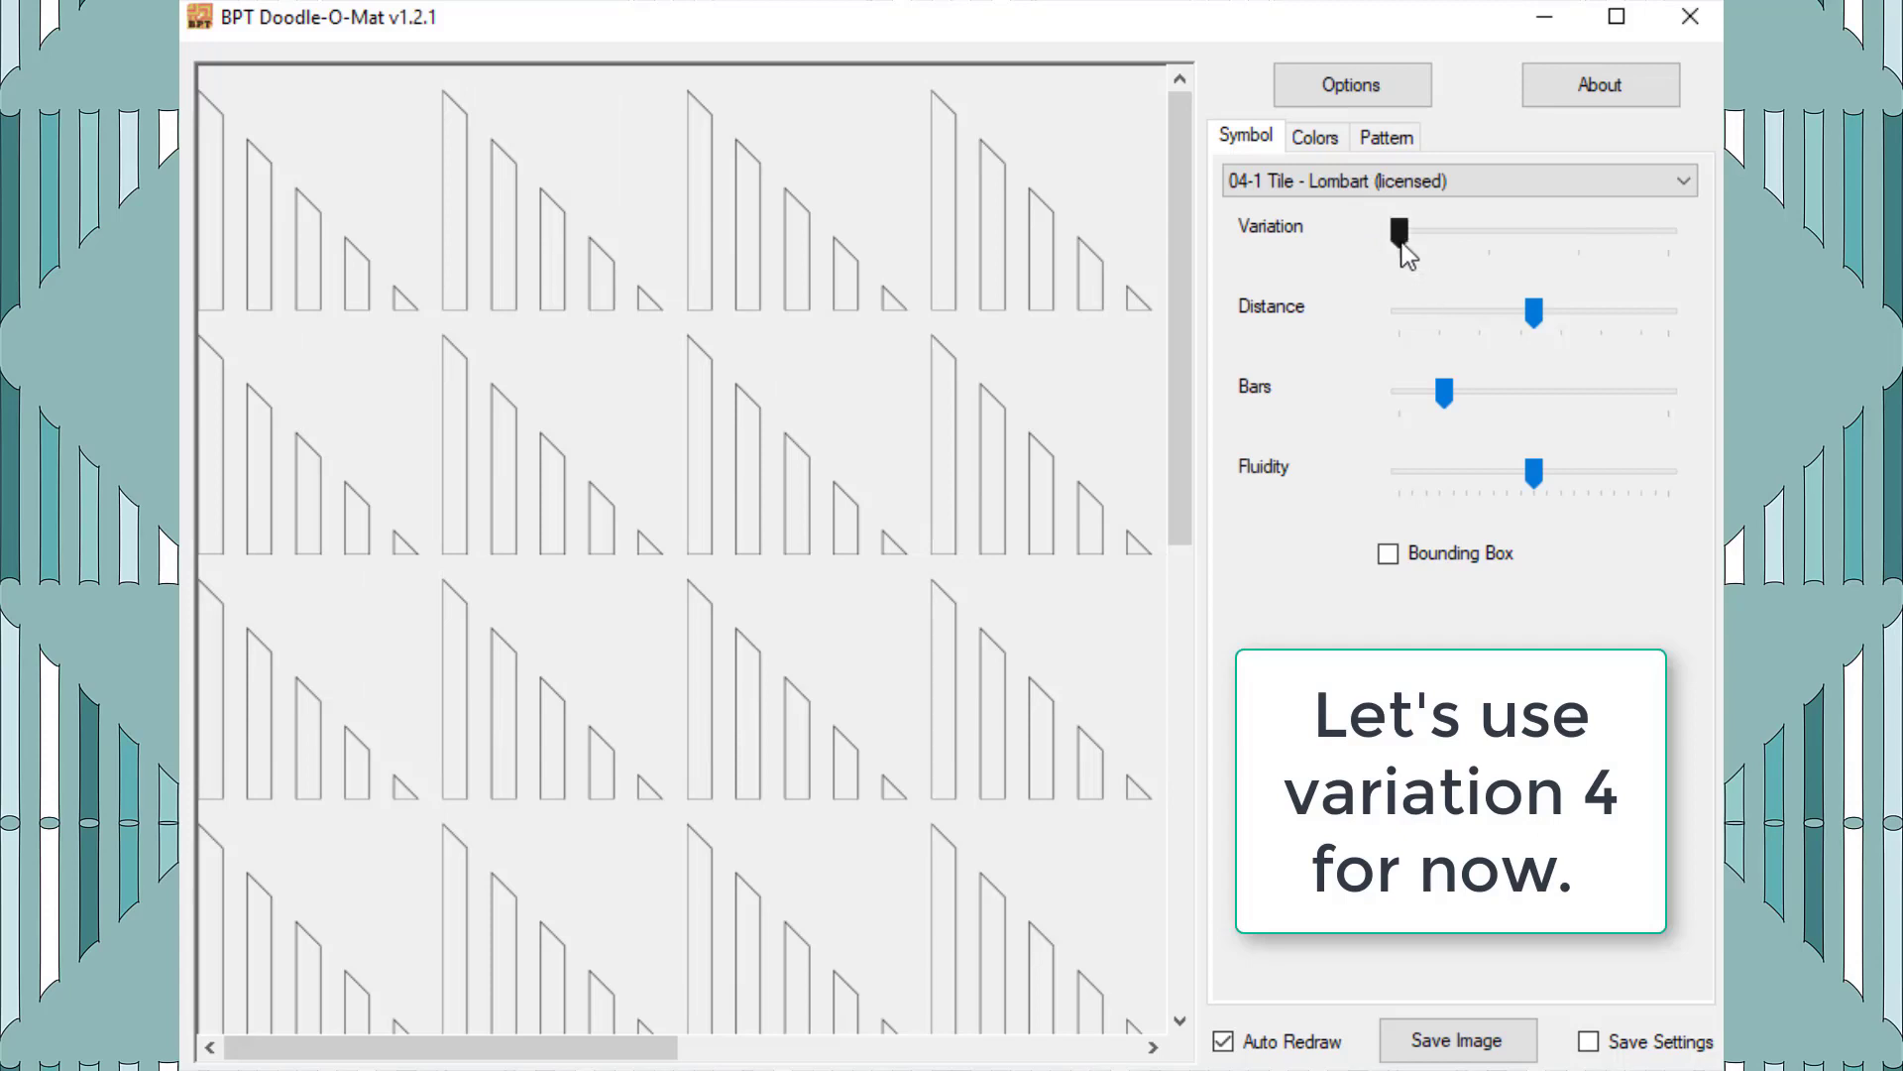
{"action": "left_click_drag", "start_coordinate": [1408, 256], "coordinate": [1656, 277]}
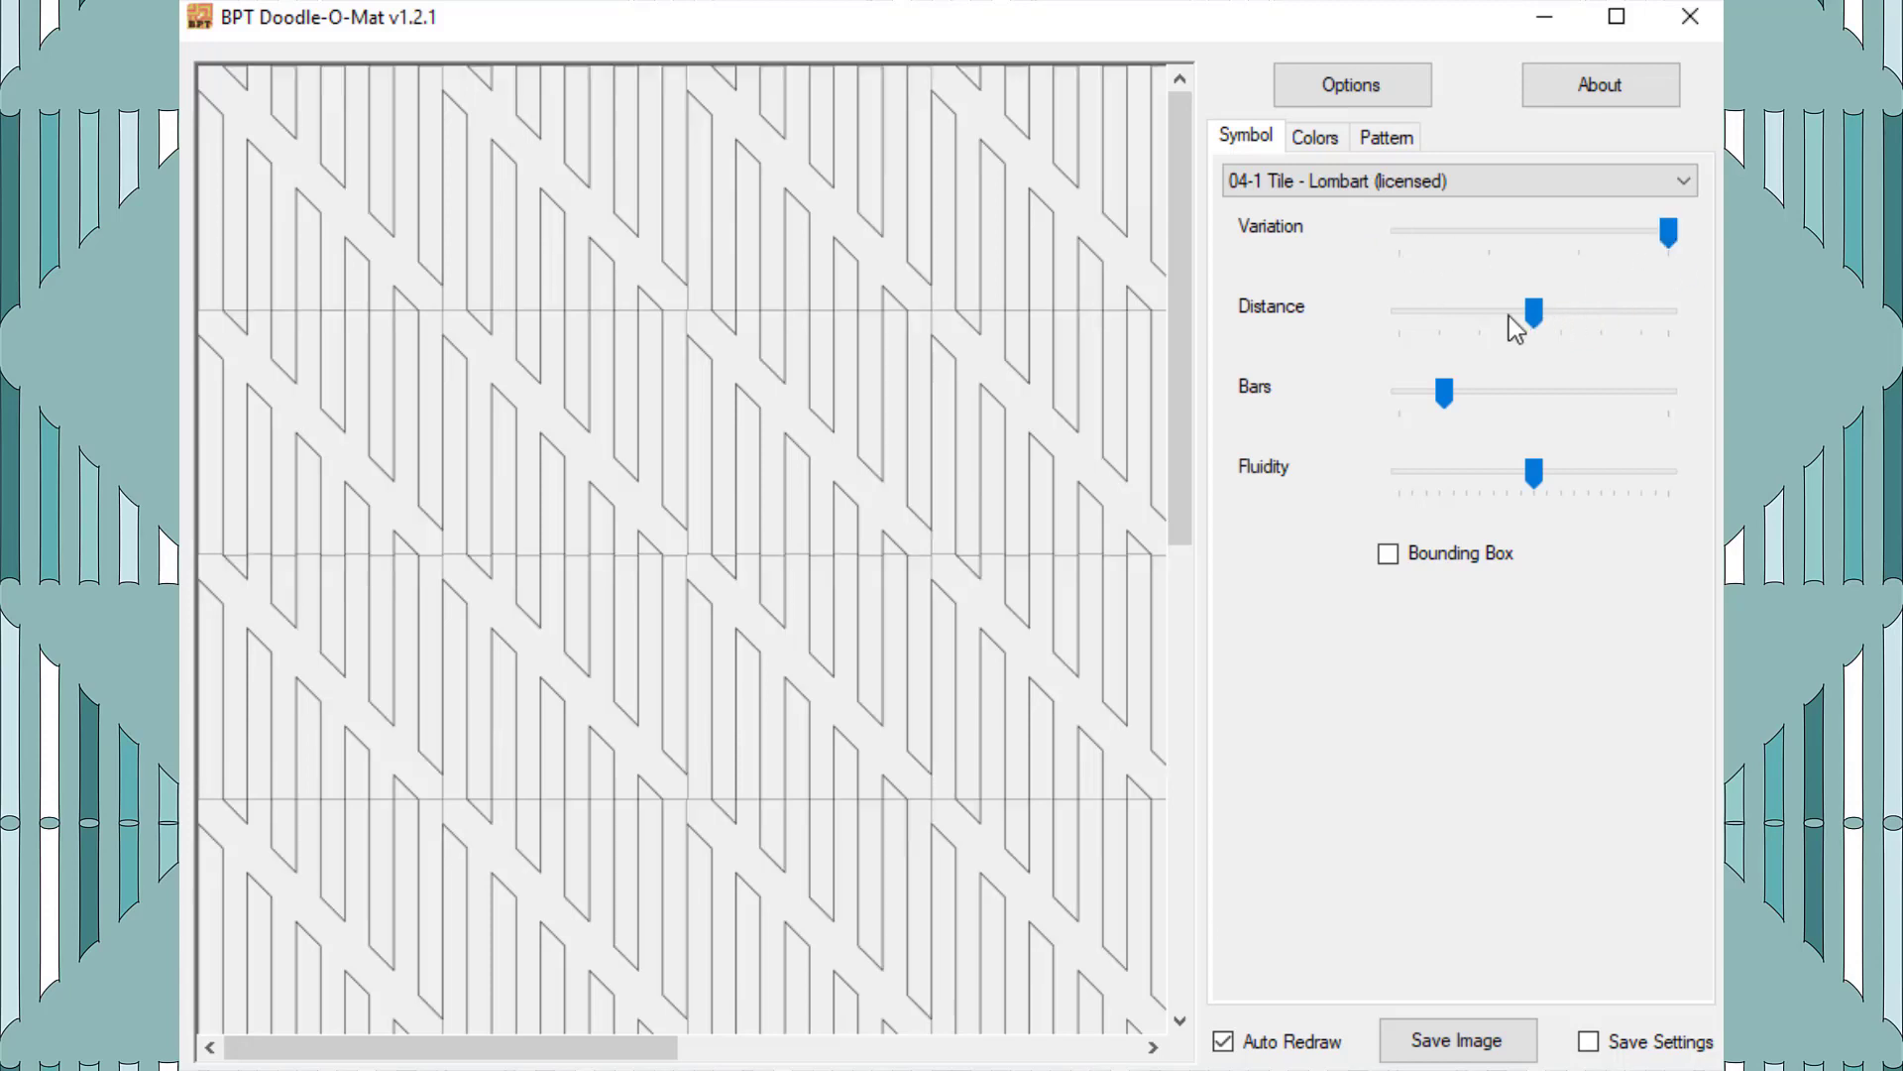
- Try smaller and larger Distance values for the Lombart bars and return Distance to its midpoint
{"action": "left_click_drag", "start_coordinate": [1538, 319], "coordinate": [1434, 315]}
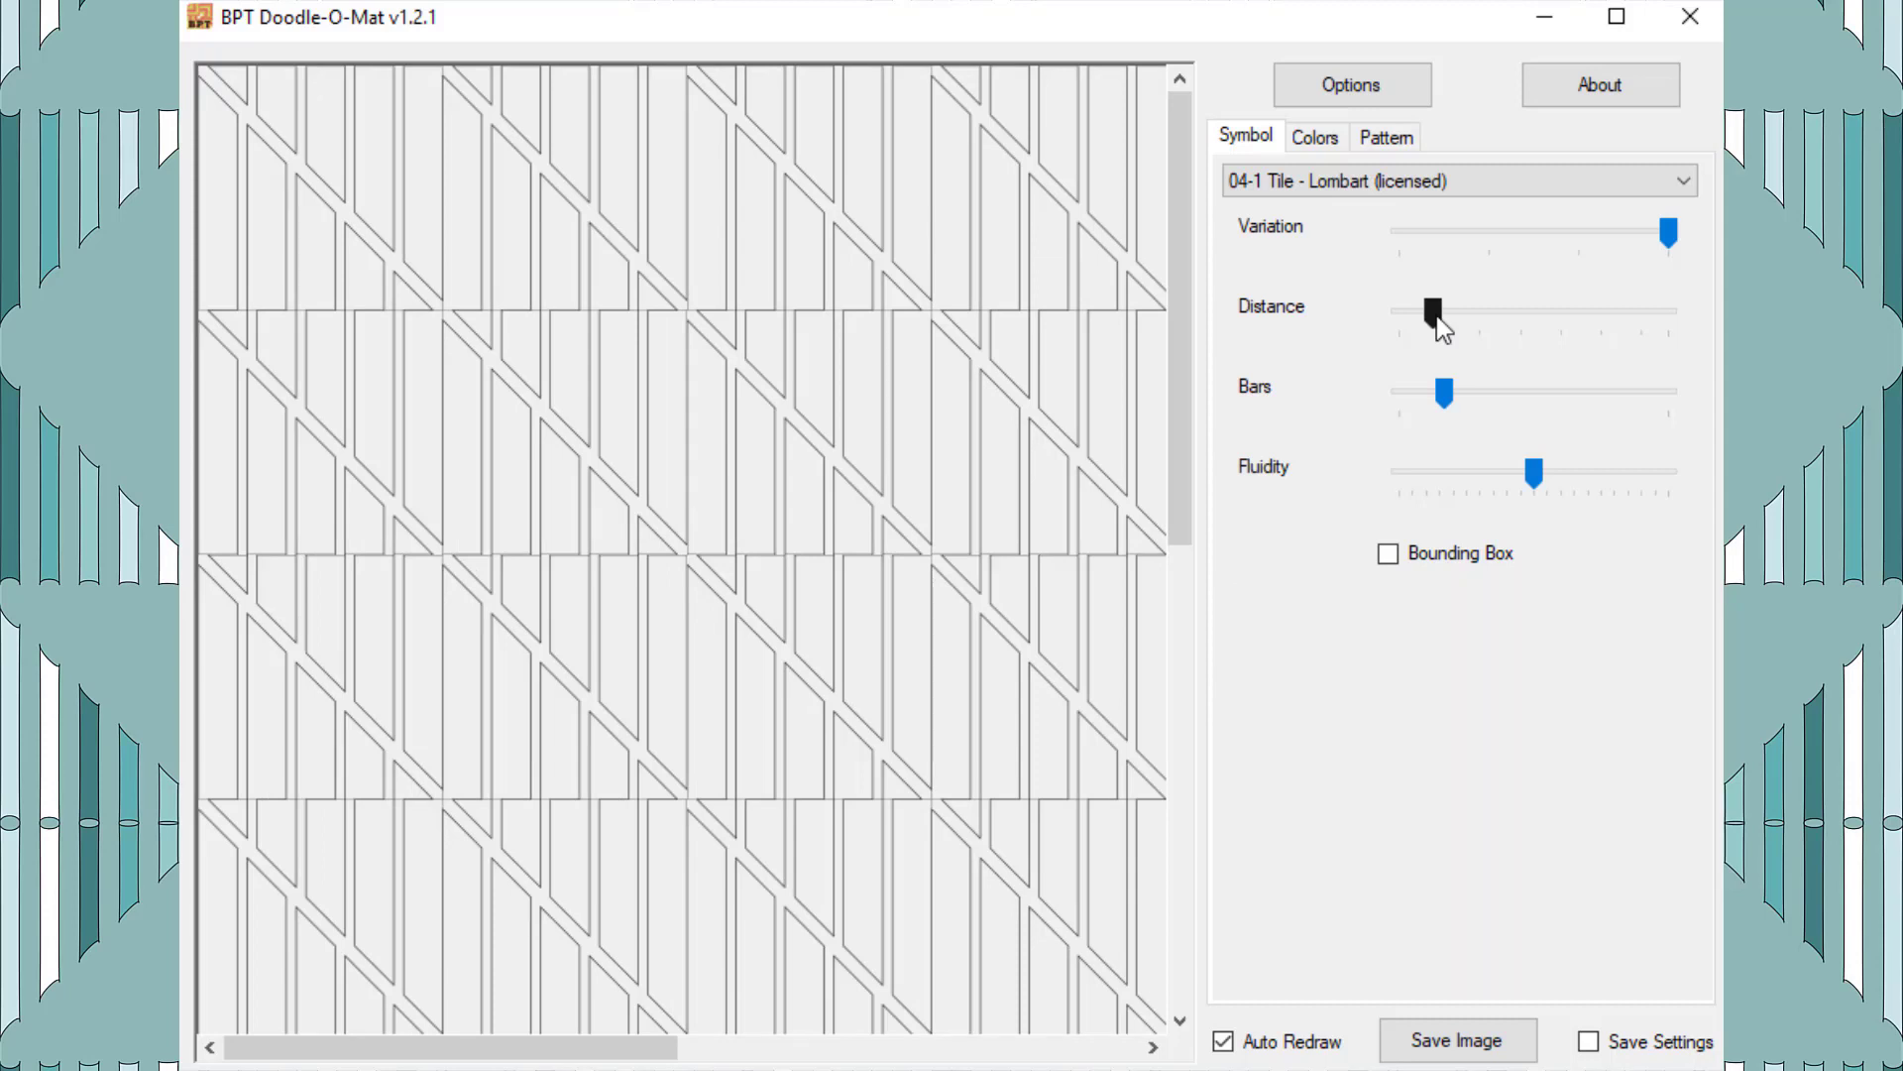
{"action": "left_click_drag", "start_coordinate": [1438, 319], "coordinate": [1519, 316]}
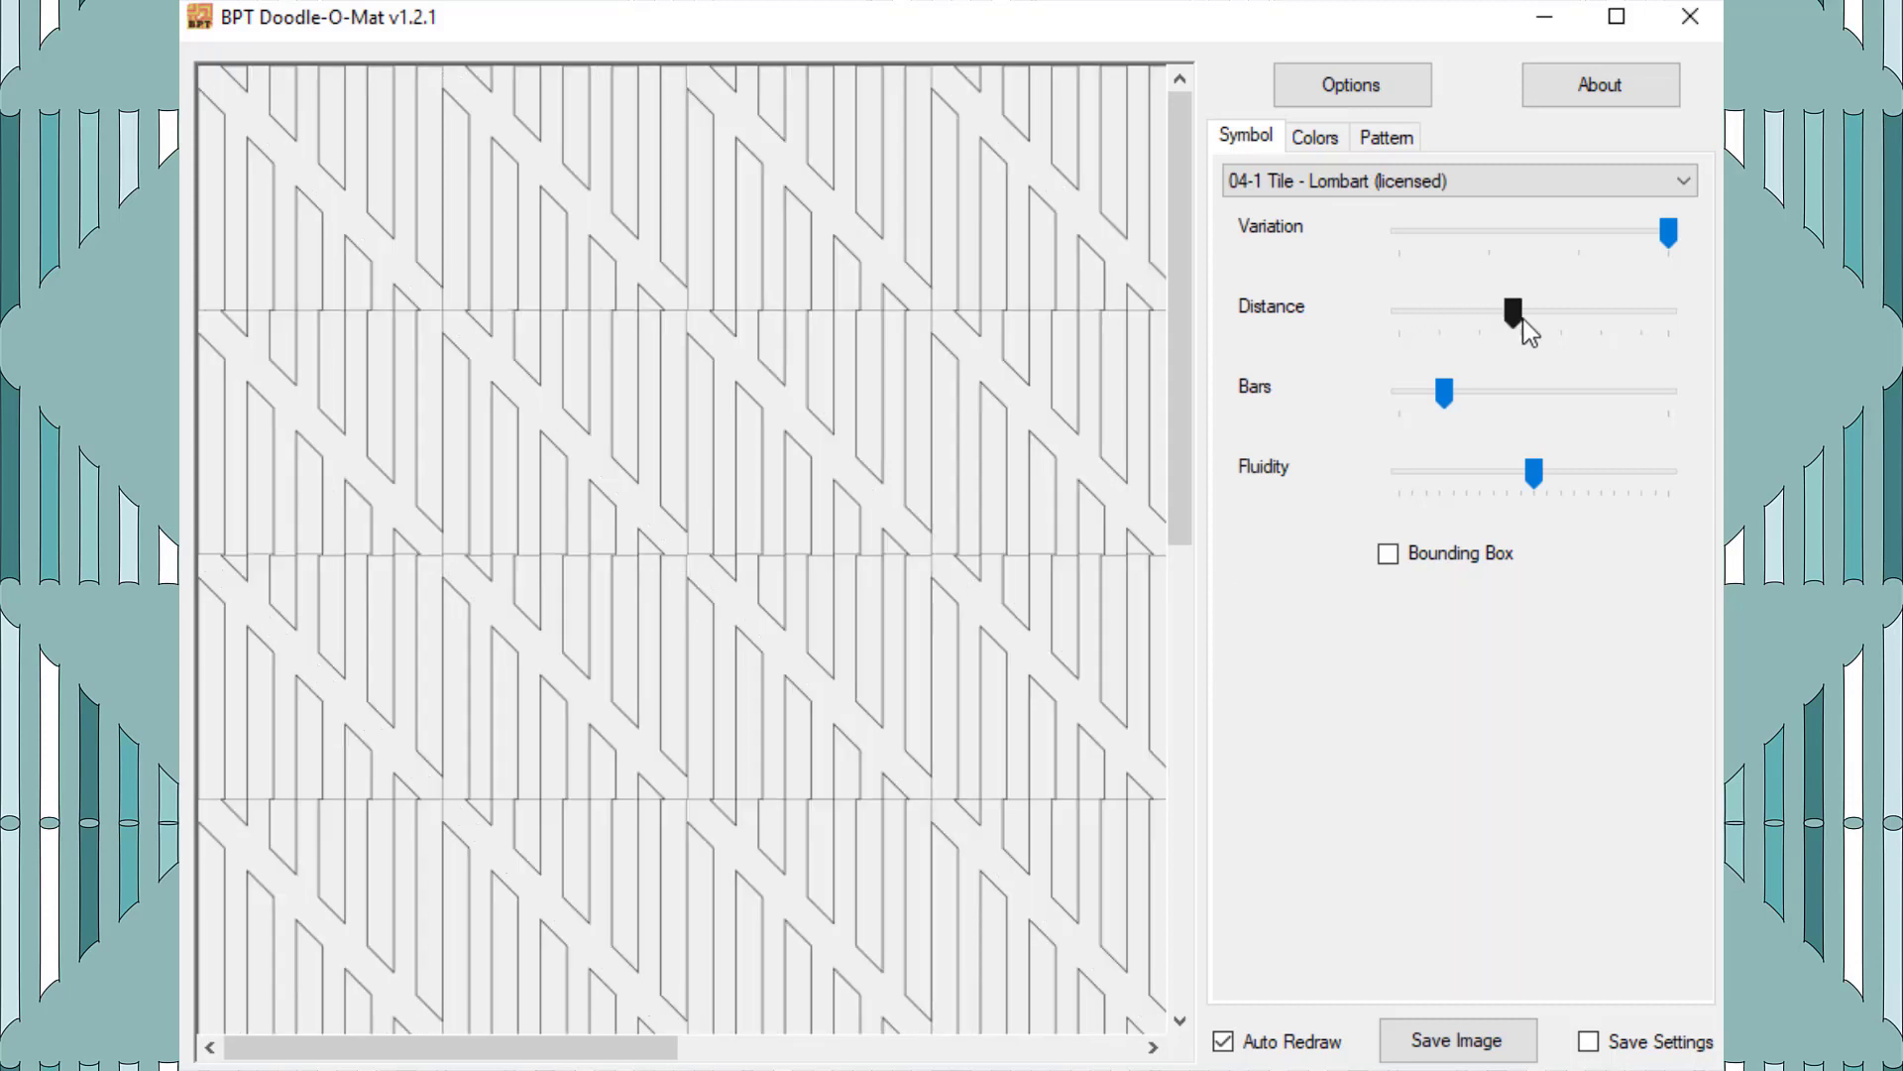
{"action": "left_click_drag", "start_coordinate": [1561, 317], "coordinate": [1614, 323]}
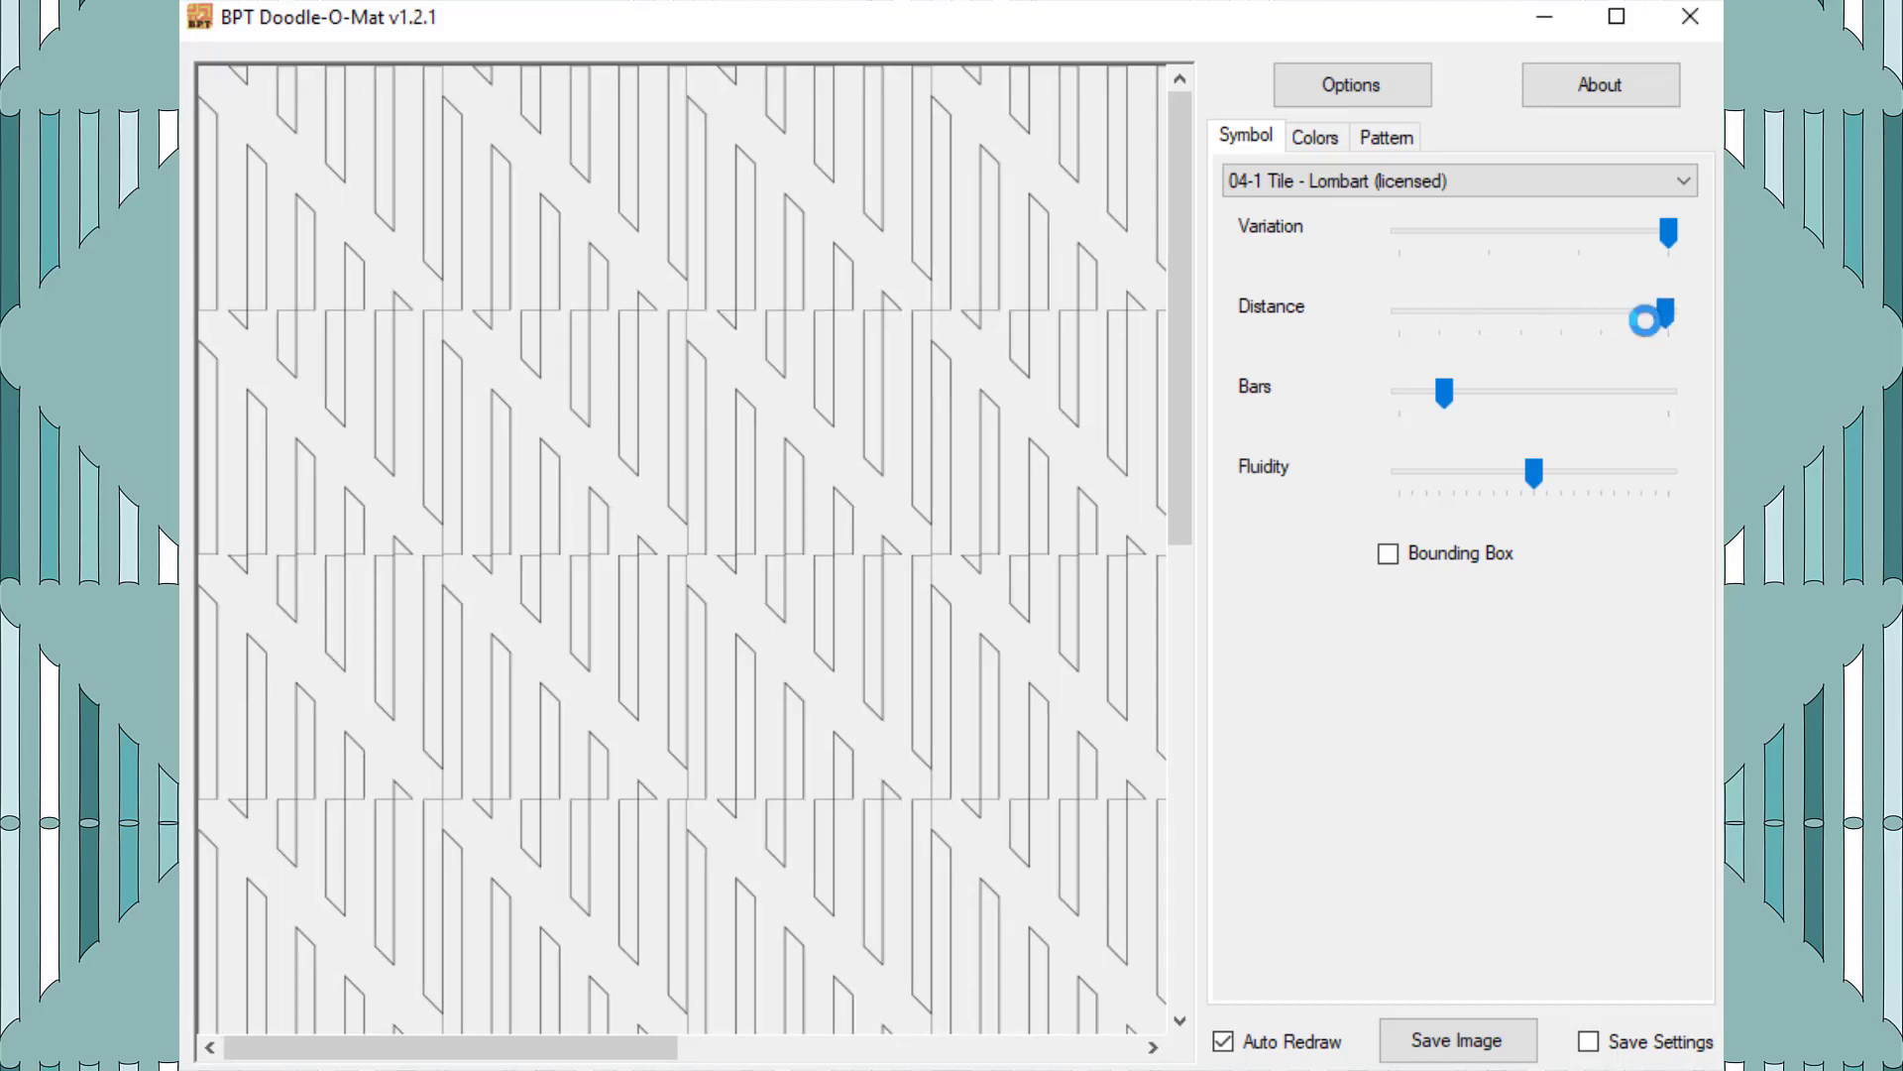
{"action": "left_click", "coordinate": [1606, 317]}
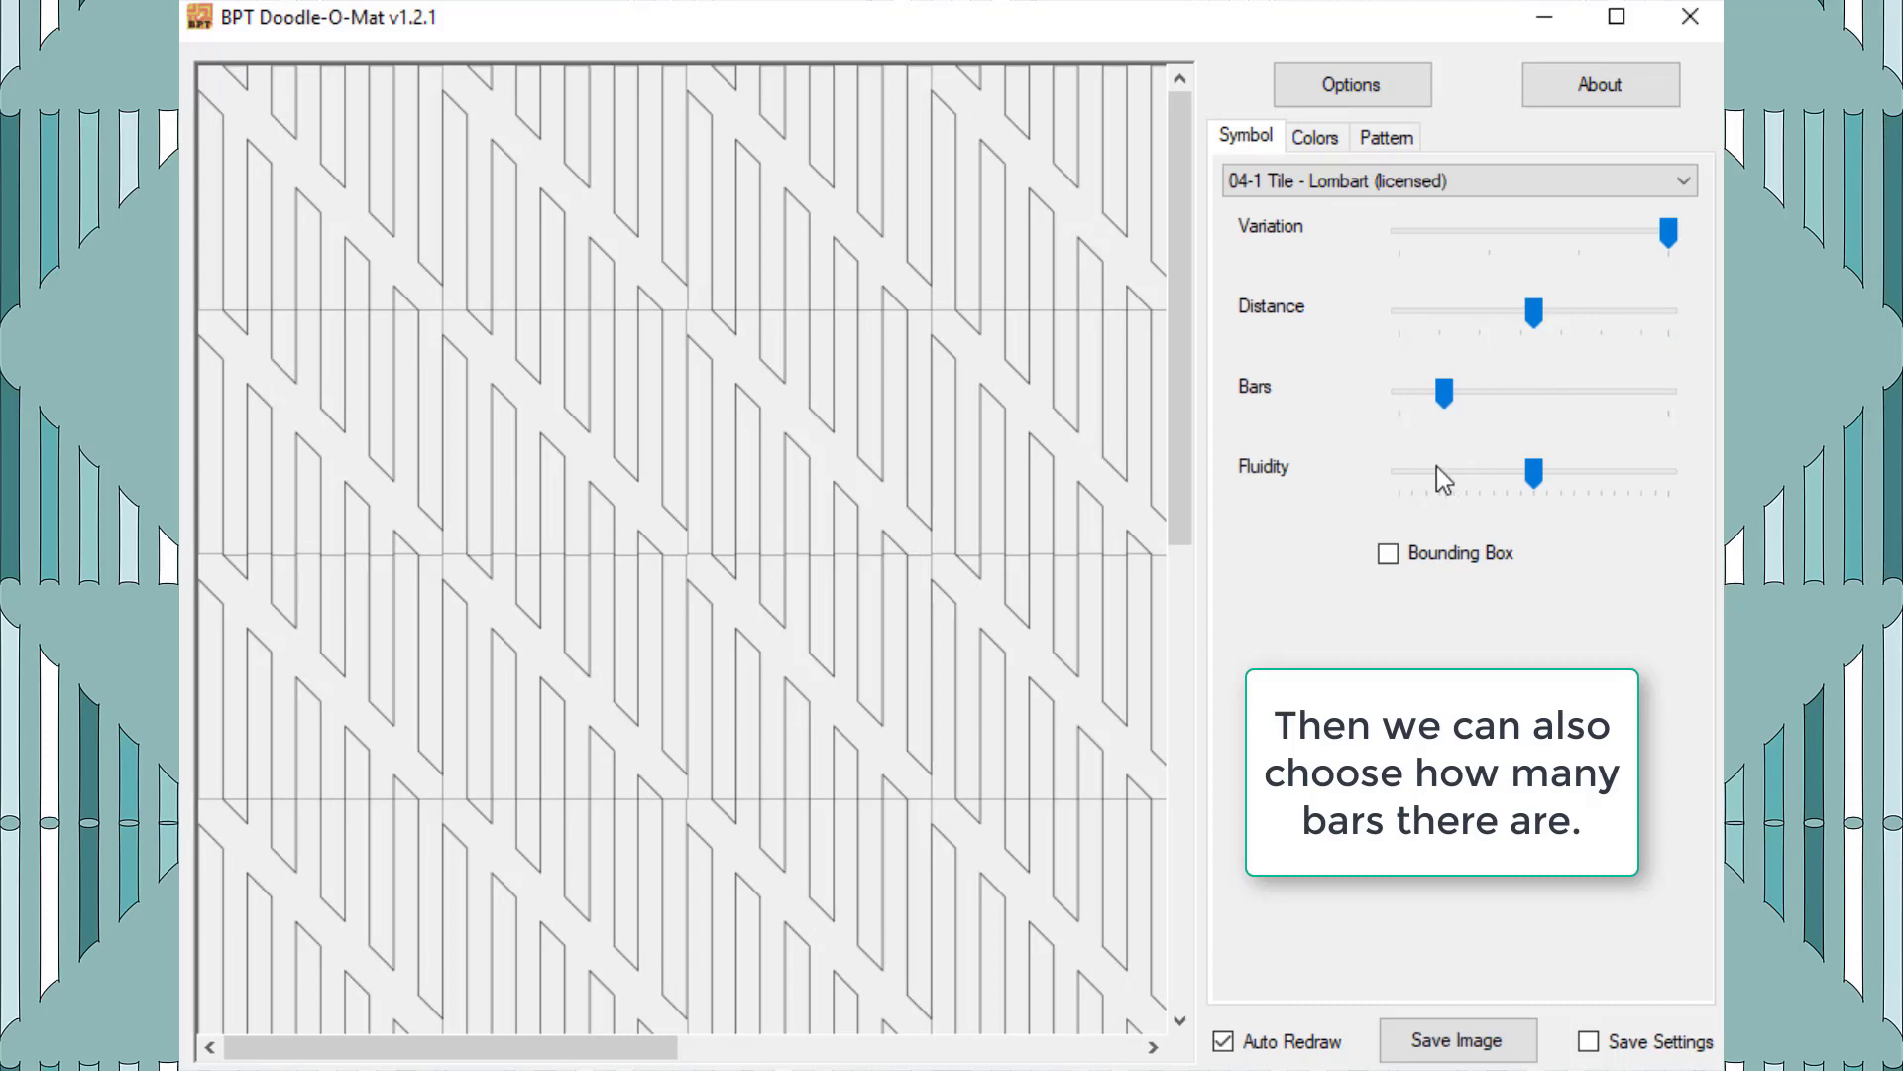
- Try different bar counts for the Lombart tile and set Bars to its minimum
{"action": "left_click", "coordinate": [1455, 393]}
{"action": "left_click", "coordinate": [1446, 401]}
{"action": "left_click_drag", "start_coordinate": [1461, 377], "coordinate": [1407, 390]}
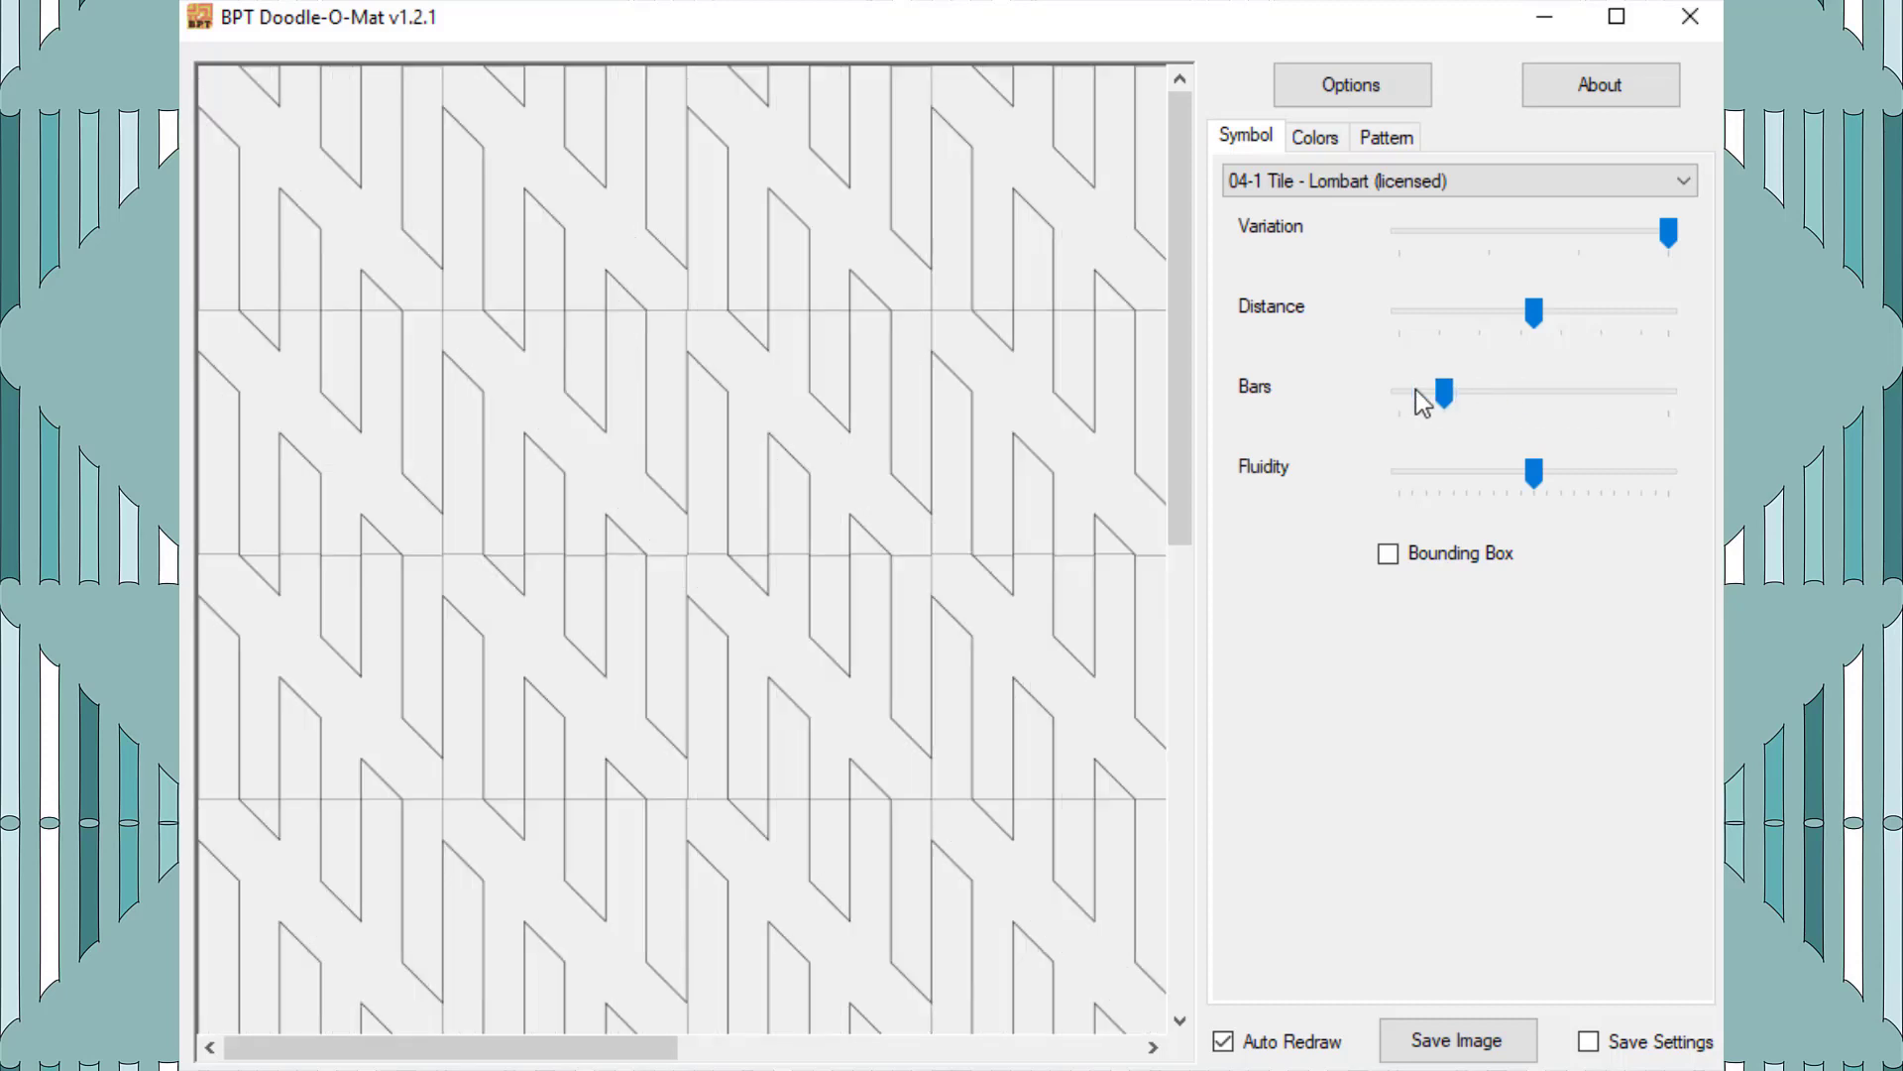
{"action": "left_click_drag", "start_coordinate": [1444, 393], "coordinate": [1504, 584]}
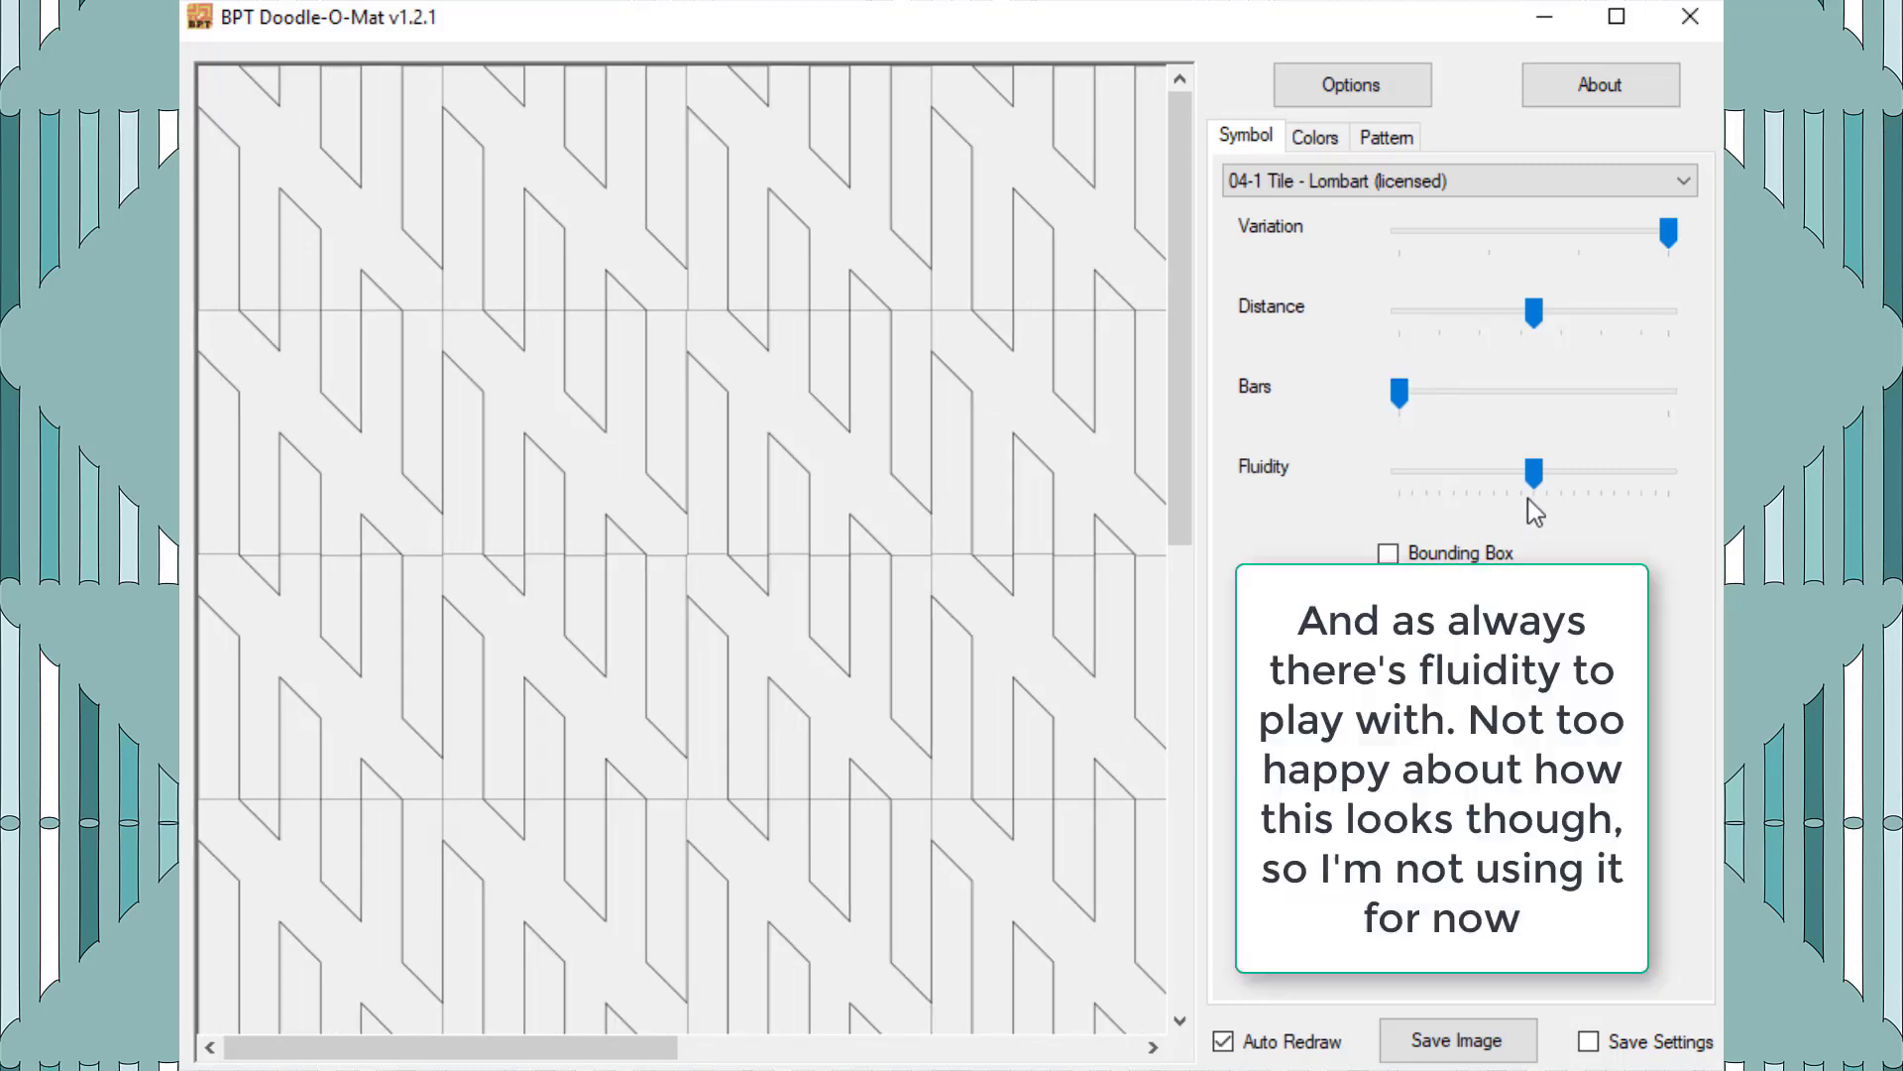
- Try lower and higher Fluidity values on the pattern and return Fluidity to its midpoint
{"action": "left_click_drag", "start_coordinate": [1540, 493], "coordinate": [1470, 501]}
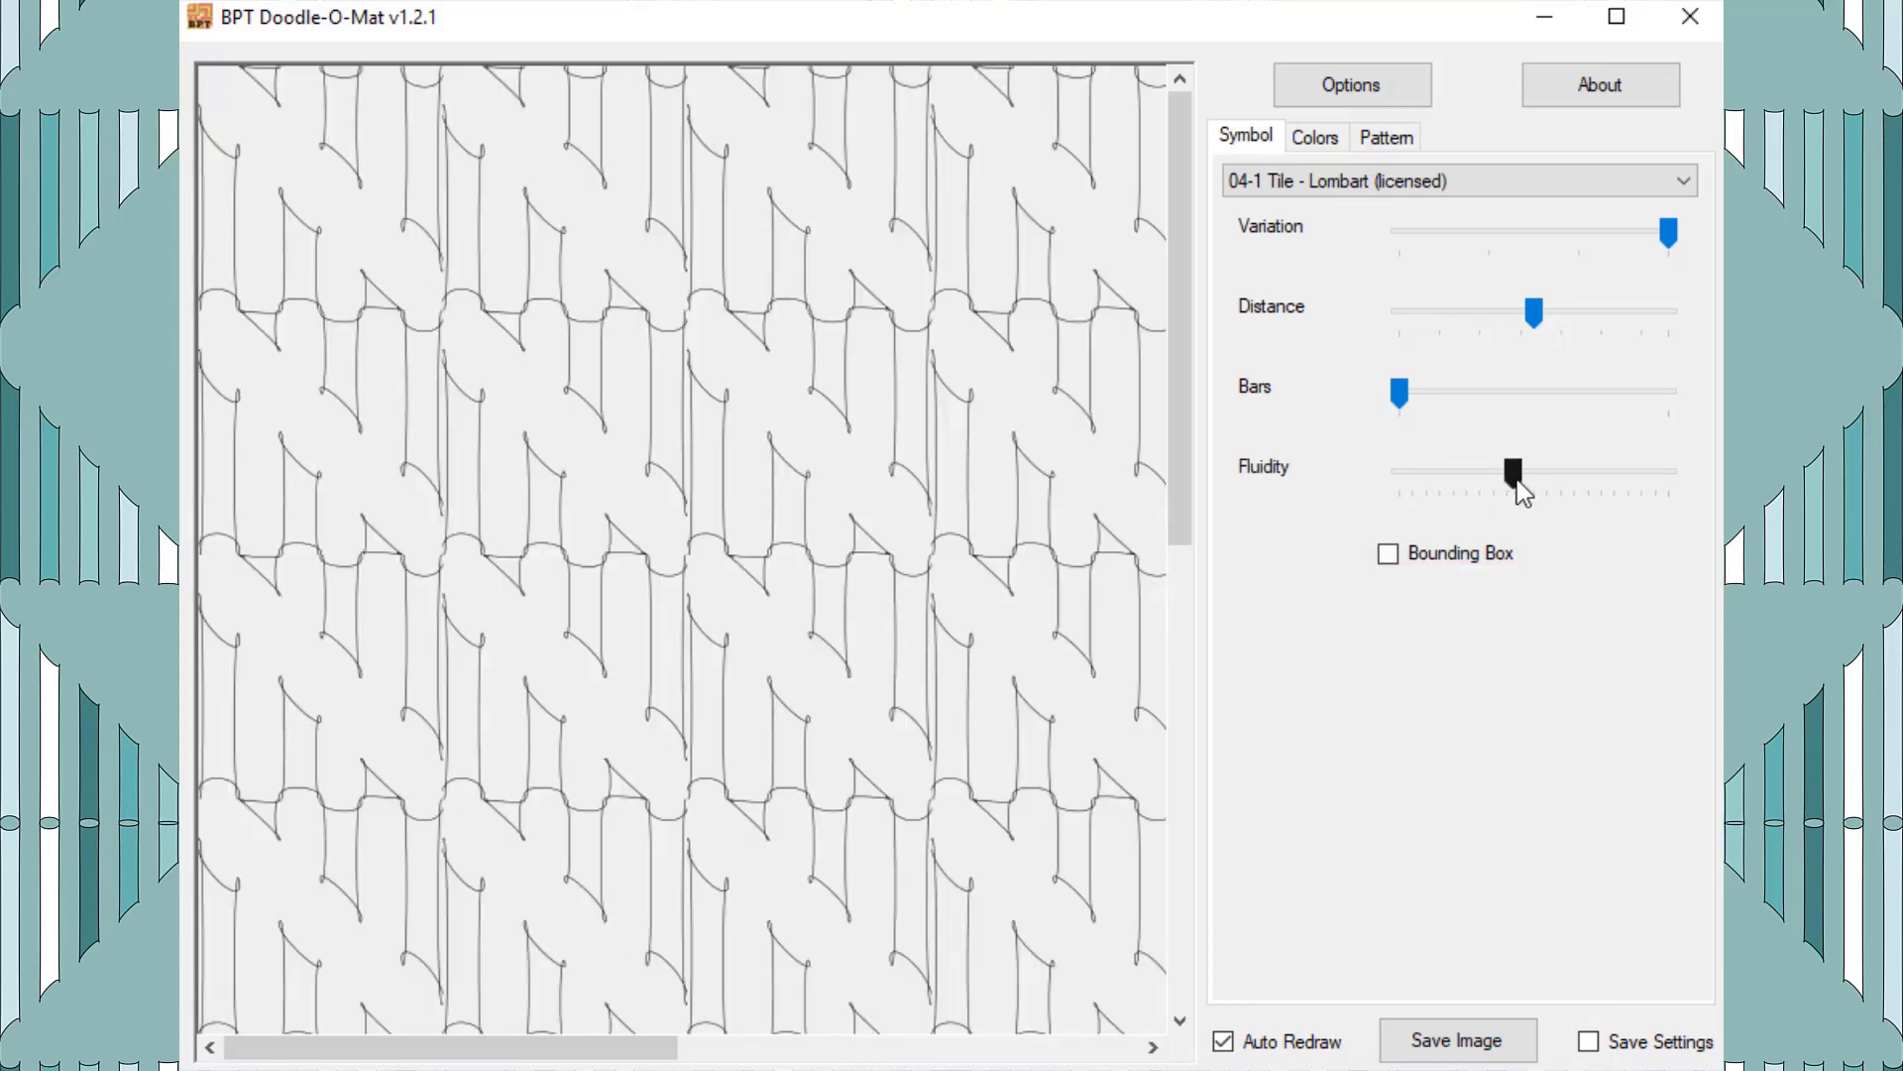
{"action": "left_click_drag", "start_coordinate": [1518, 483], "coordinate": [1629, 468]}
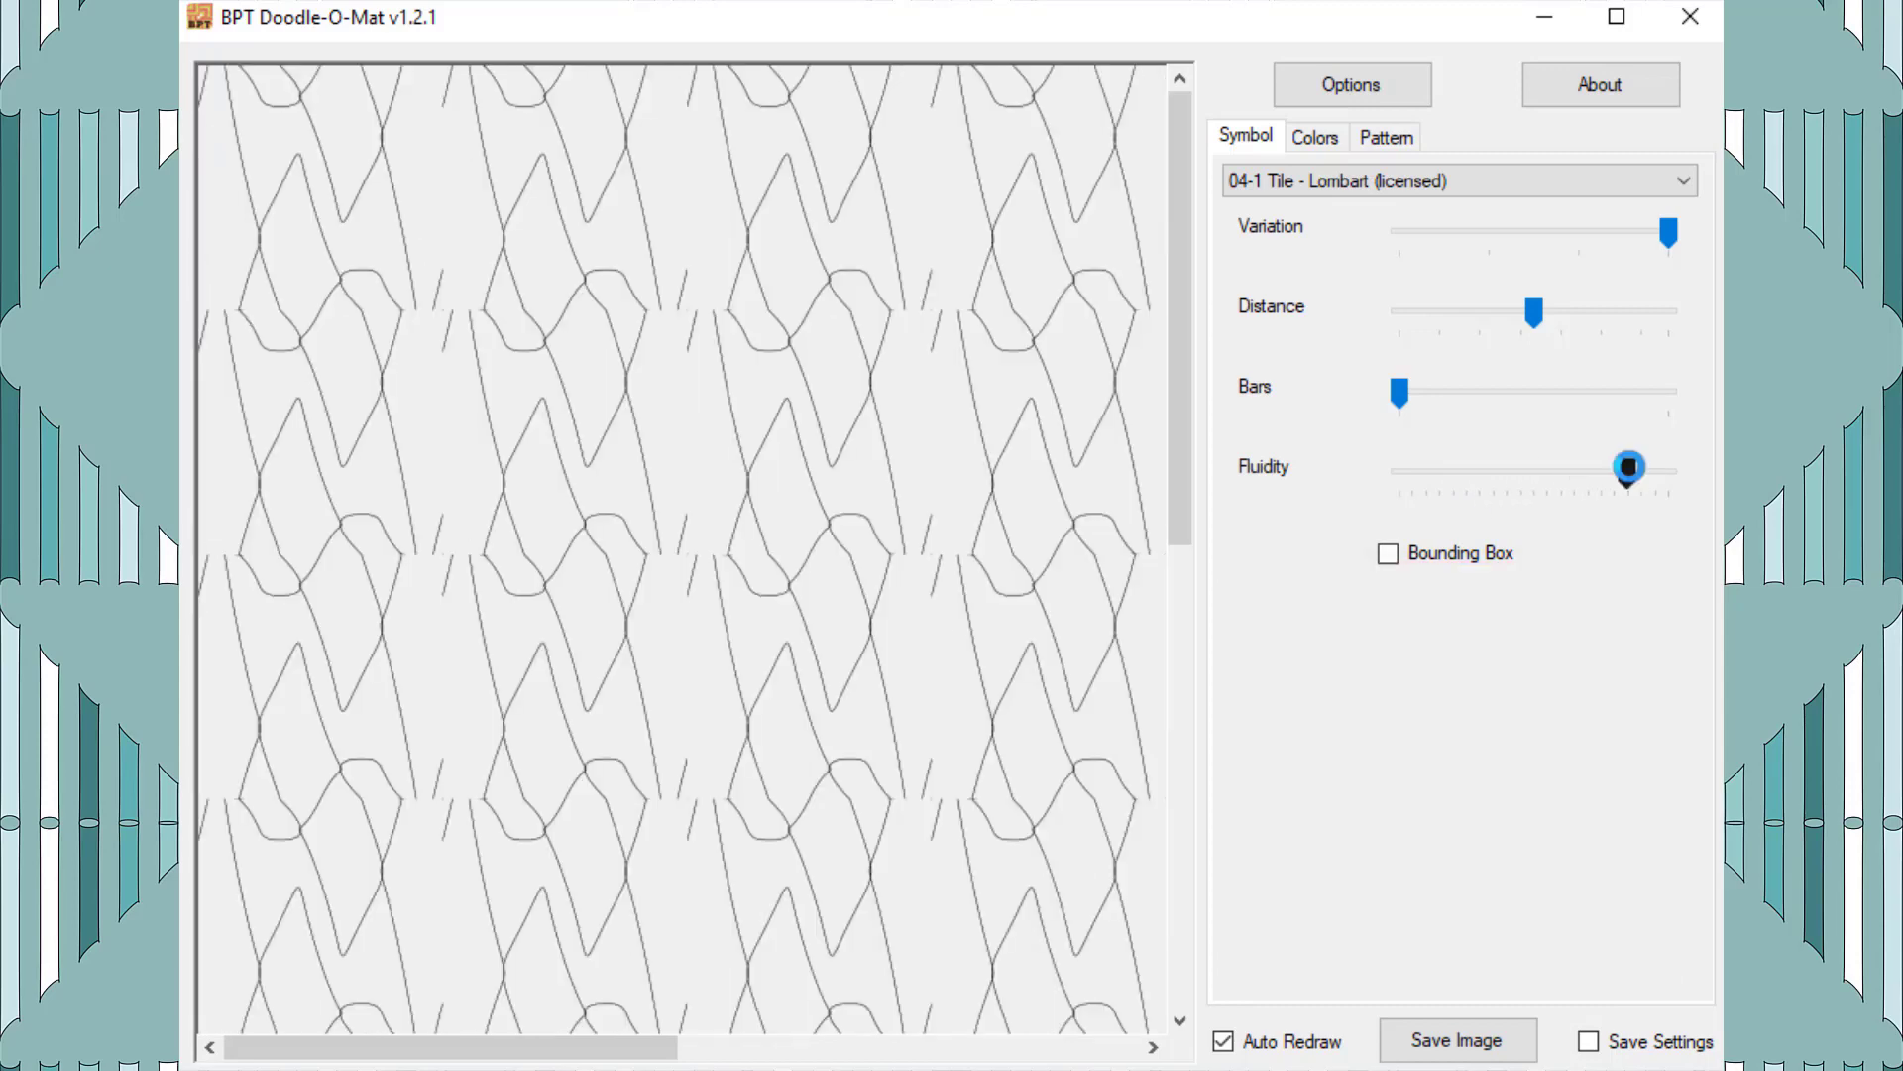
{"action": "left_click", "coordinate": [1561, 474]}
- Turn on Use Fill Colors and choose the muted teal basic color as the fill's Base Color
{"action": "left_click", "coordinate": [1324, 147]}
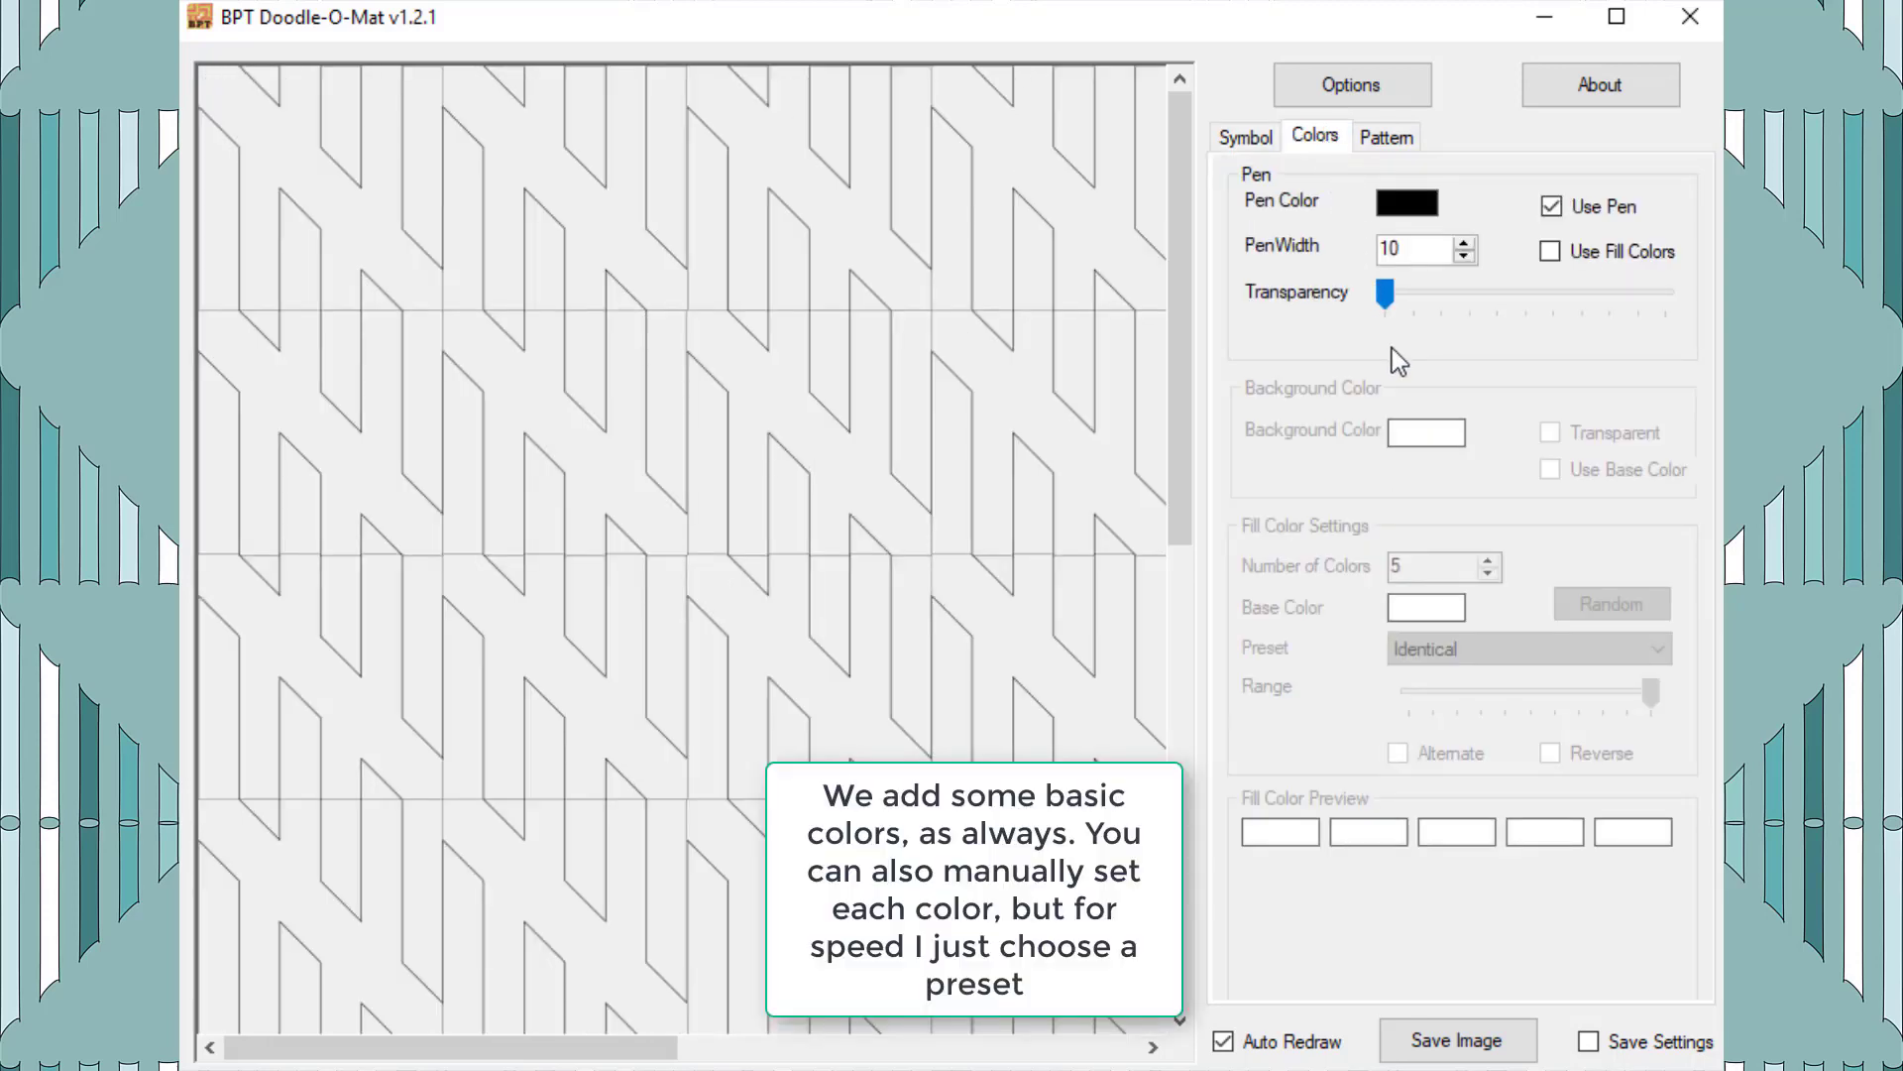
{"action": "left_click", "coordinate": [1553, 253]}
{"action": "left_click", "coordinate": [1558, 257]}
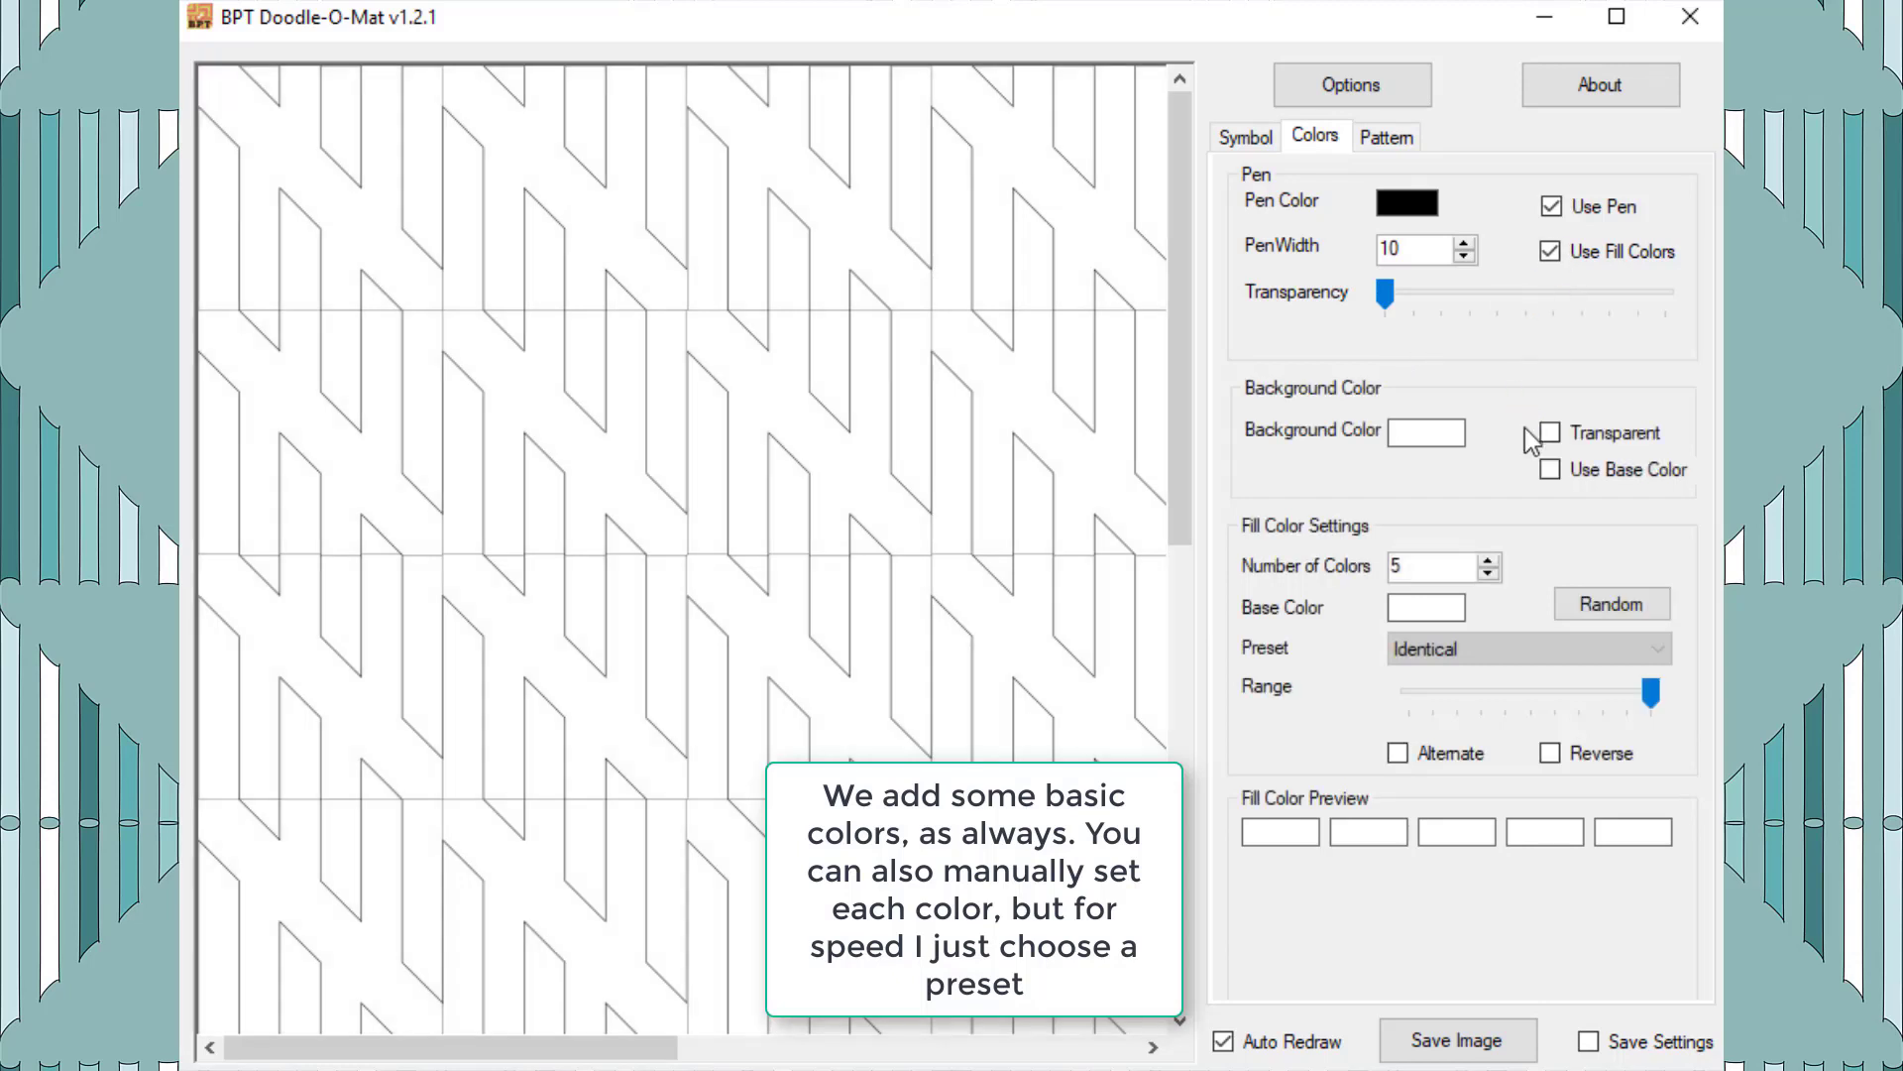
{"action": "left_click", "coordinate": [1447, 610]}
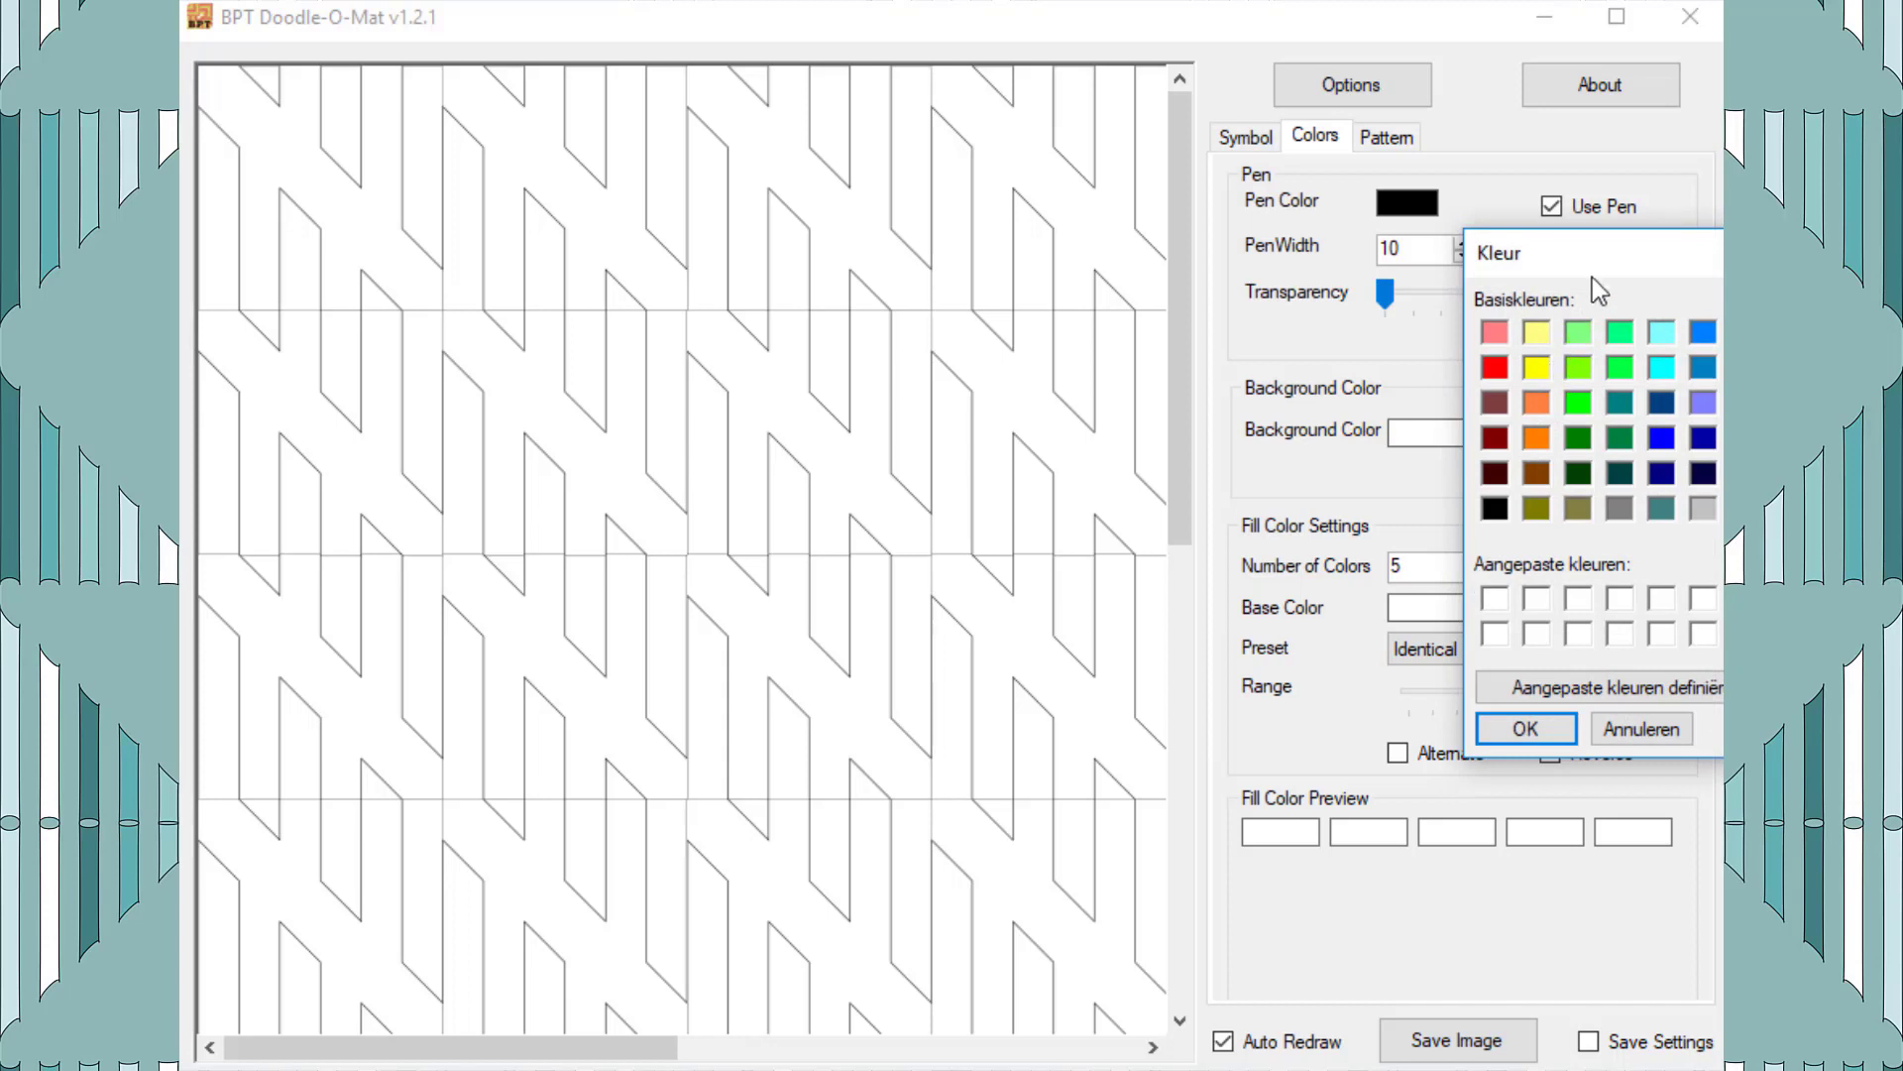
{"action": "left_click", "coordinate": [1585, 526]}
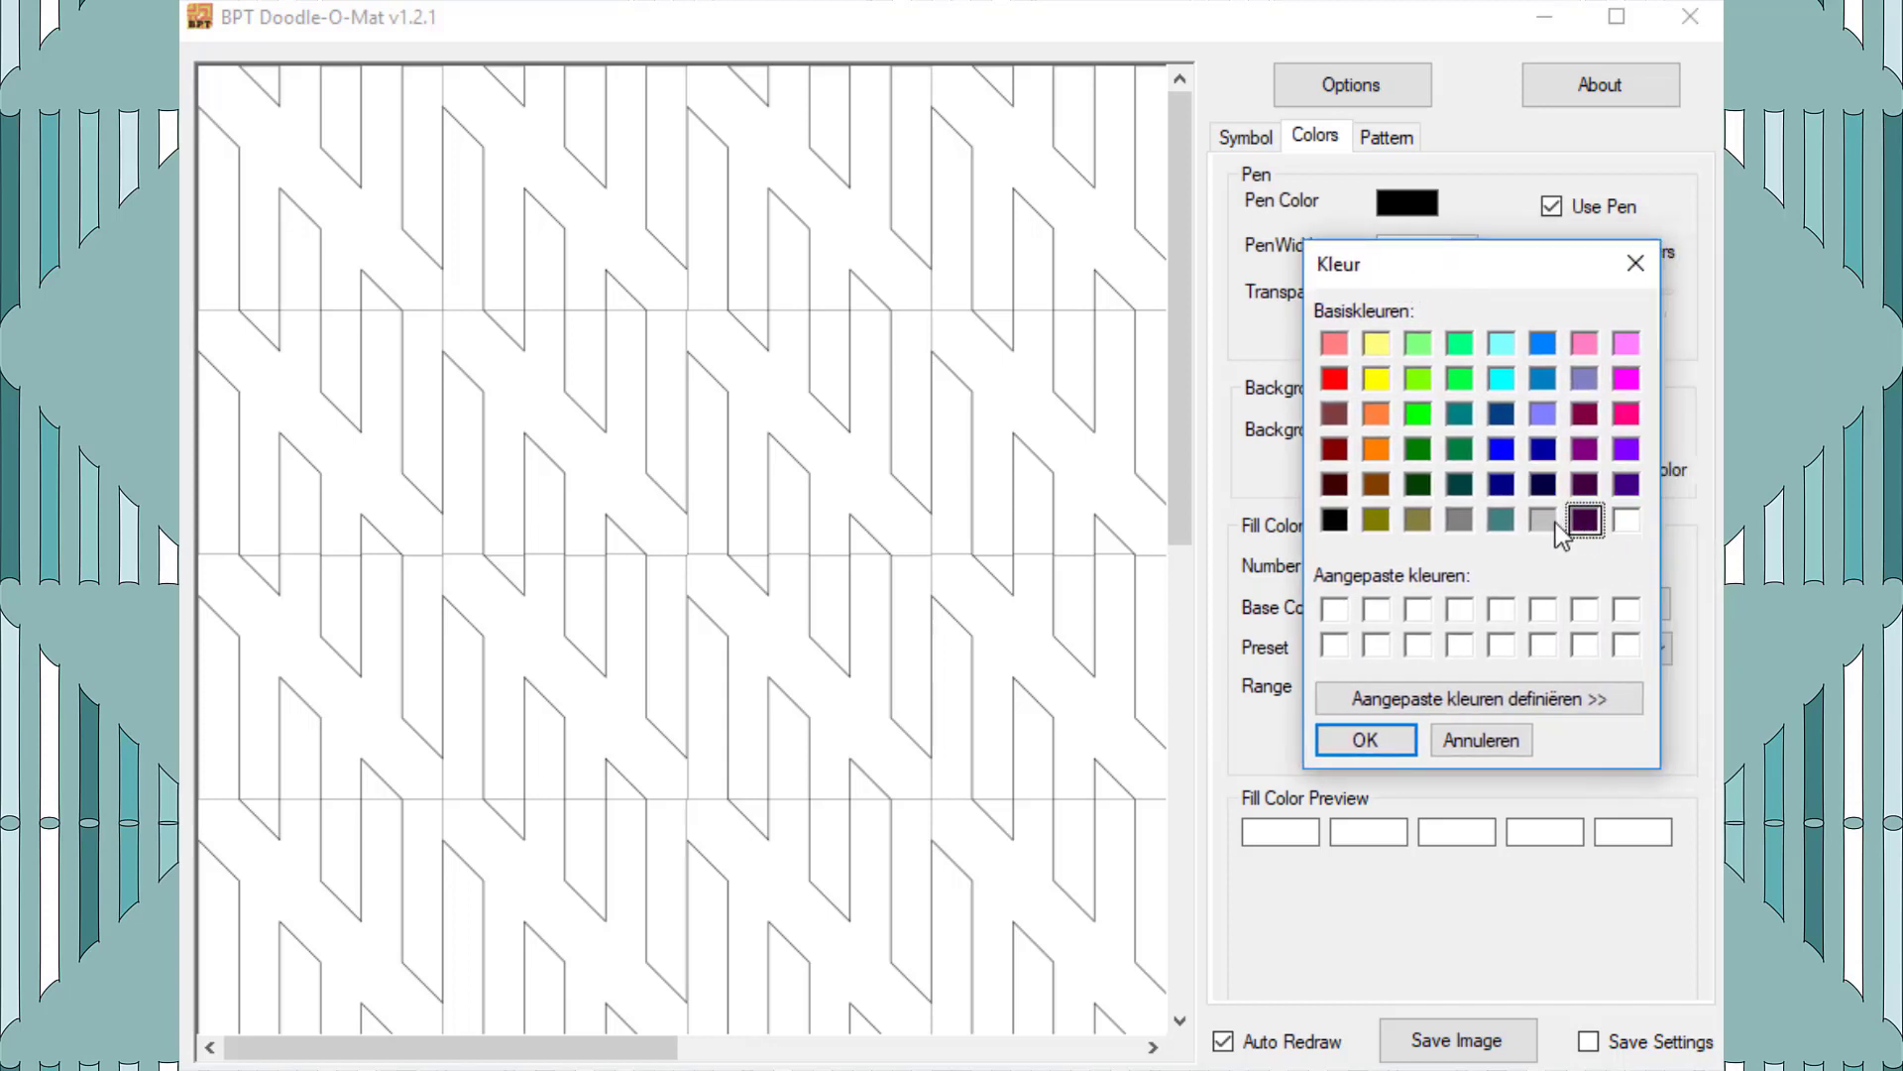
{"action": "left_click", "coordinate": [1501, 519]}
{"action": "left_click", "coordinate": [1368, 740]}
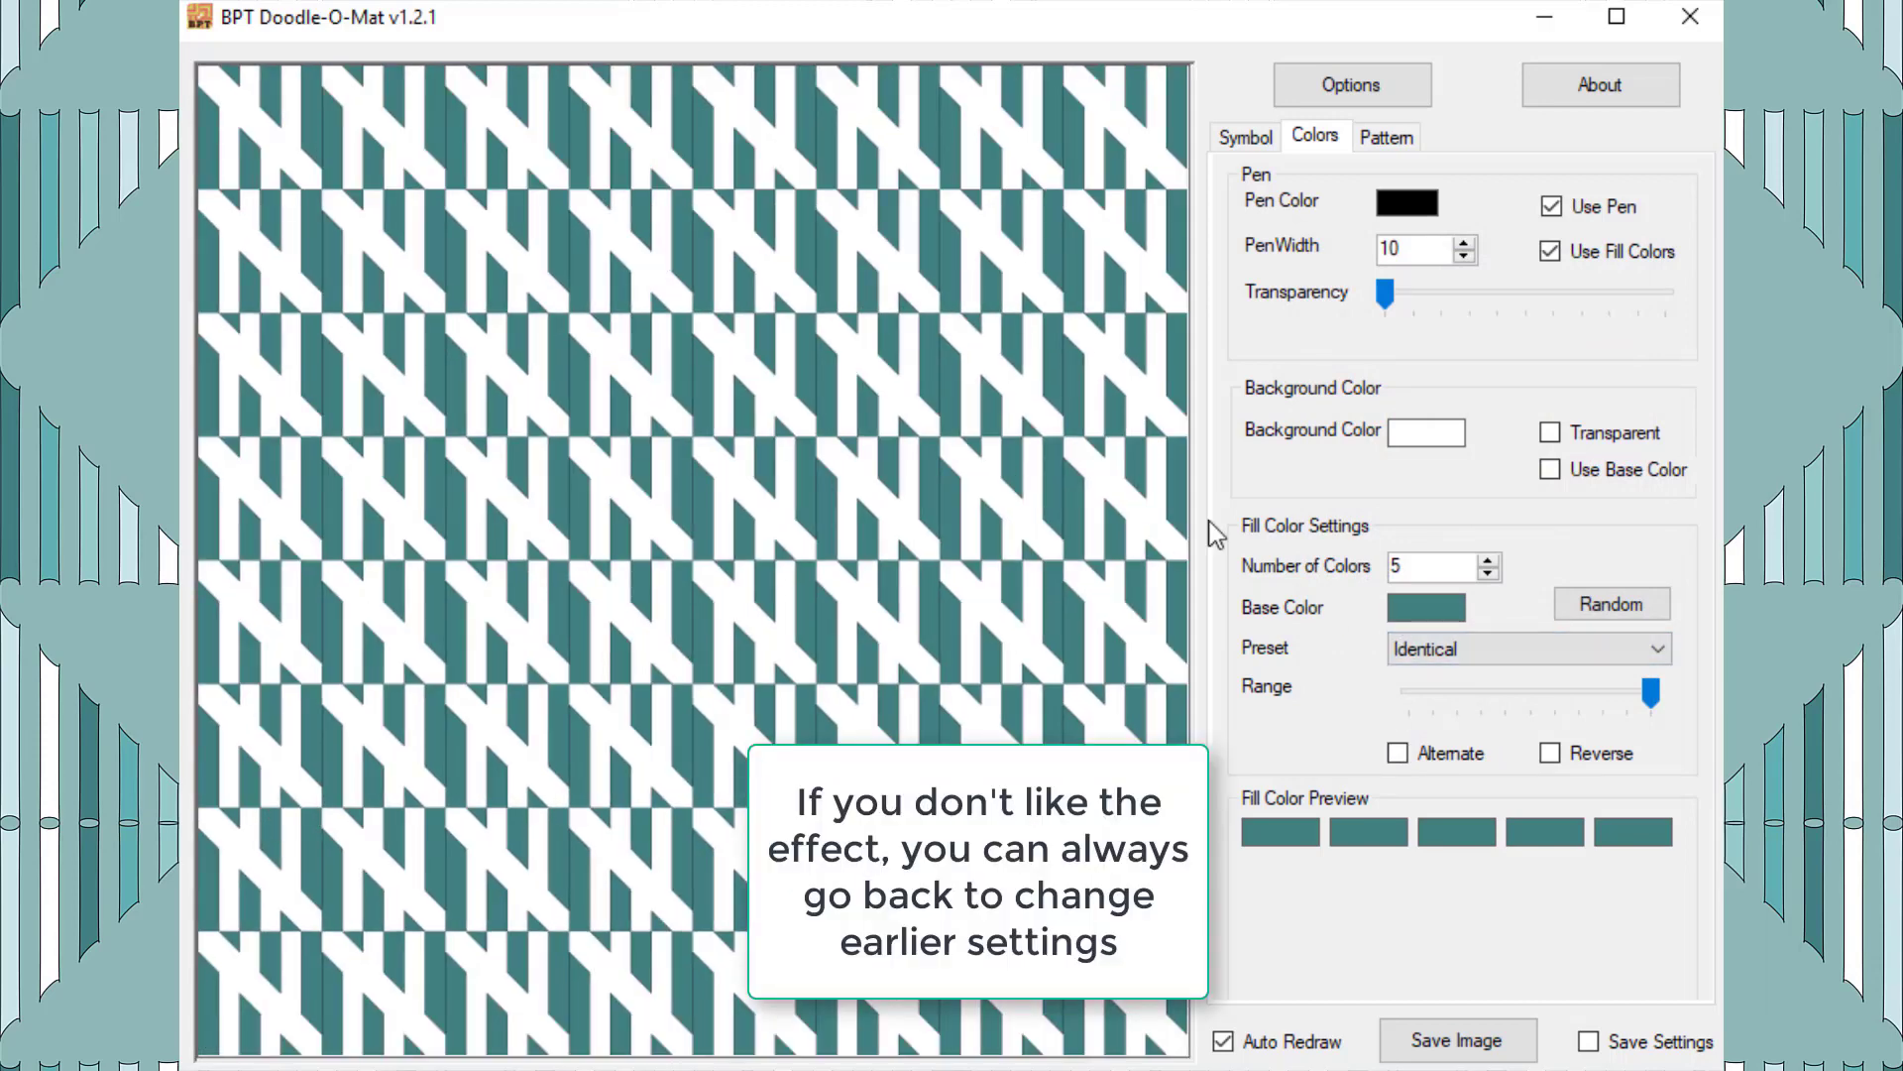
- Set Variation back to the first one and apply the Luminosity Up preset to the fill colors
{"action": "left_click", "coordinate": [1251, 139]}
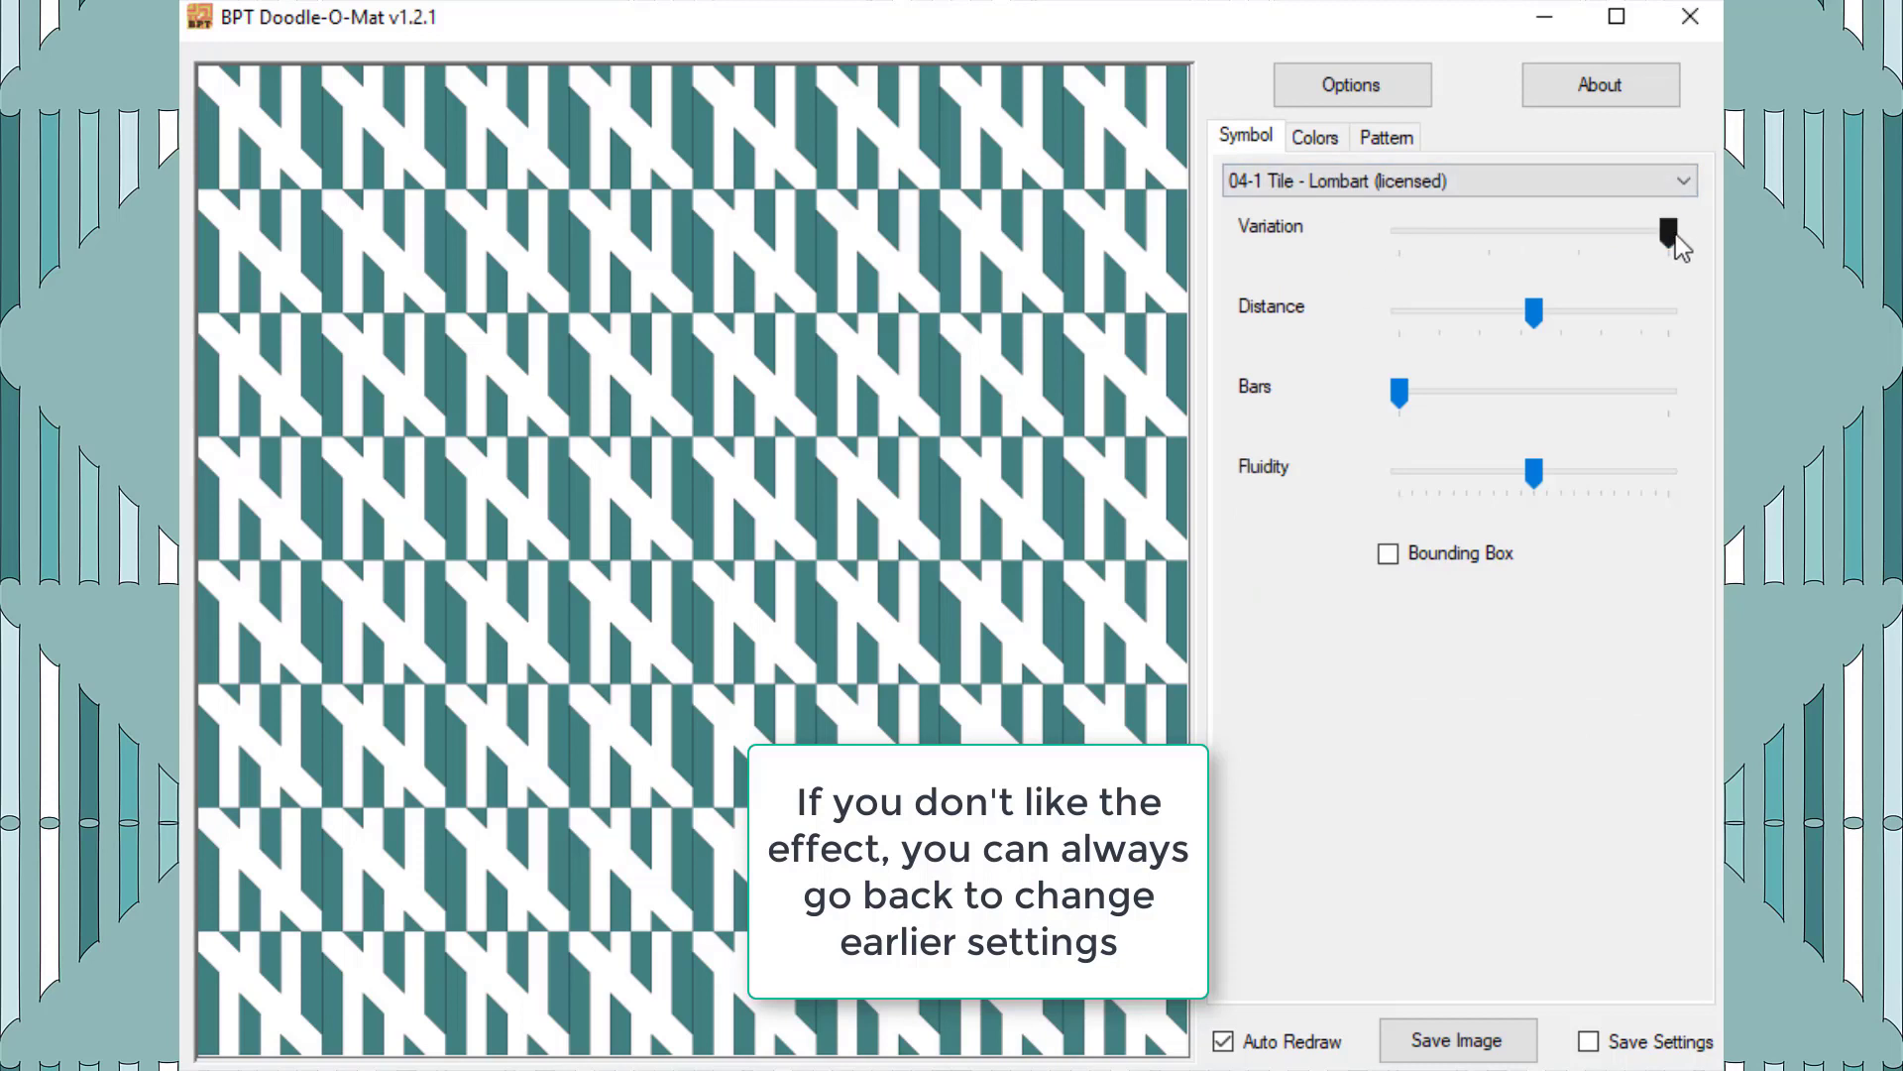
{"action": "left_click", "coordinate": [1392, 236]}
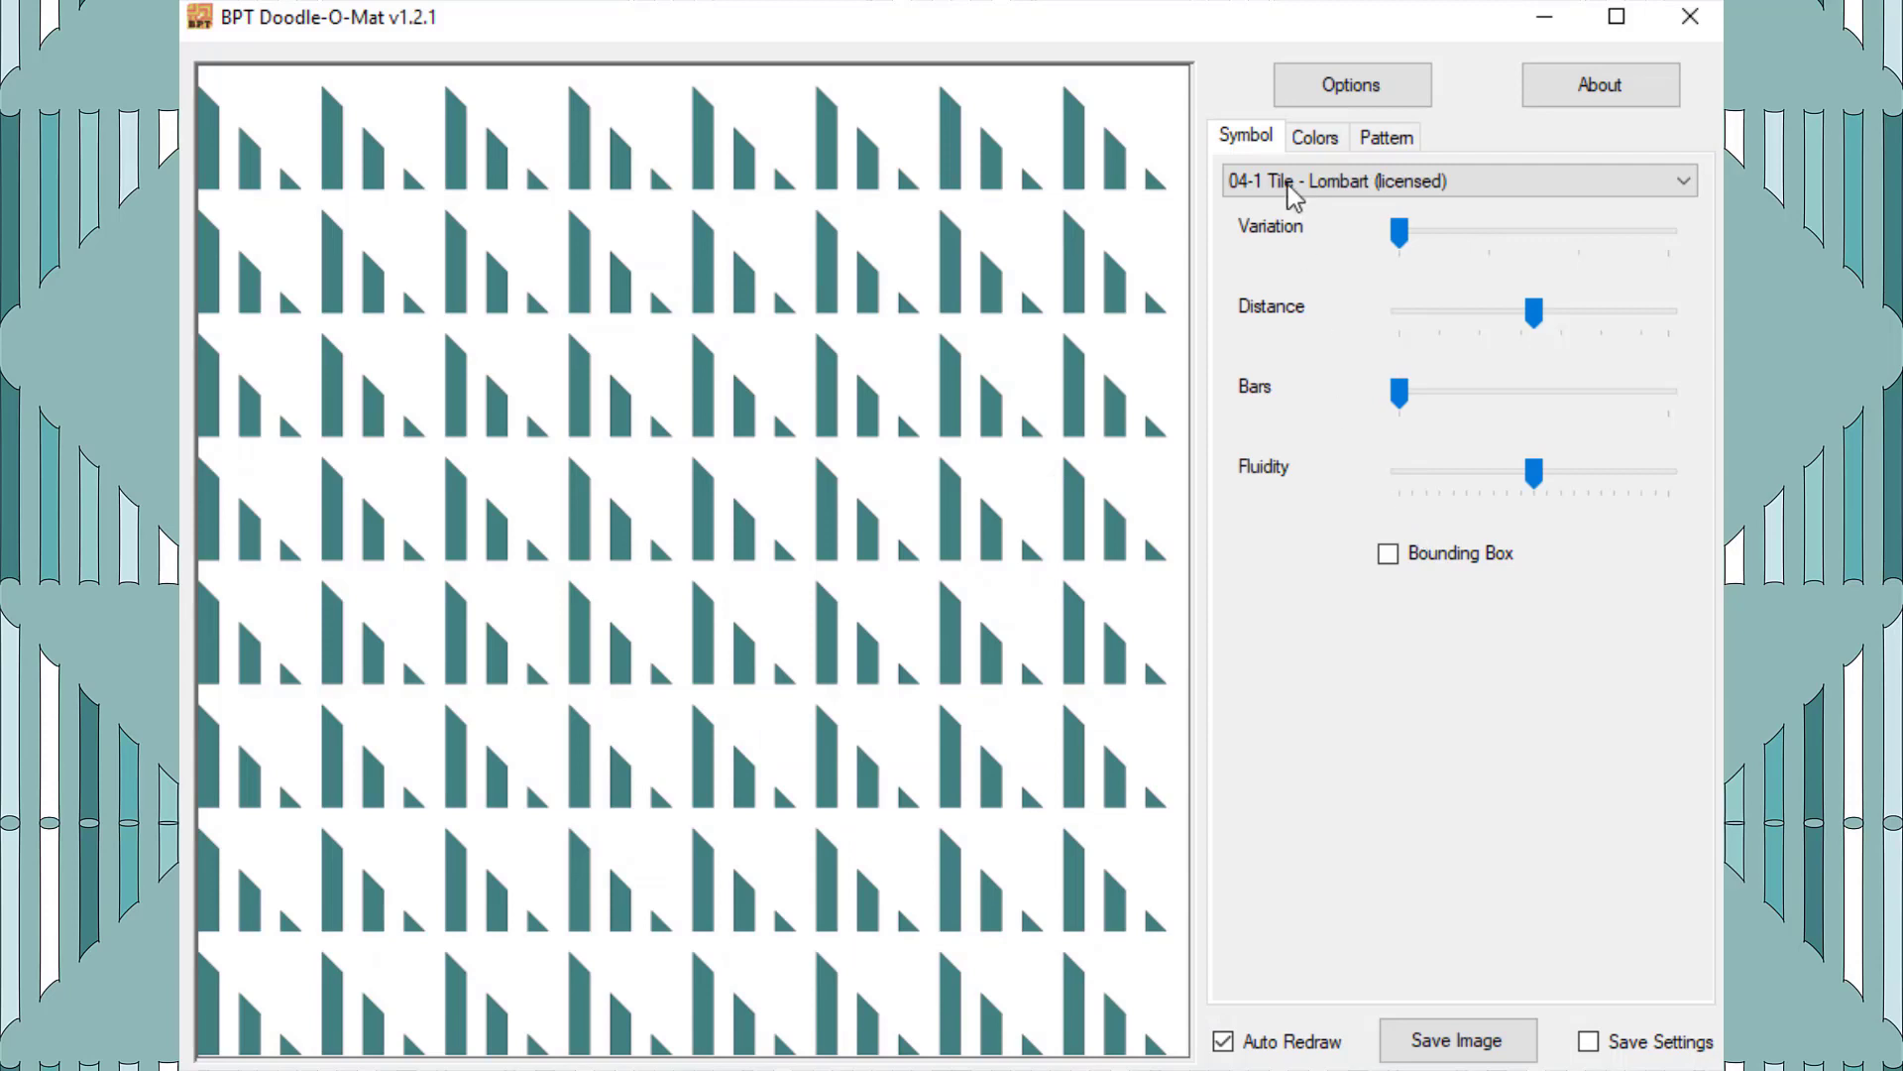
{"action": "left_click", "coordinate": [1315, 137]}
{"action": "left_click", "coordinate": [1482, 650]}
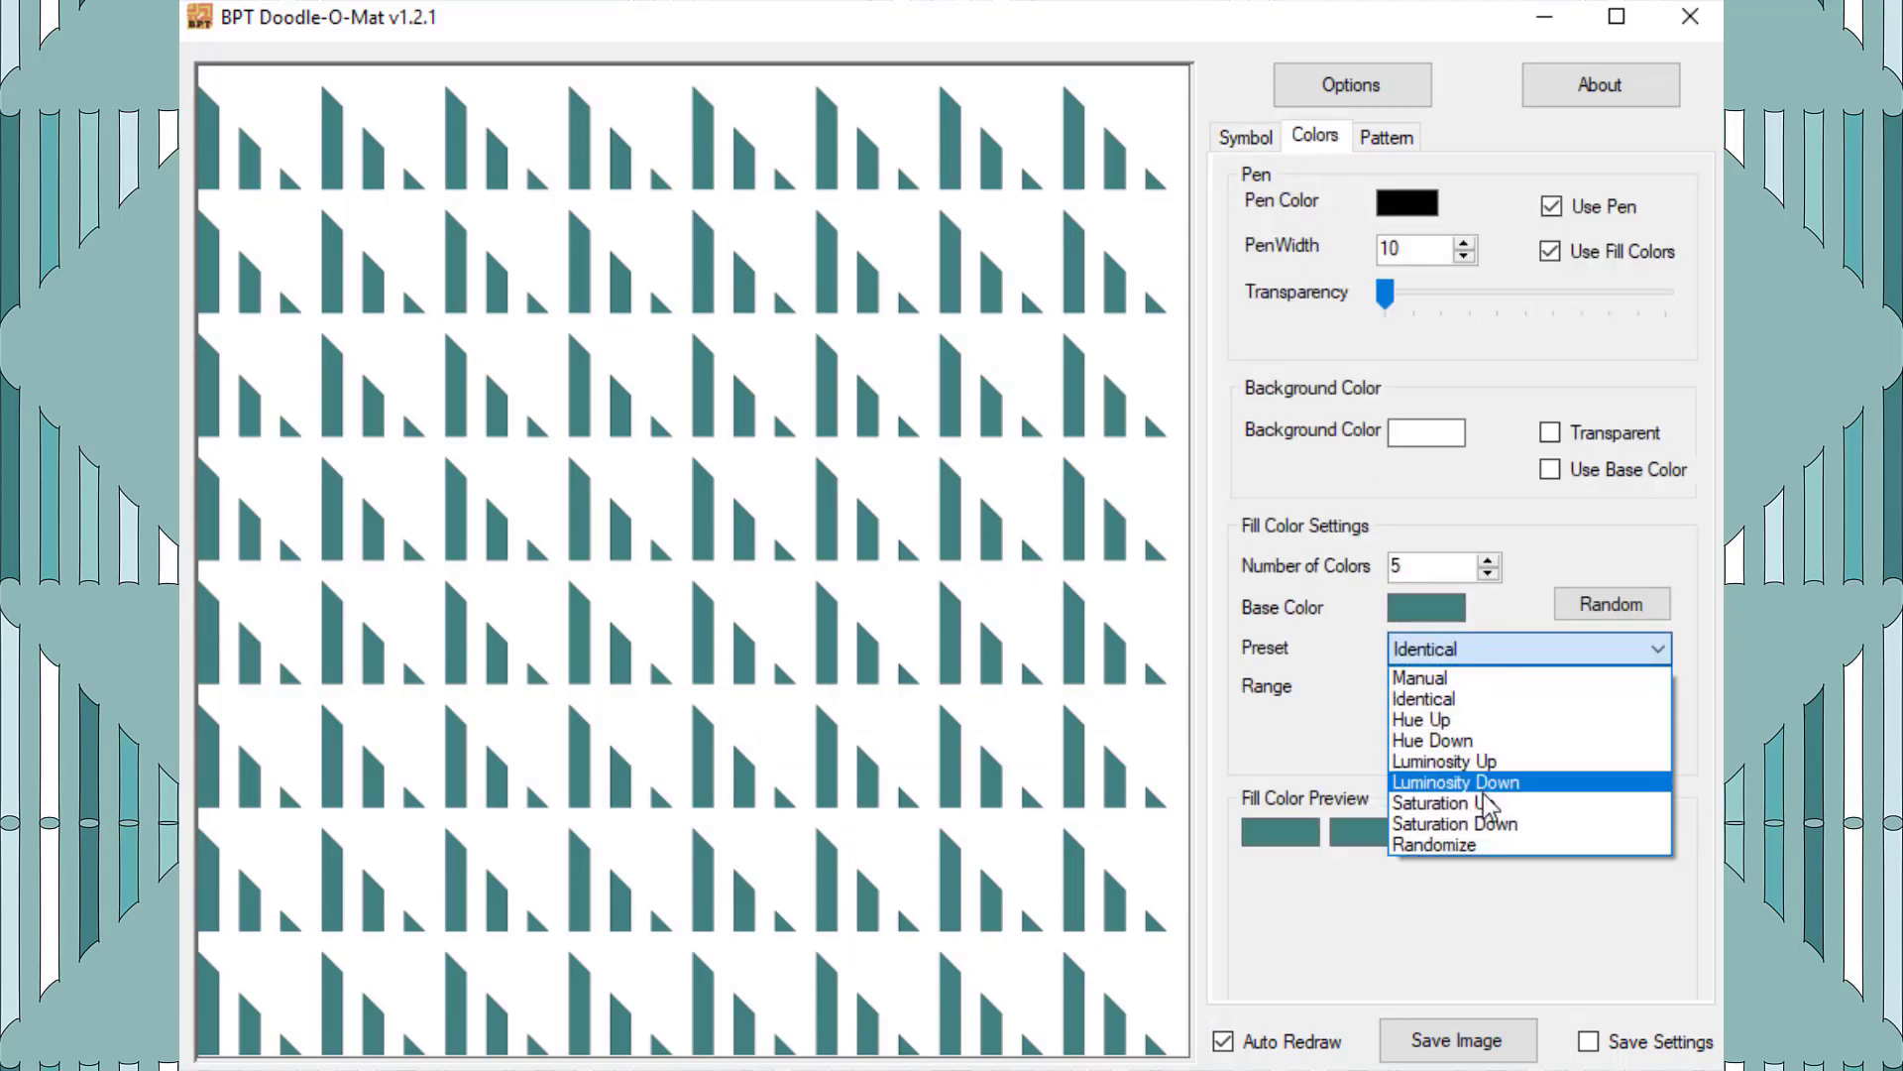
{"action": "left_click", "coordinate": [1491, 759]}
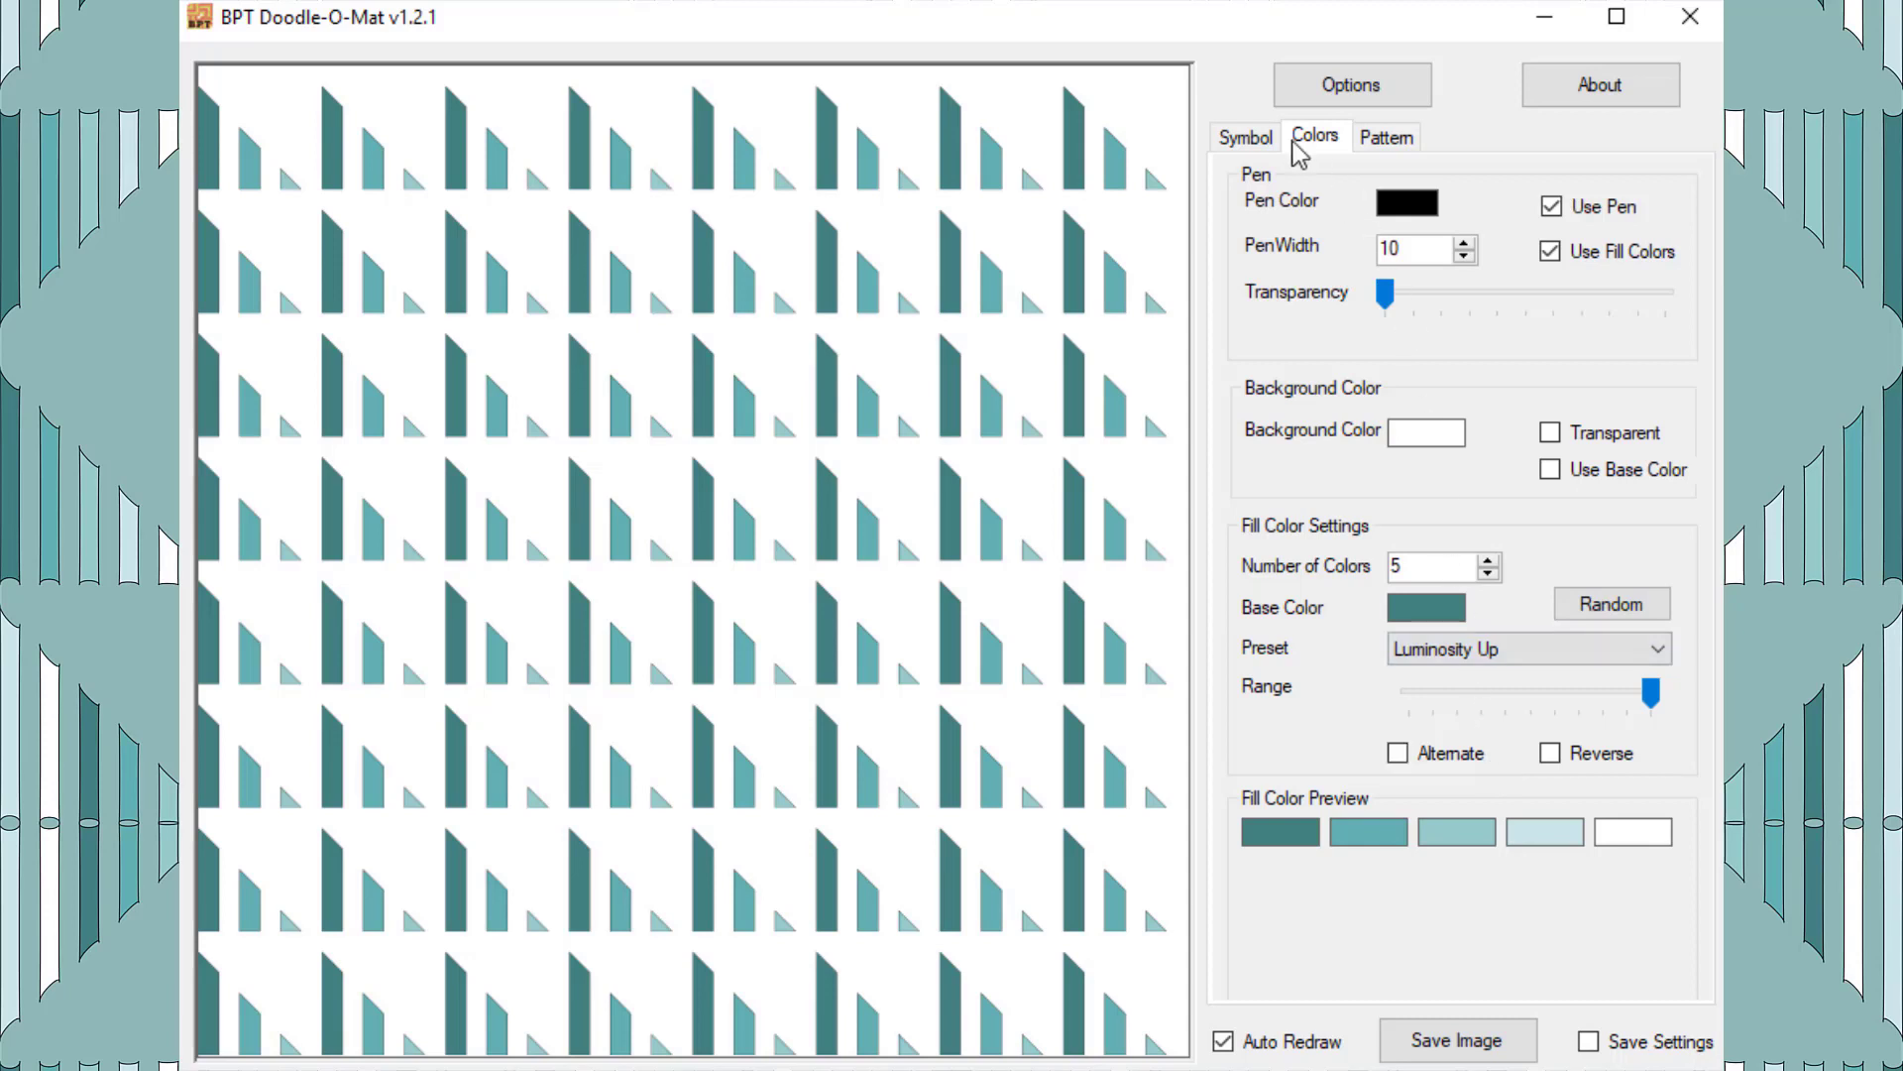
- Increase Bars so that each Lombart tile has six bars
{"action": "left_click", "coordinate": [1245, 137]}
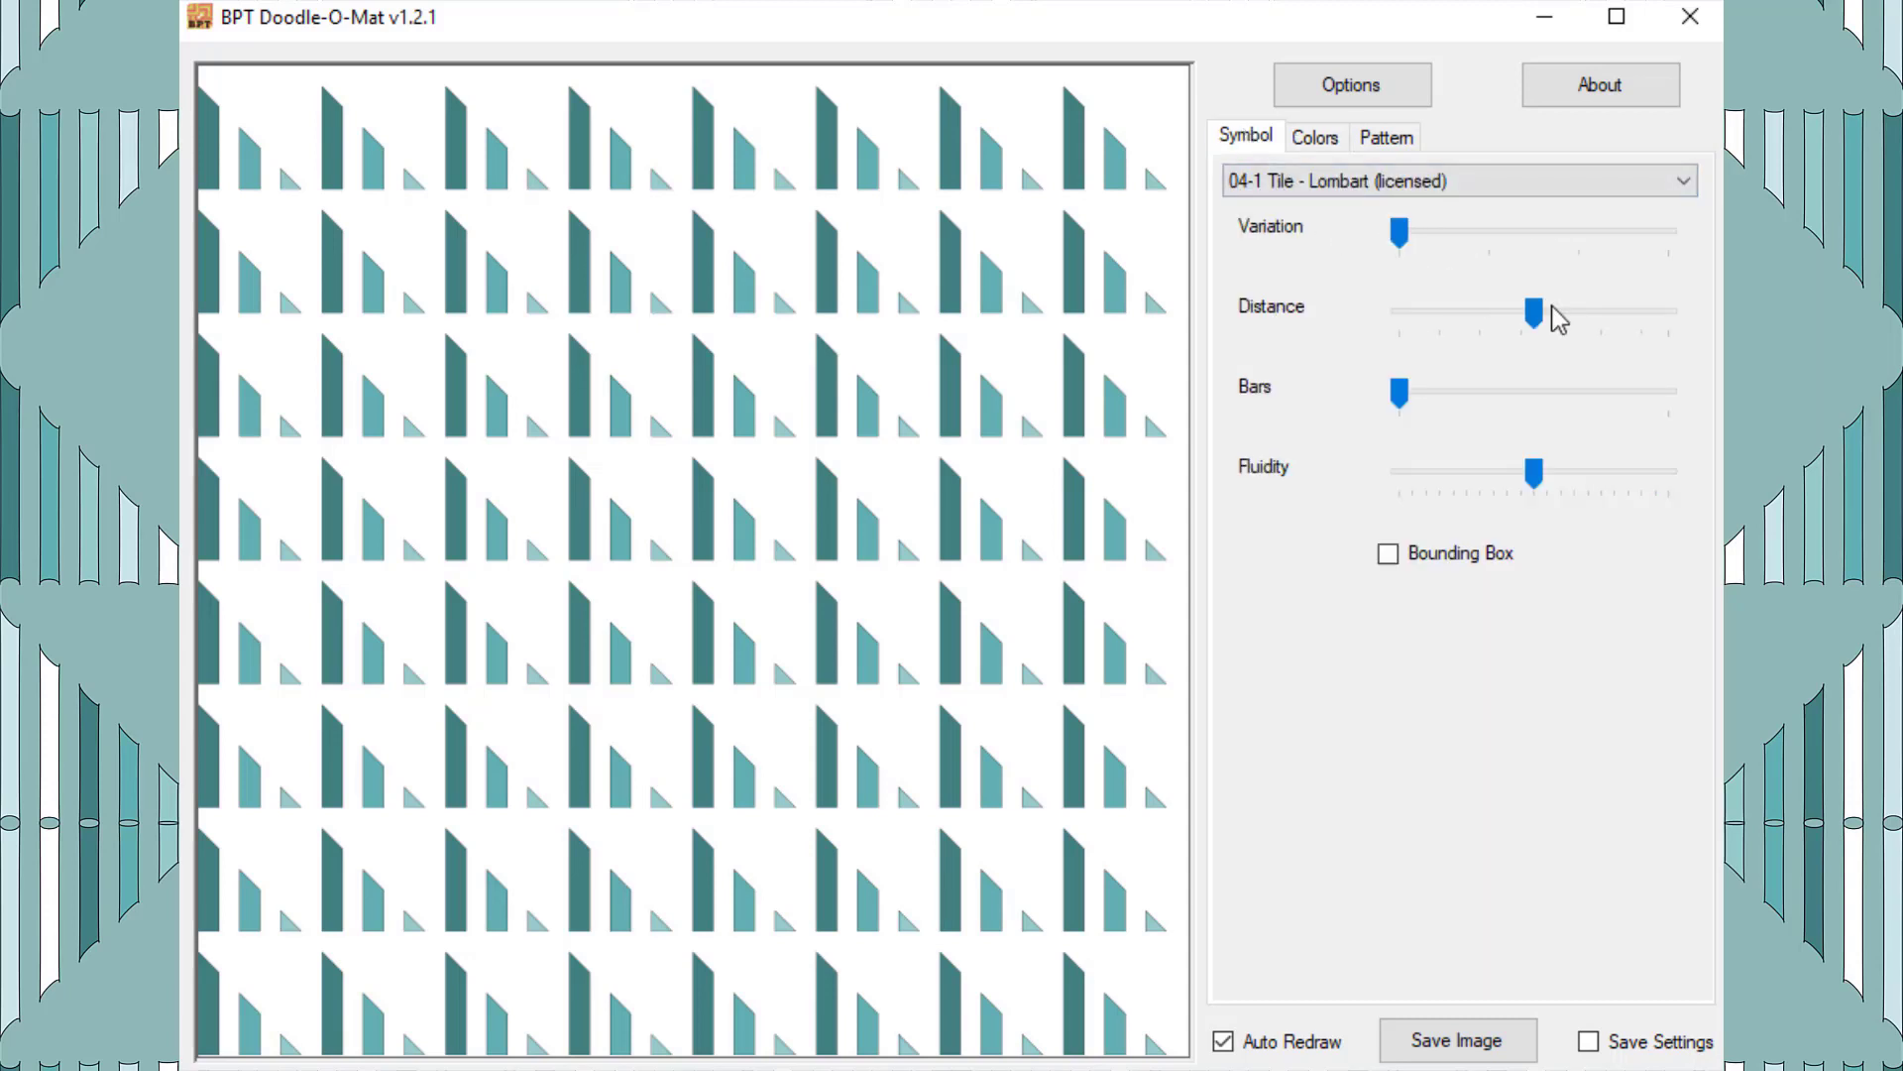
{"action": "left_click", "coordinate": [1493, 395]}
{"action": "left_click", "coordinate": [1509, 401]}
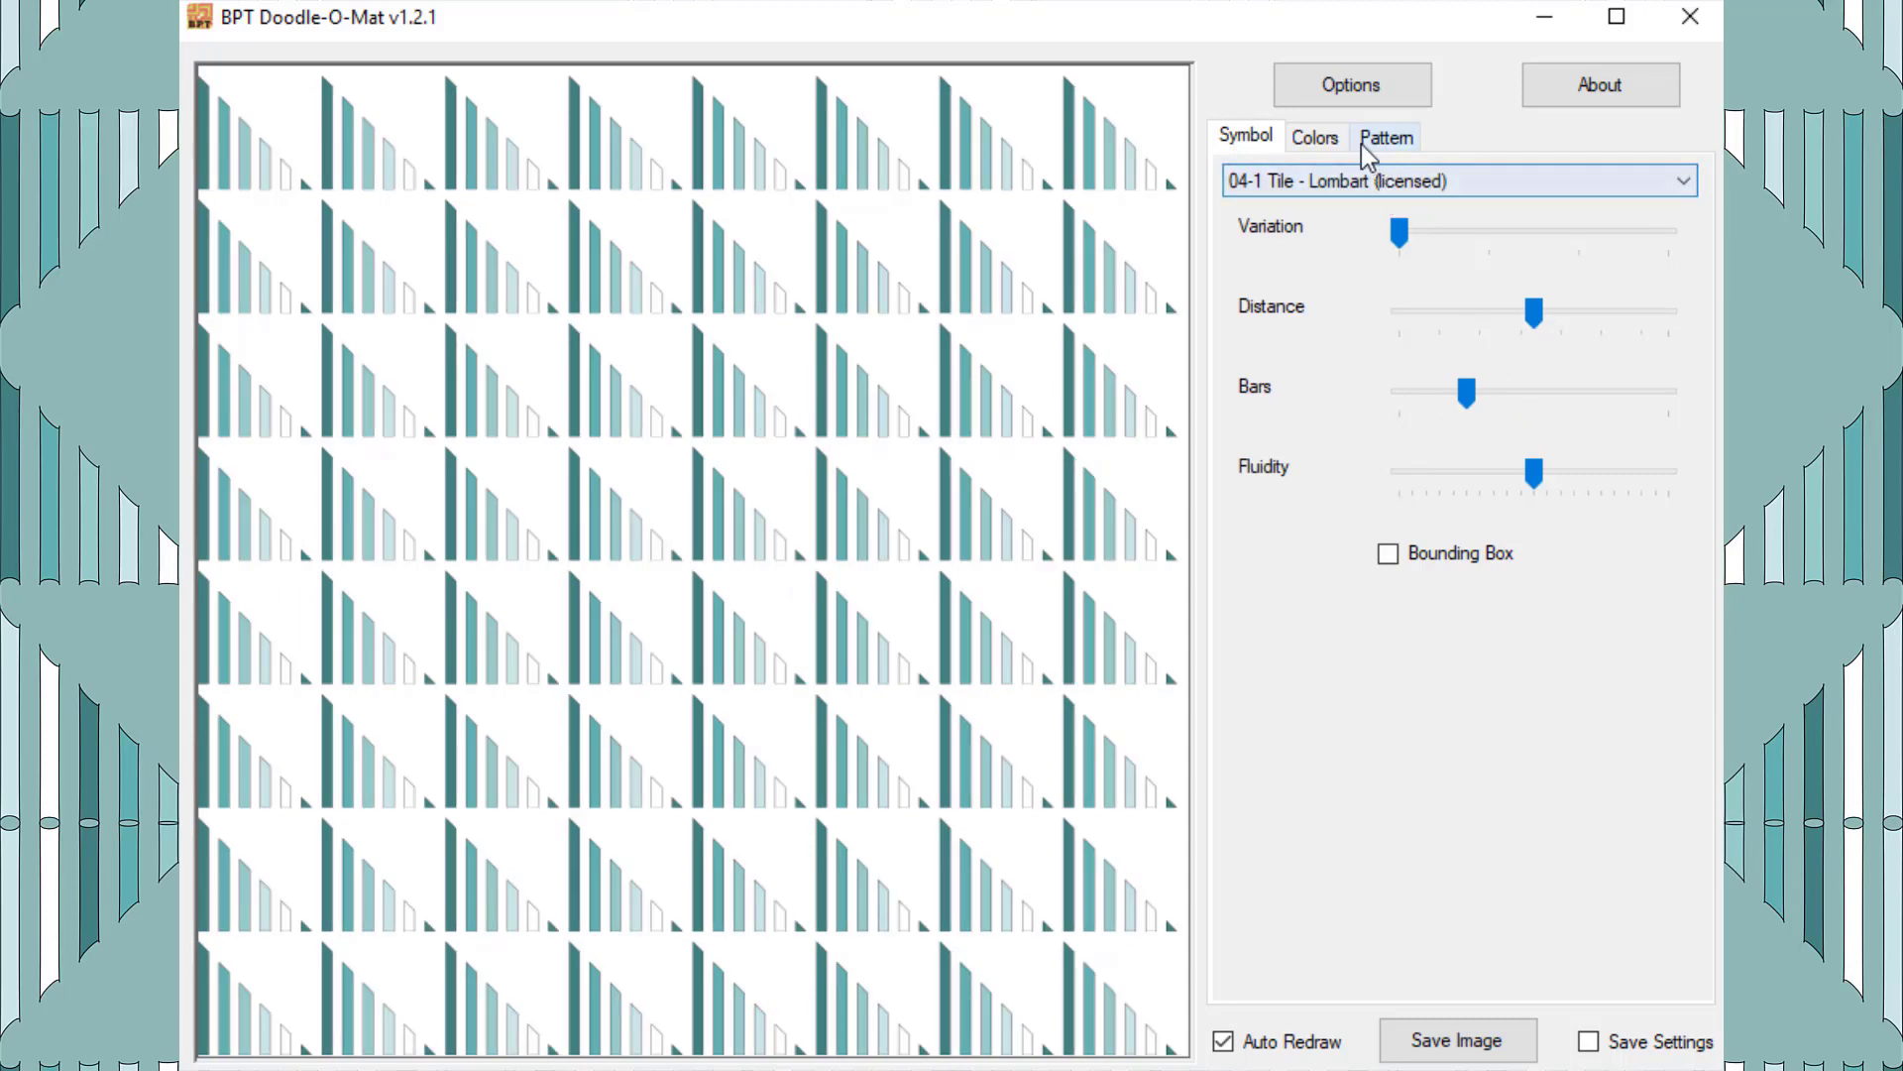
- Try several Rotate Small settings and keep the fifth position, which mirrors the tiles into vertical-striped diamonds
{"action": "left_click", "coordinate": [1321, 141]}
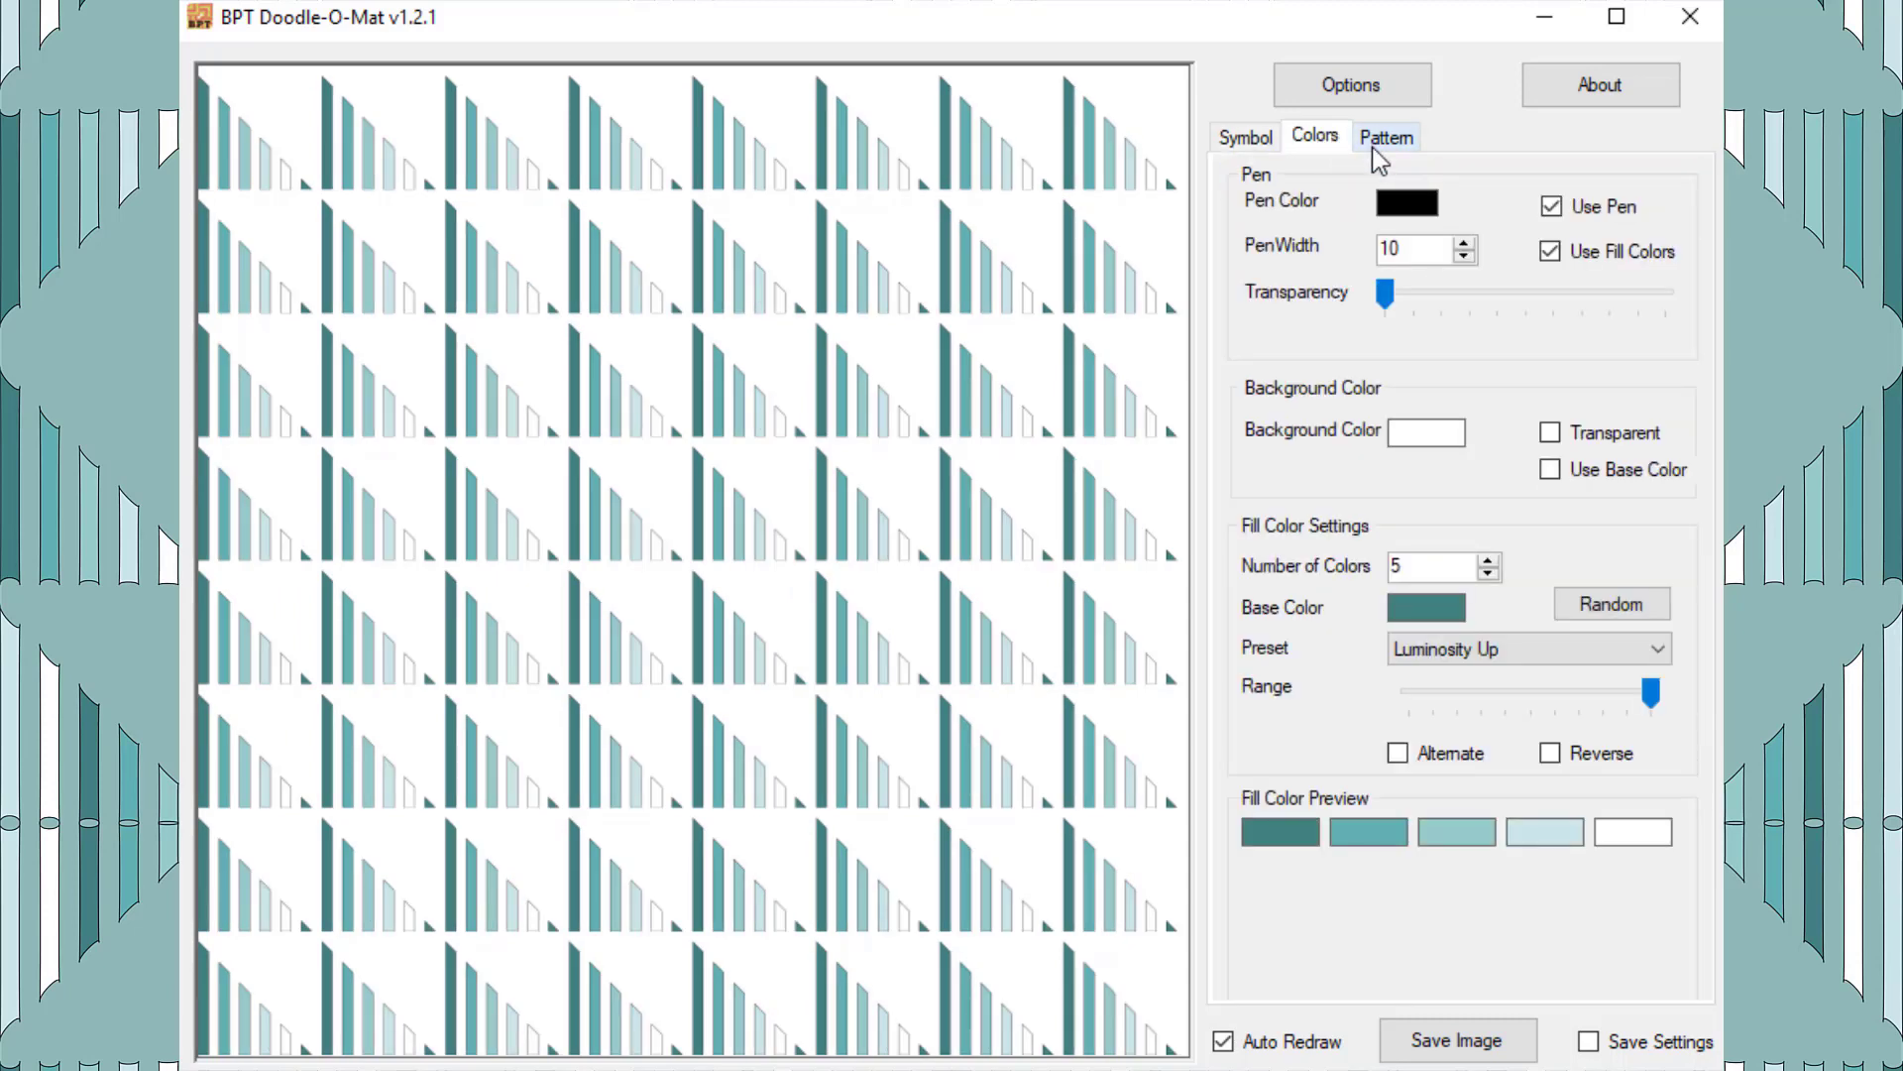
{"action": "left_click", "coordinate": [1373, 148]}
{"action": "left_click", "coordinate": [1334, 148]}
{"action": "left_click", "coordinate": [1374, 149]}
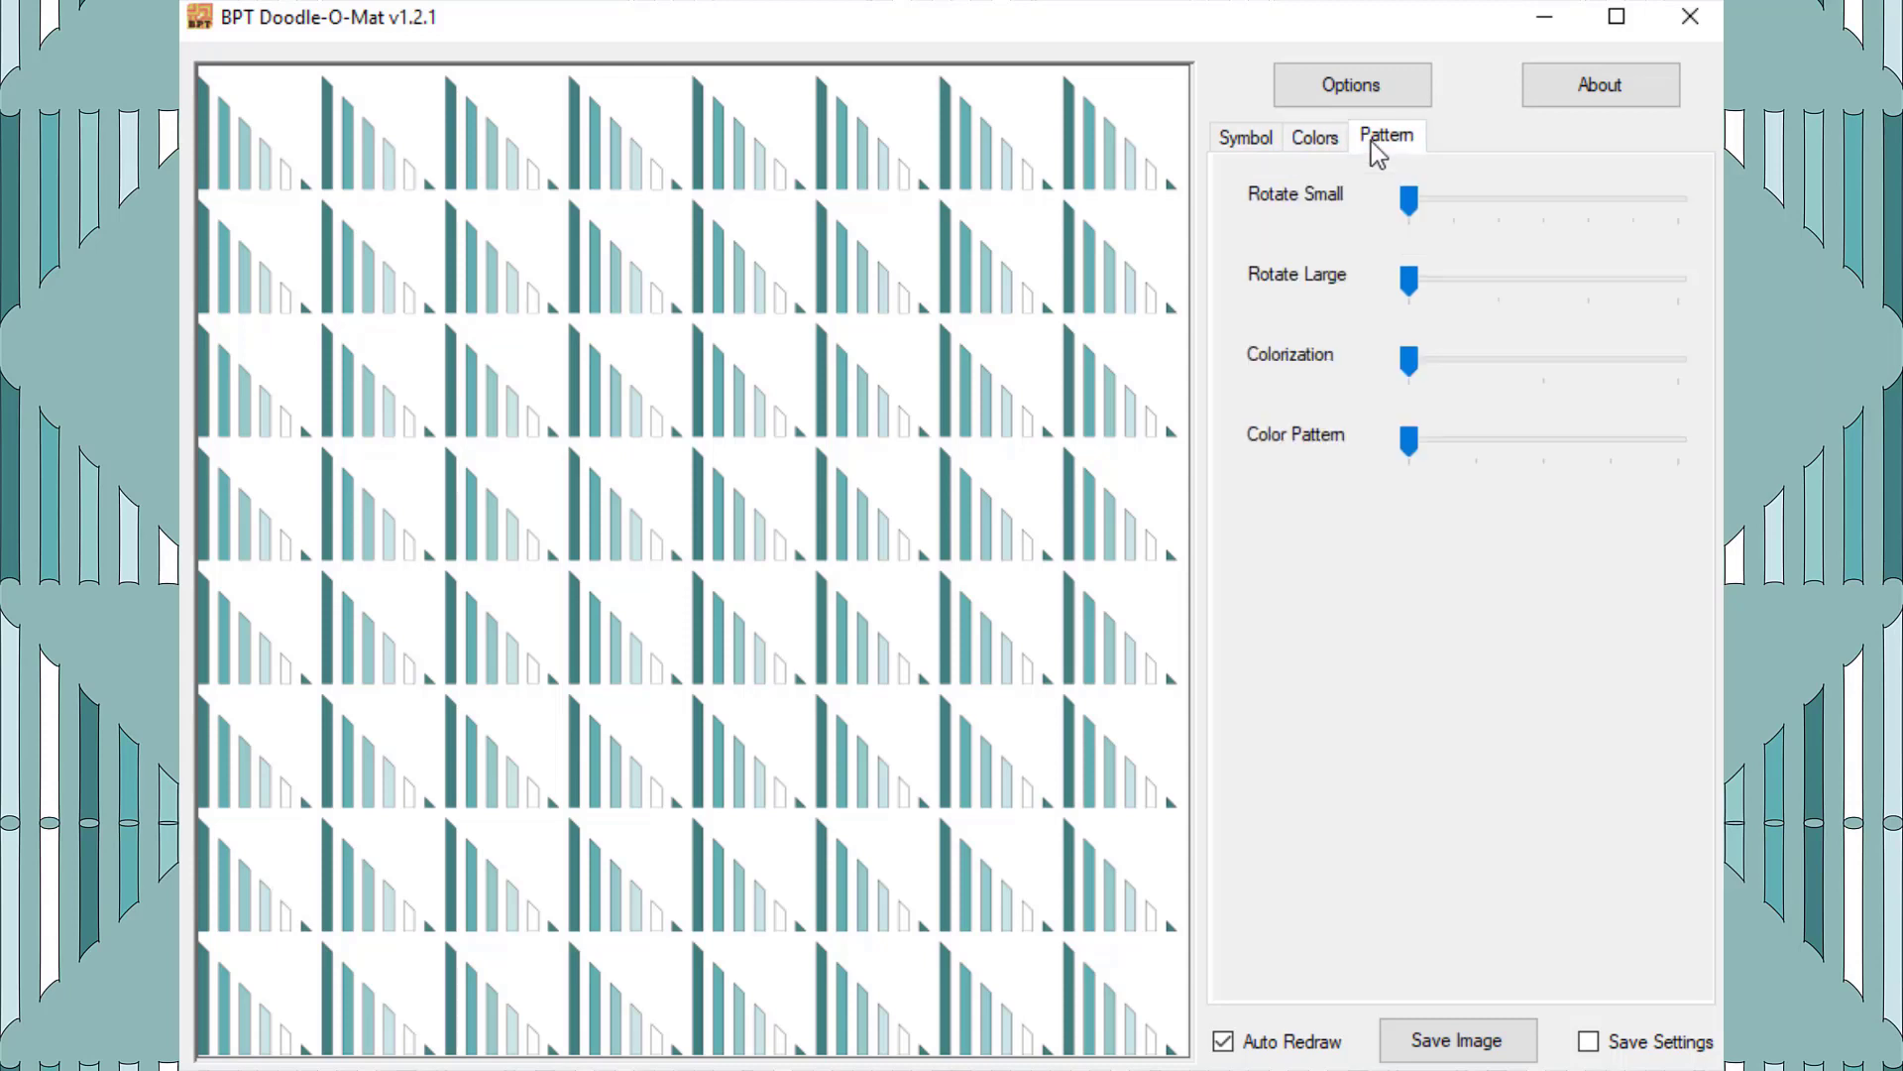
{"action": "left_click_drag", "start_coordinate": [1465, 205], "coordinate": [1465, 205]}
{"action": "left_click", "coordinate": [1467, 206]}
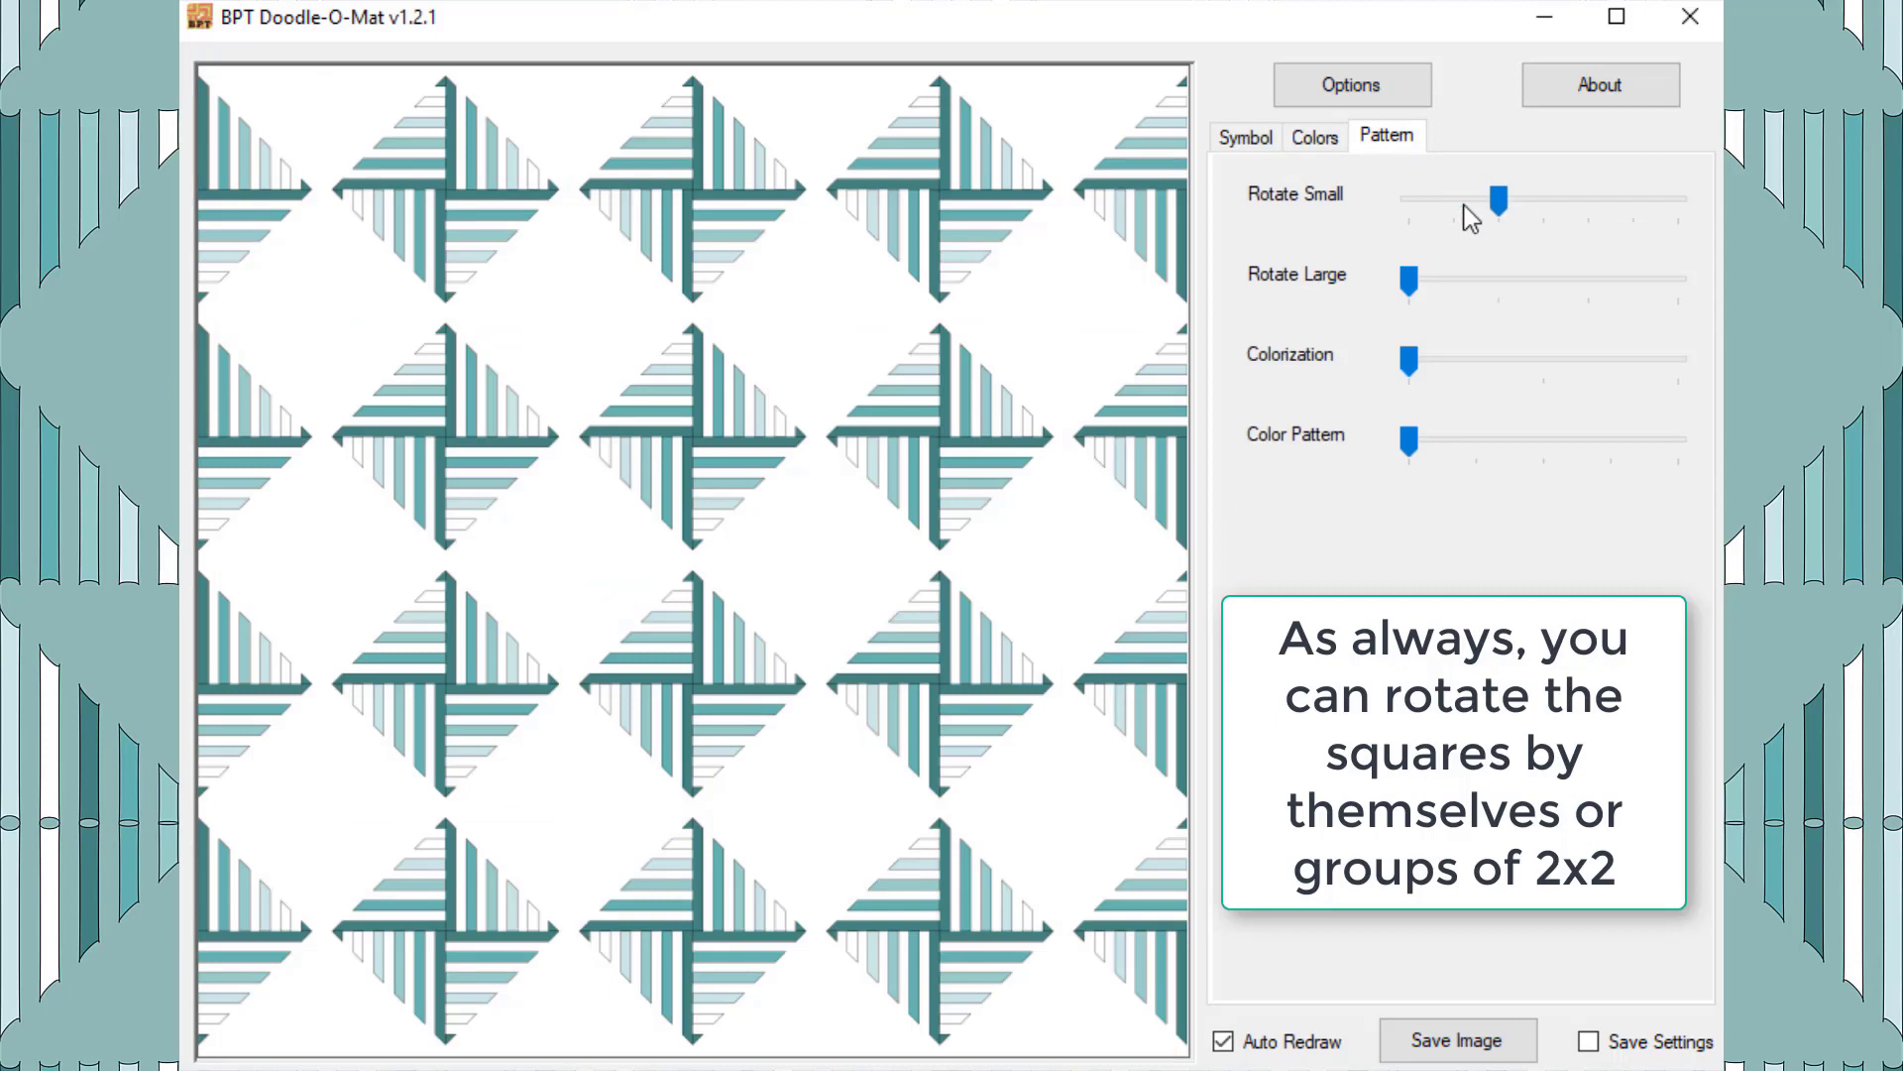
{"action": "left_click", "coordinate": [1535, 216]}
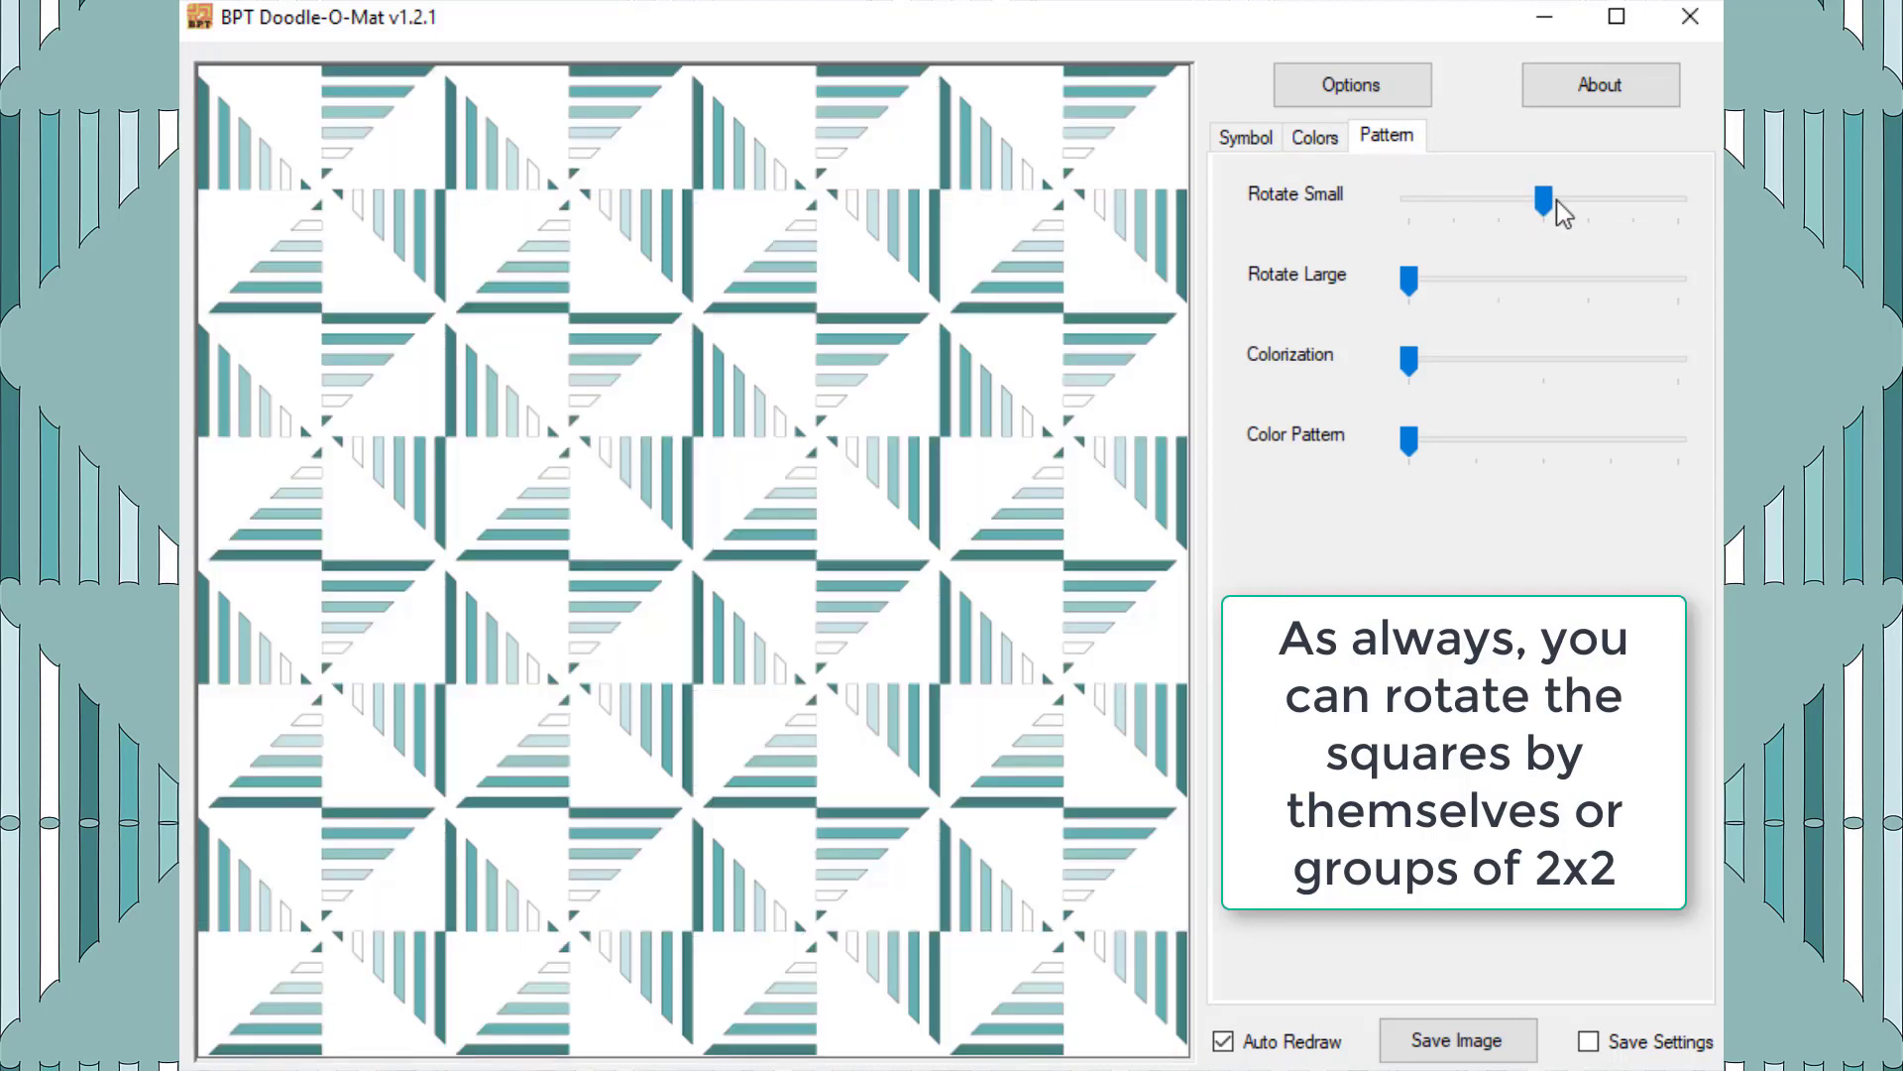
{"action": "left_click_drag", "start_coordinate": [1547, 202], "coordinate": [1617, 209]}
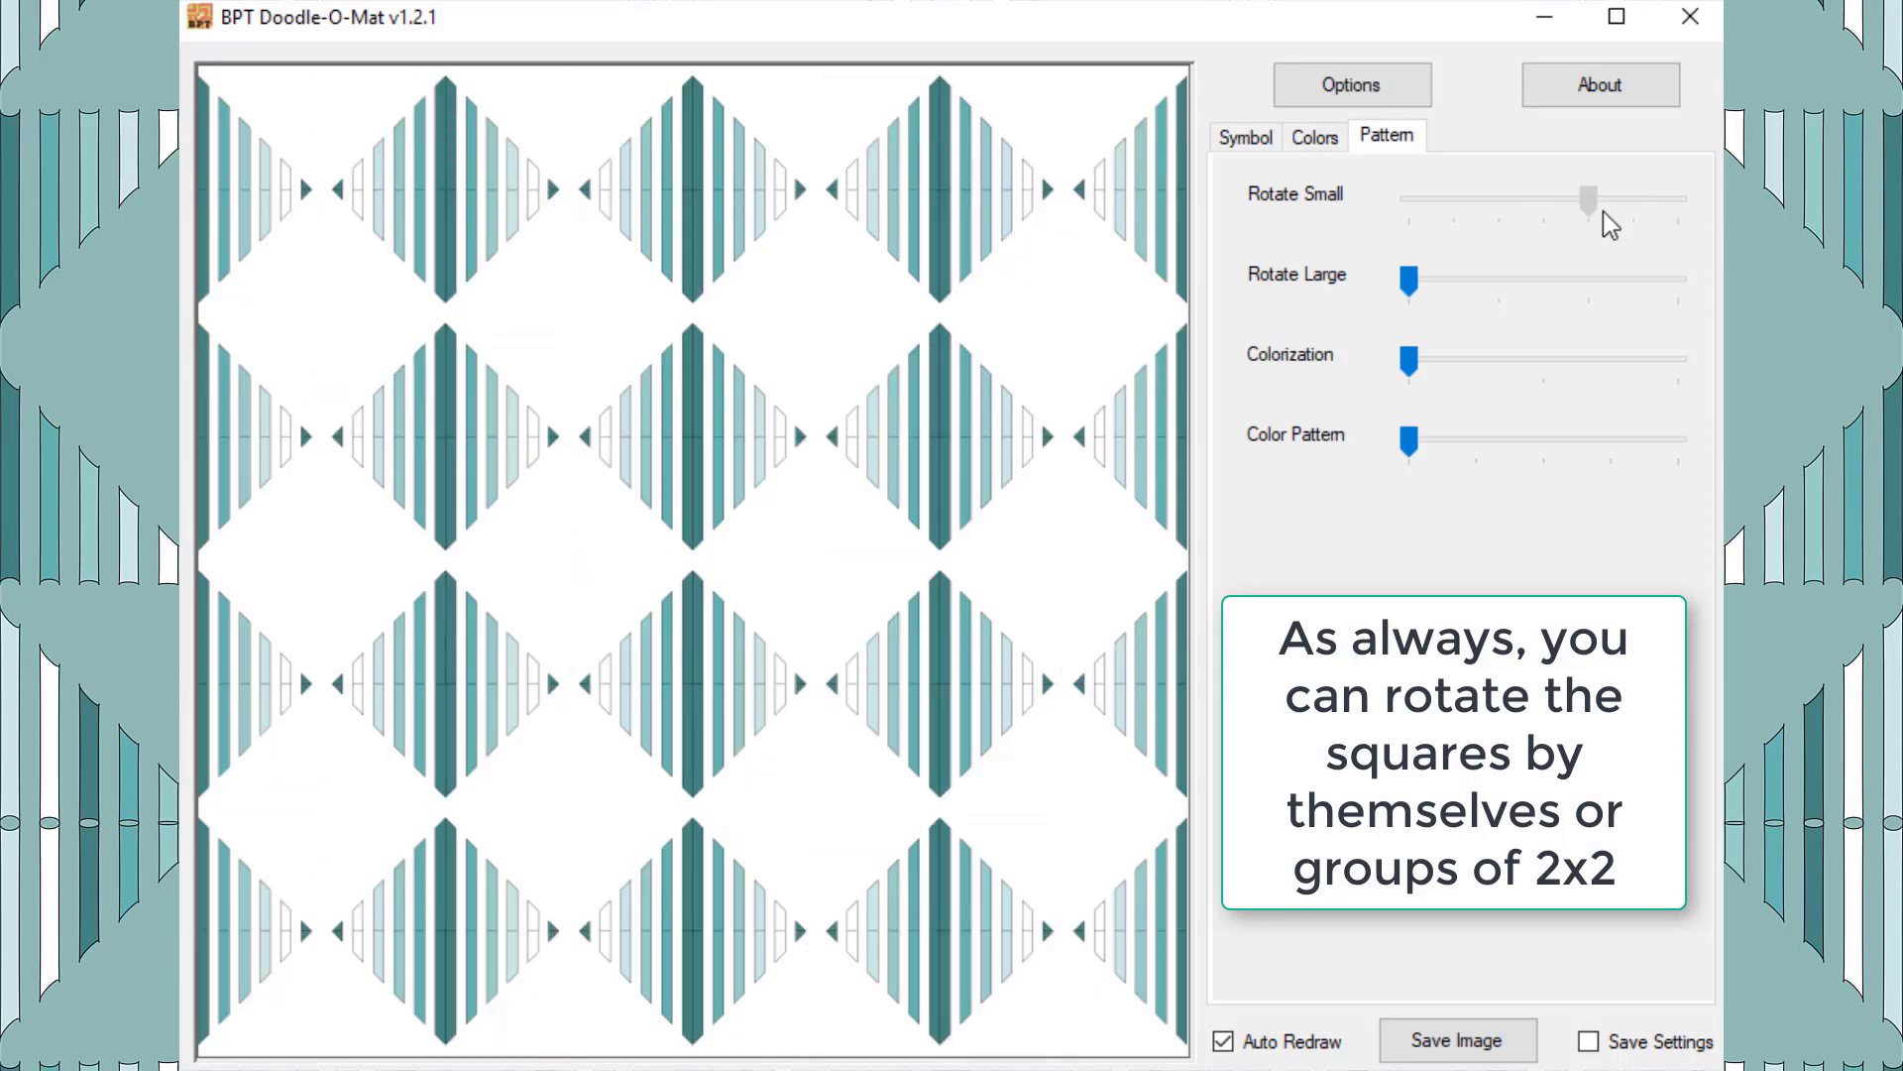
{"action": "mouse_move", "coordinate": [1593, 208]}
{"action": "left_mouse_down"}
{"action": "mouse_move", "coordinate": [1715, 226]}
{"action": "mouse_move", "coordinate": [1589, 220]}
{"action": "left_mouse_up"}
- Set Rotate Large to its third position and Colorization to its middle position
{"action": "left_click_drag", "start_coordinate": [1411, 286], "coordinate": [1589, 286]}
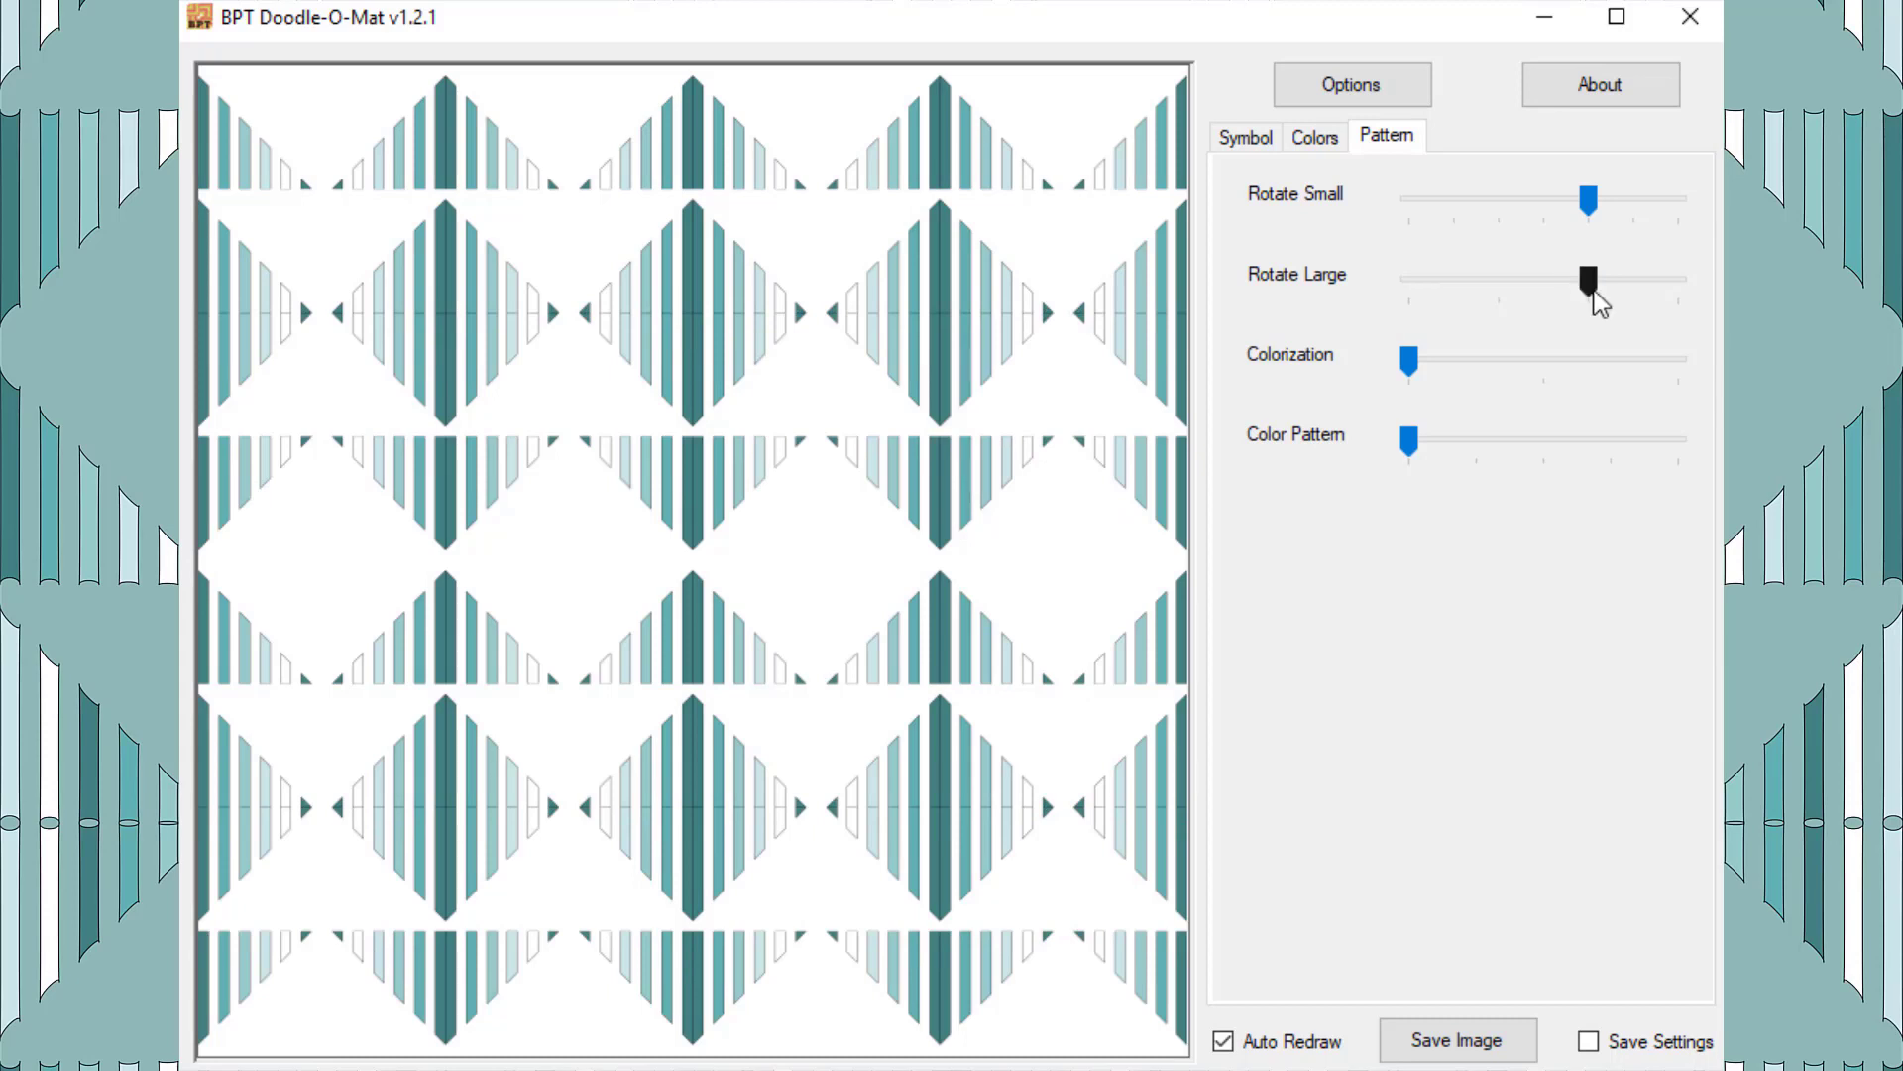
{"action": "left_click_drag", "start_coordinate": [1669, 297], "coordinate": [1682, 311]}
{"action": "left_click_drag", "start_coordinate": [1411, 367], "coordinate": [1544, 362]}
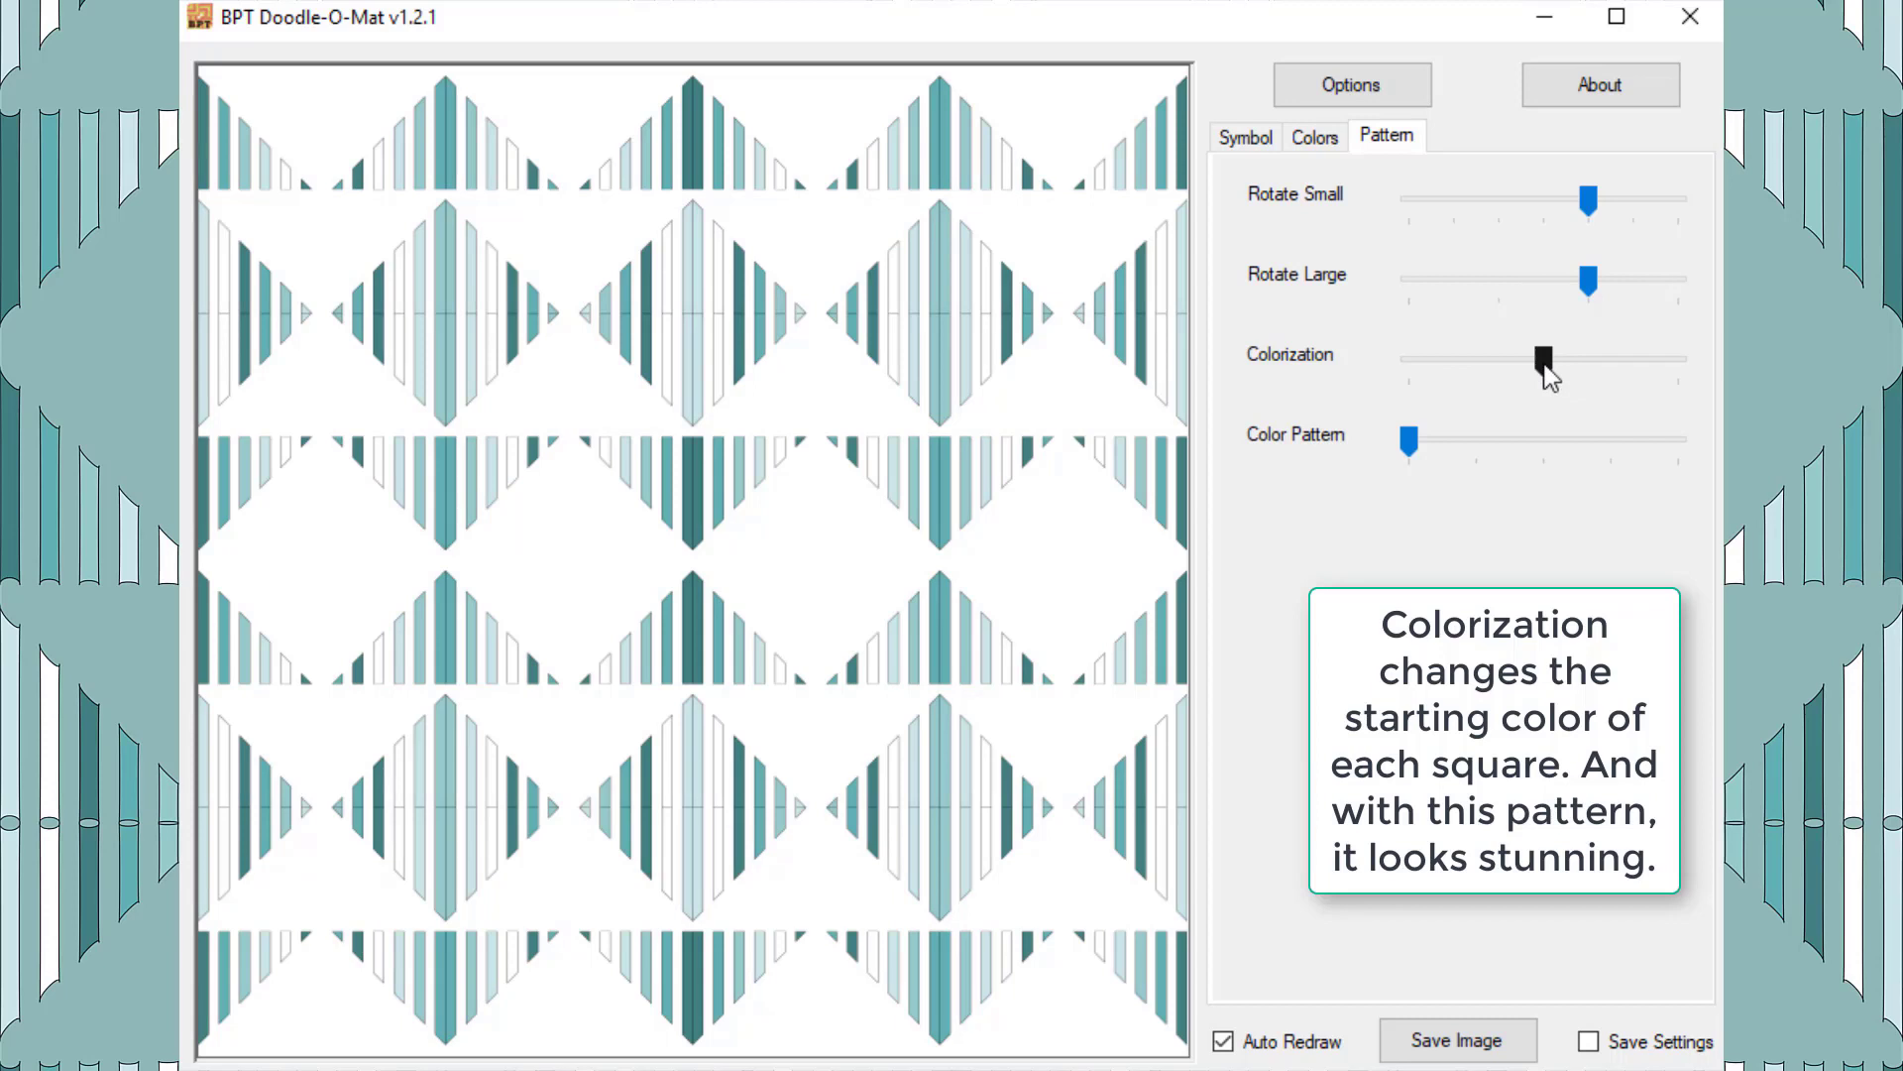
- Try Rotate Large at its first position, set Rotate Small to its first position, and return Rotate Large to its third
{"action": "left_click_drag", "start_coordinate": [1588, 280], "coordinate": [1409, 284]}
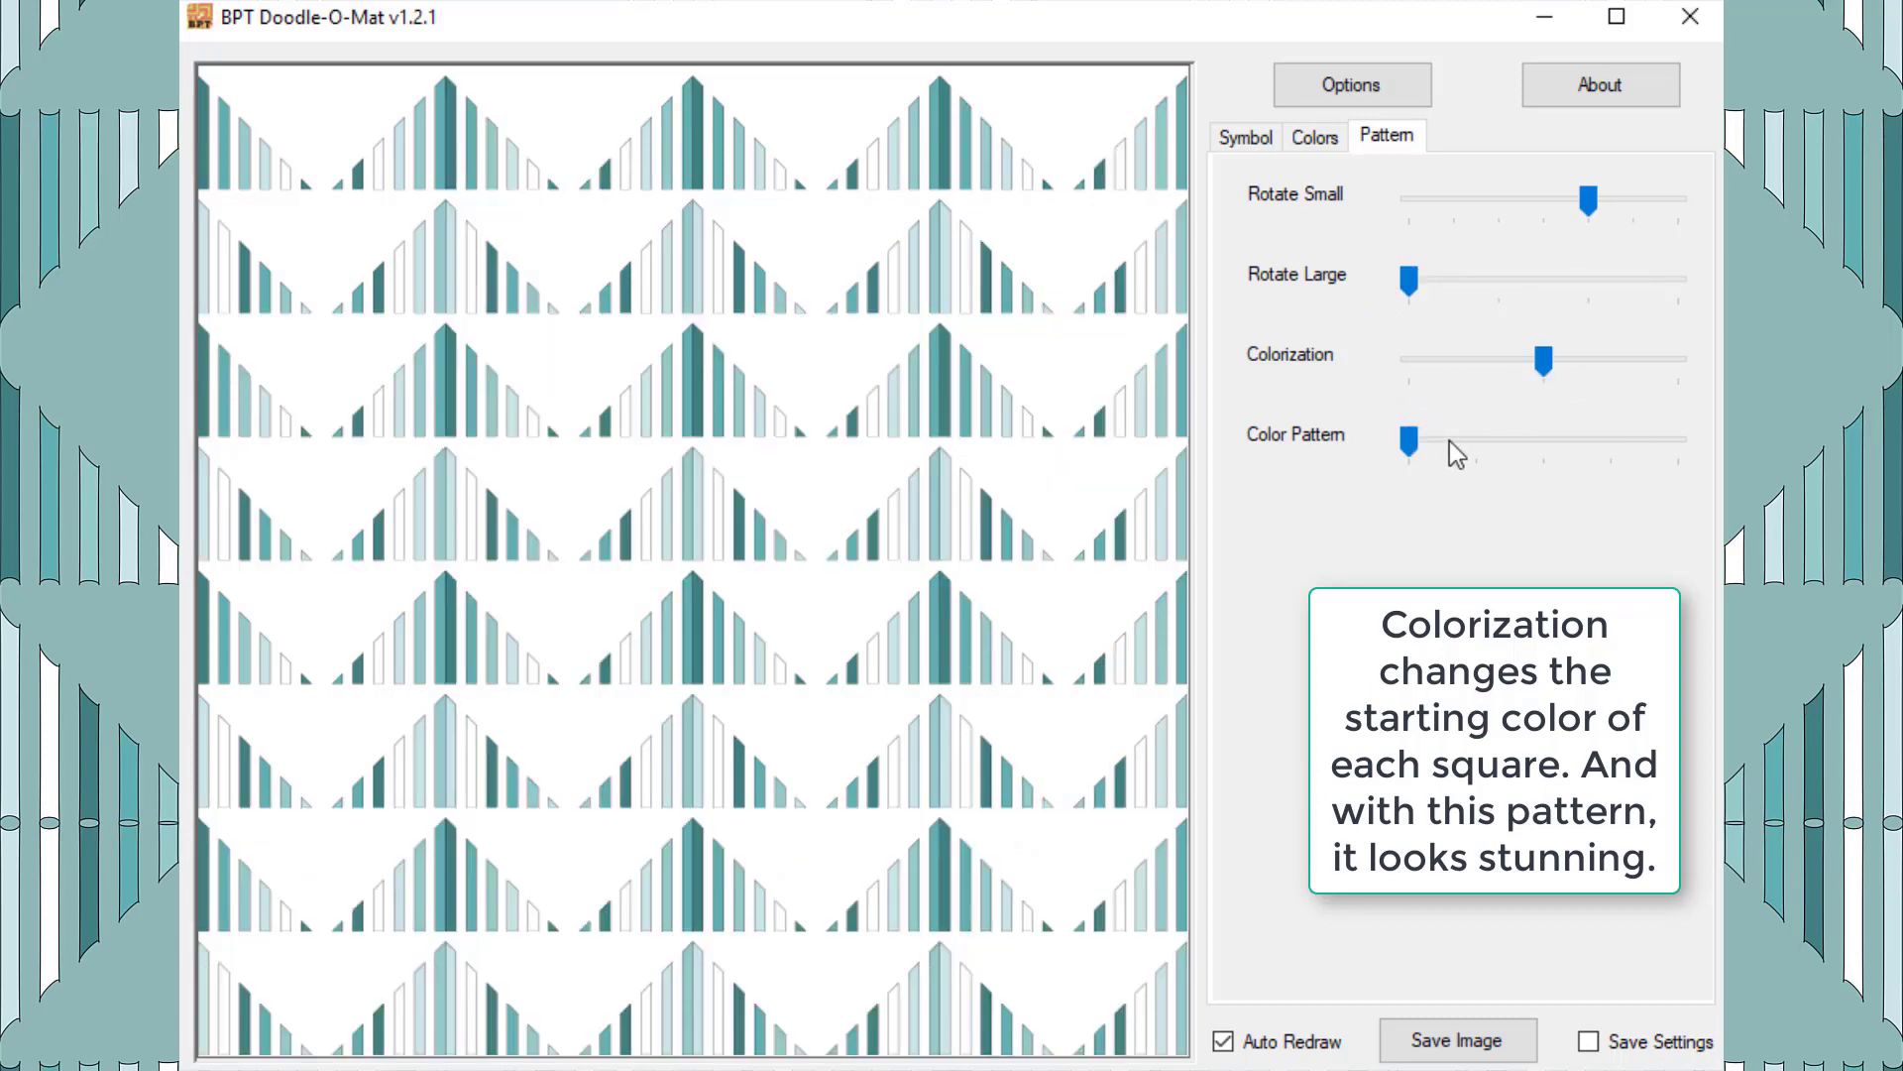
{"action": "left_click_drag", "start_coordinate": [1416, 220], "coordinate": [1410, 226]}
{"action": "left_click_drag", "start_coordinate": [1409, 282], "coordinate": [1582, 287]}
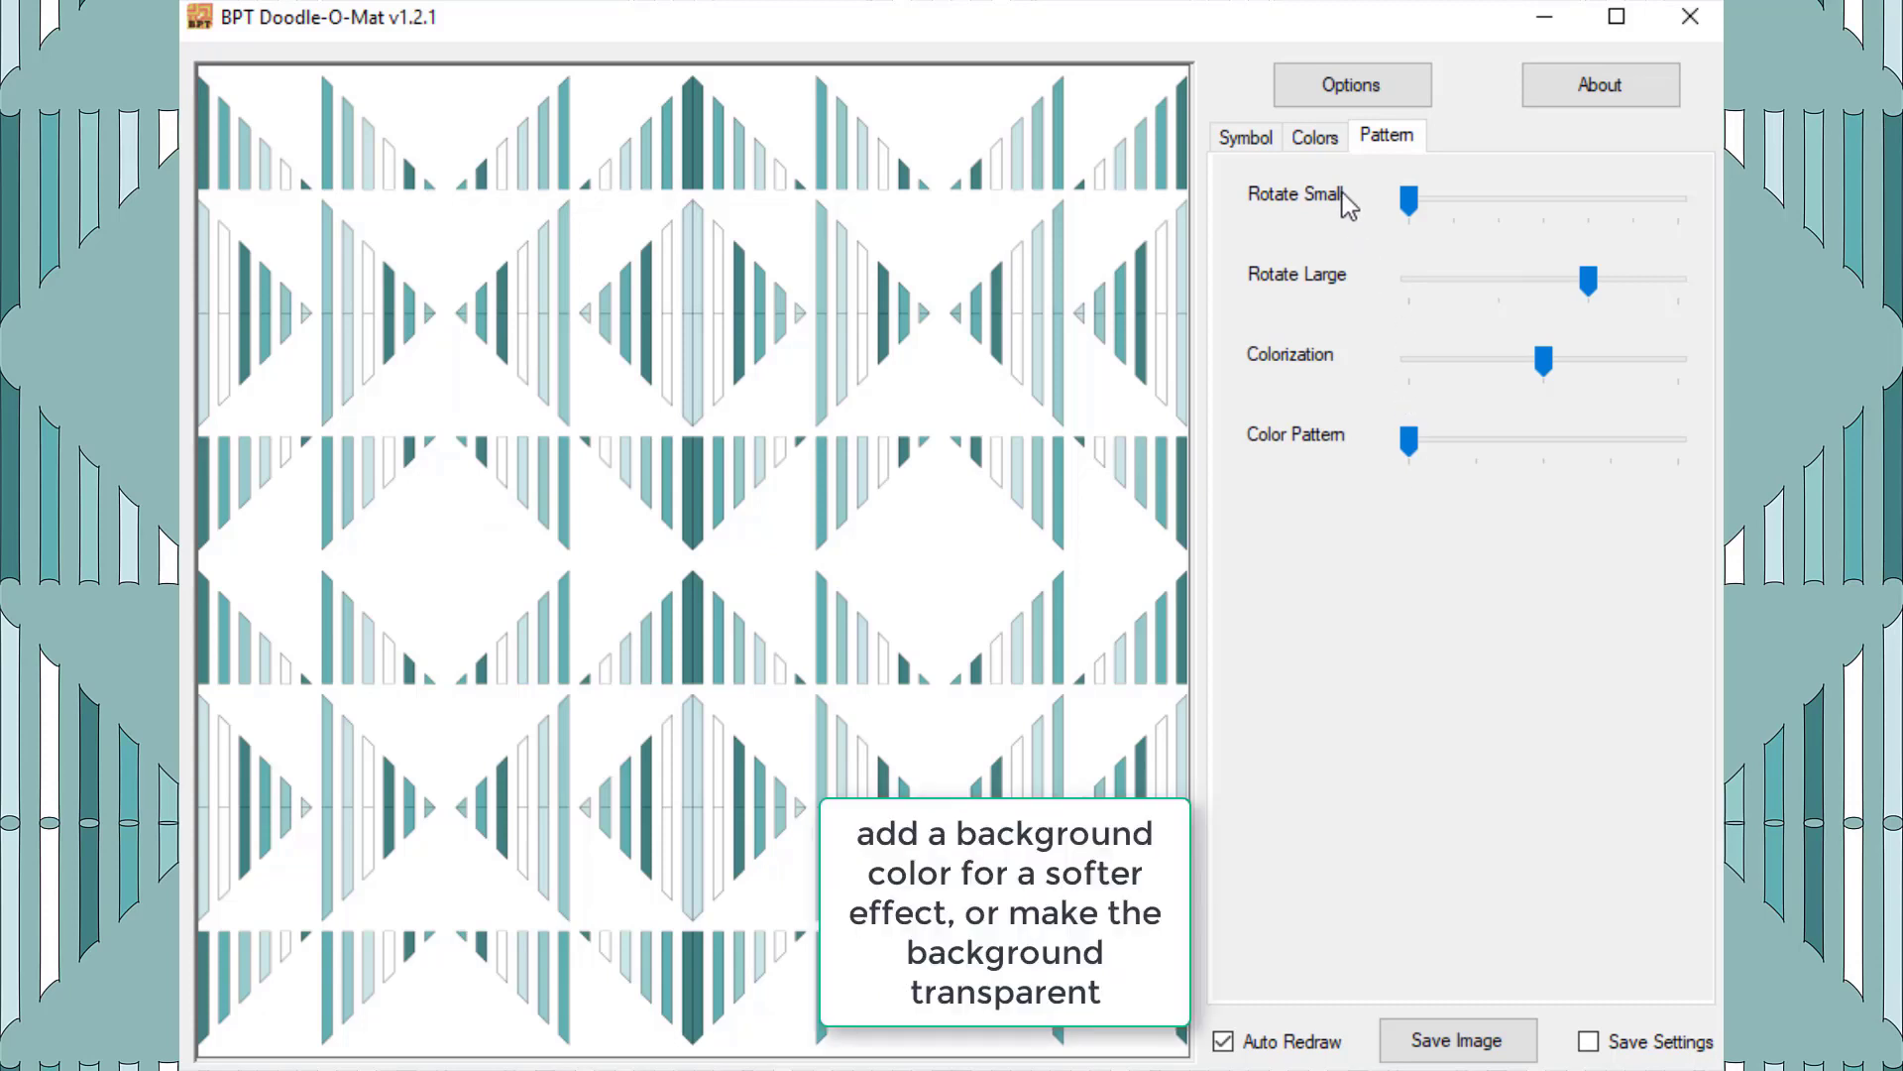
- Change the background color to a soft grayish teal, starting from the dark teal basic color and making it lighter and less saturated
{"action": "left_click", "coordinate": [1317, 139]}
{"action": "left_click", "coordinate": [1413, 438]}
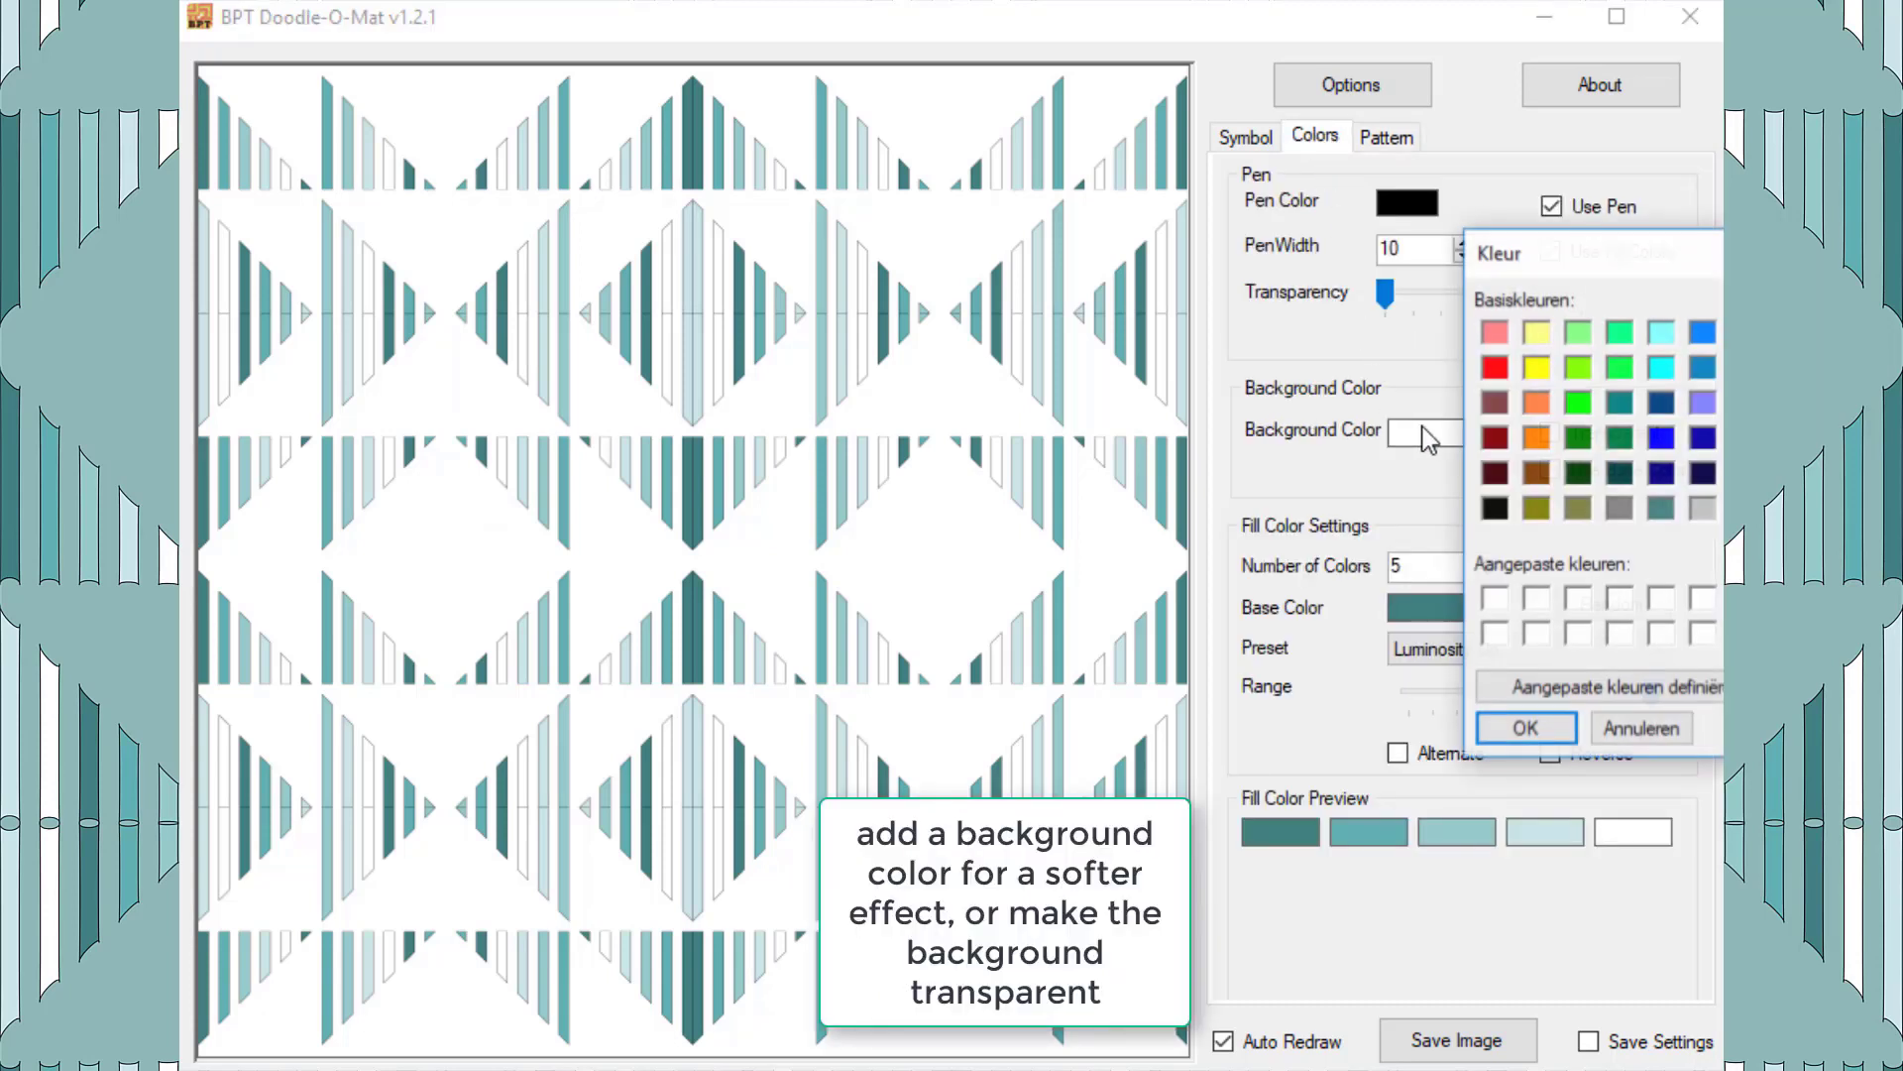
{"action": "left_click", "coordinate": [1657, 509]}
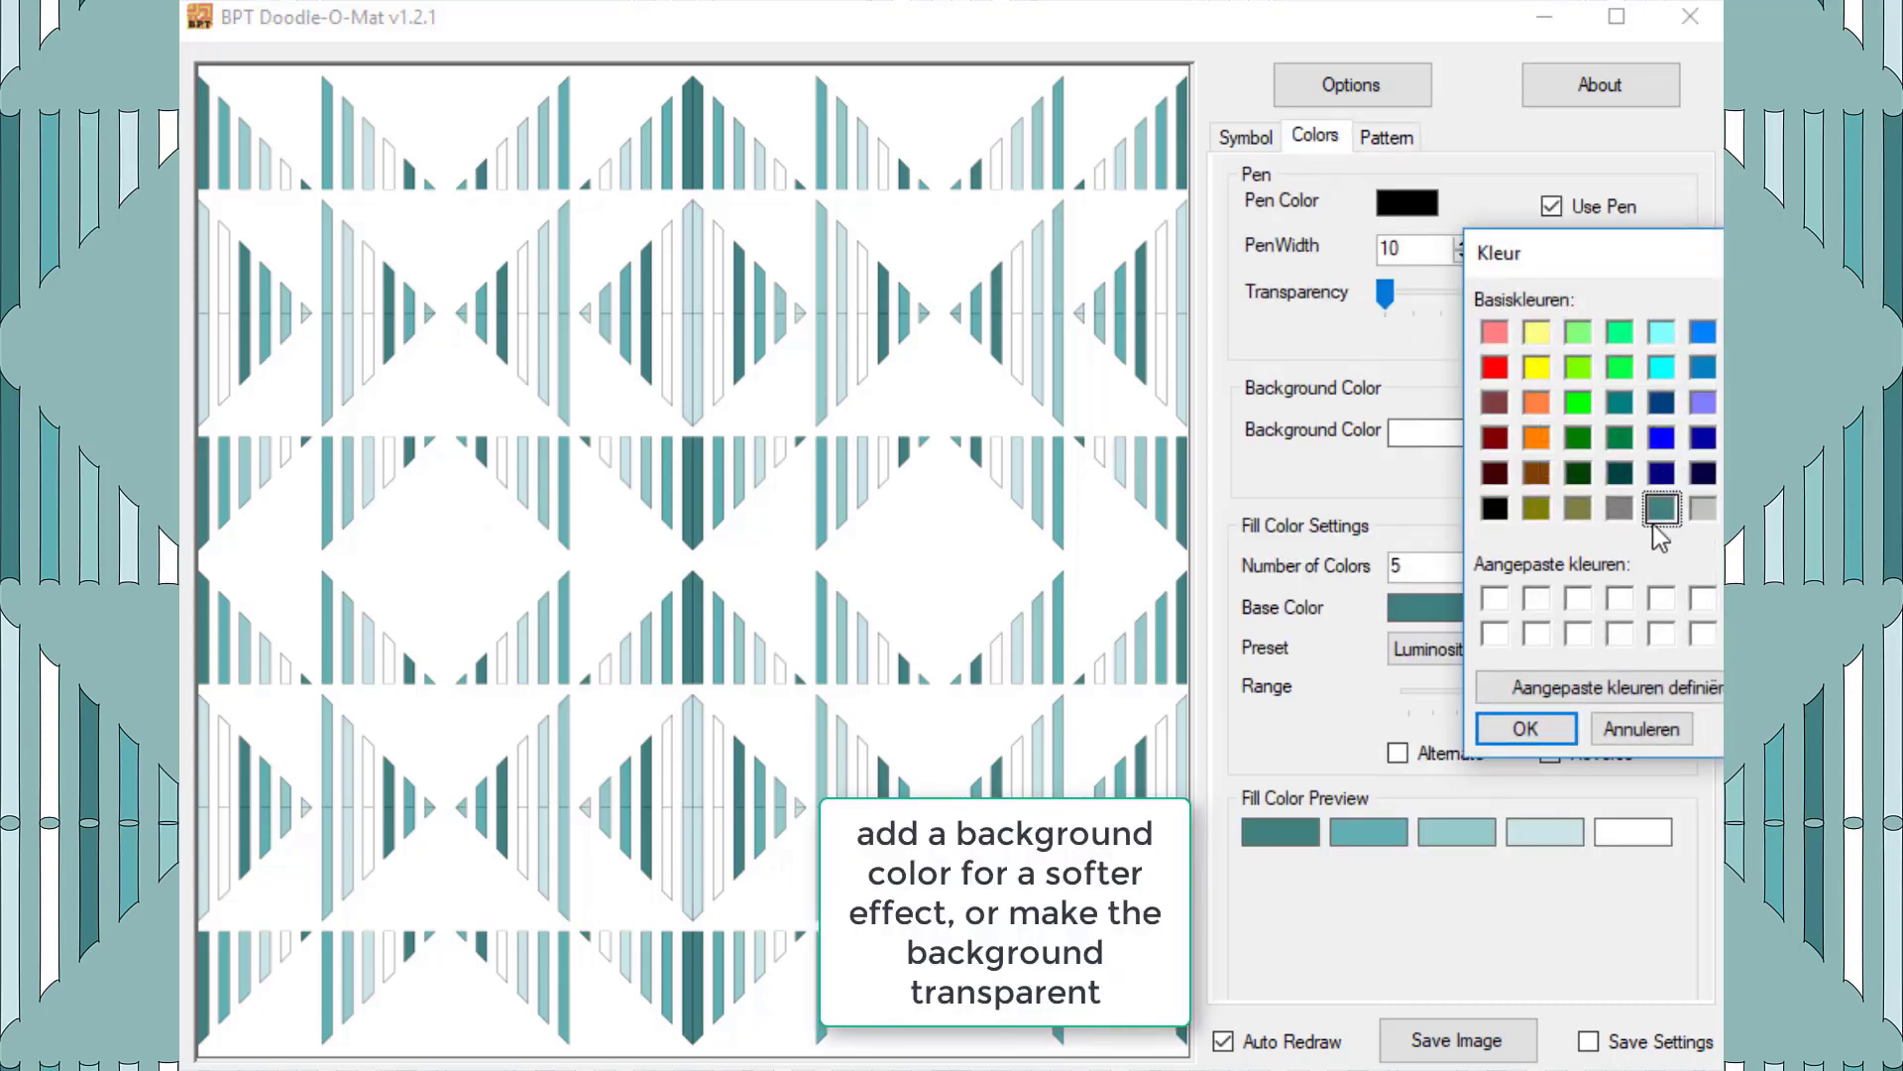
{"action": "left_click", "coordinate": [1653, 687]}
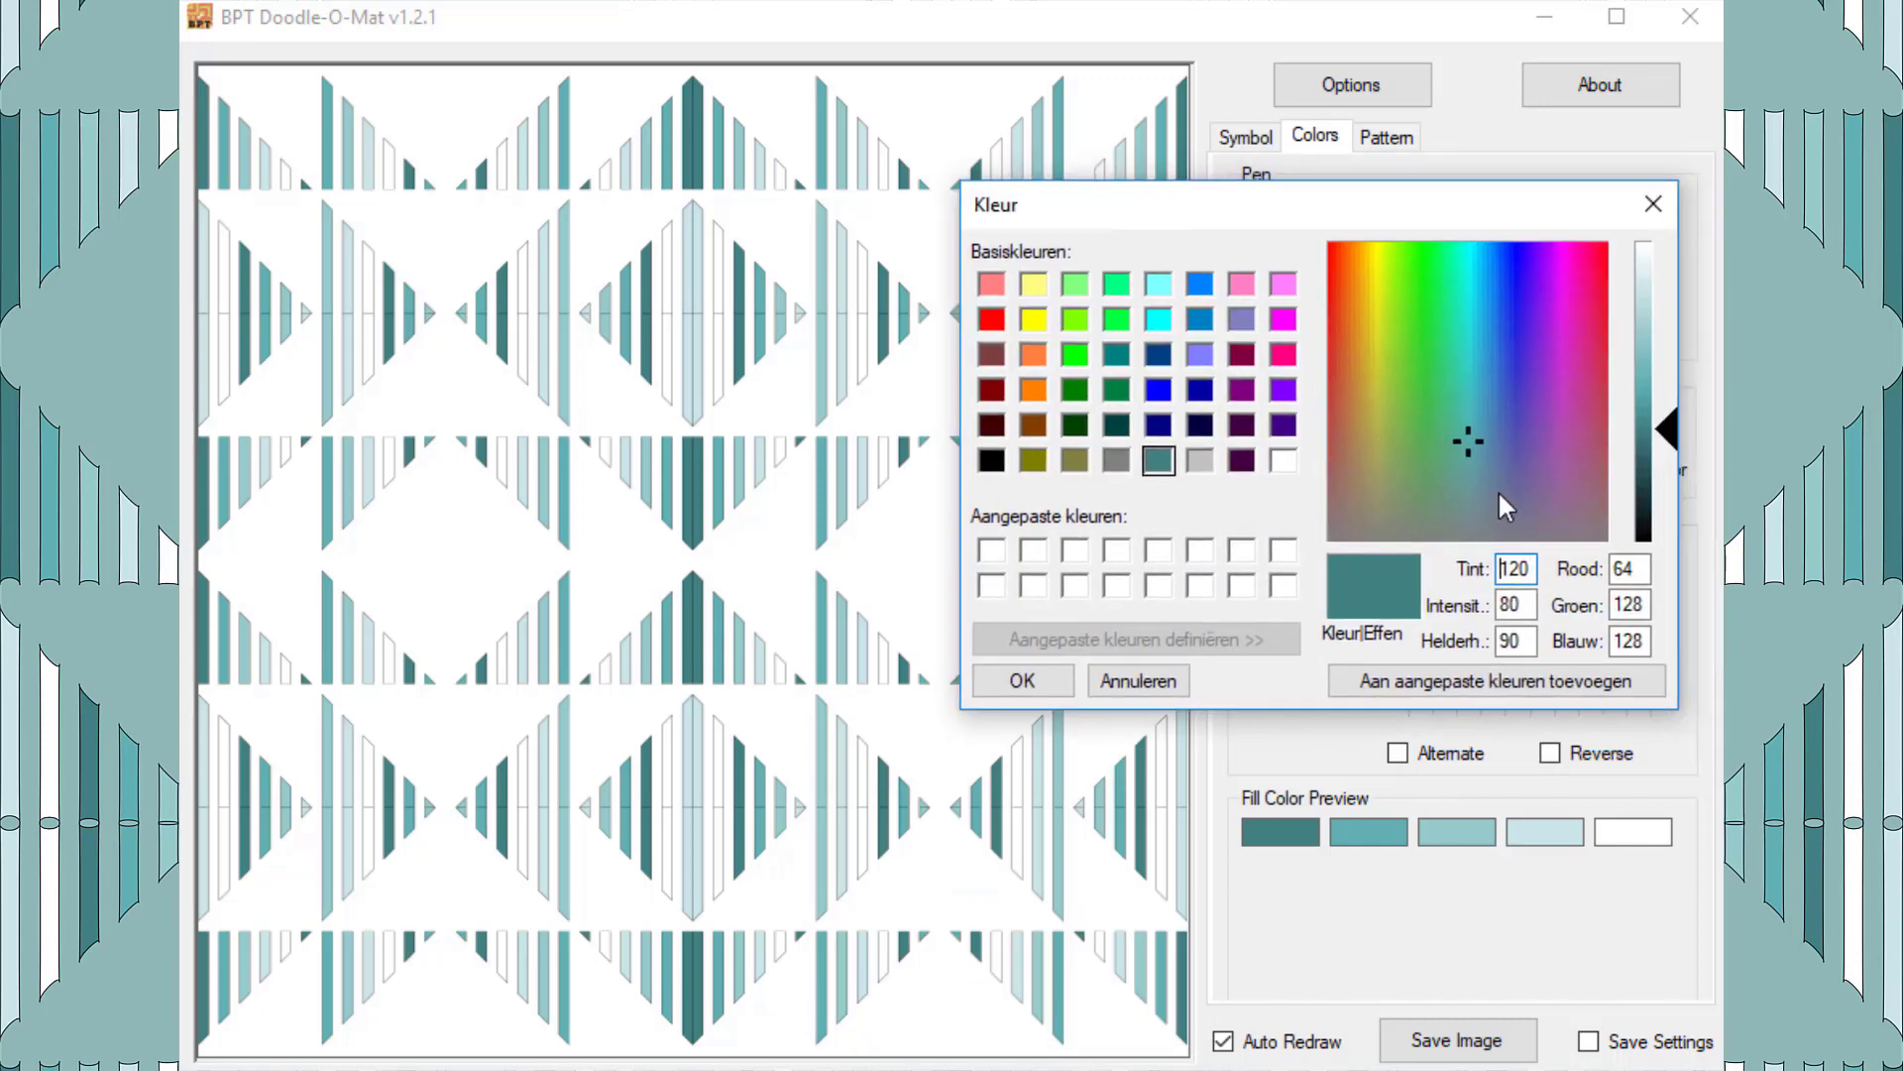
{"action": "left_click_drag", "start_coordinate": [1662, 306], "coordinate": [1663, 286]}
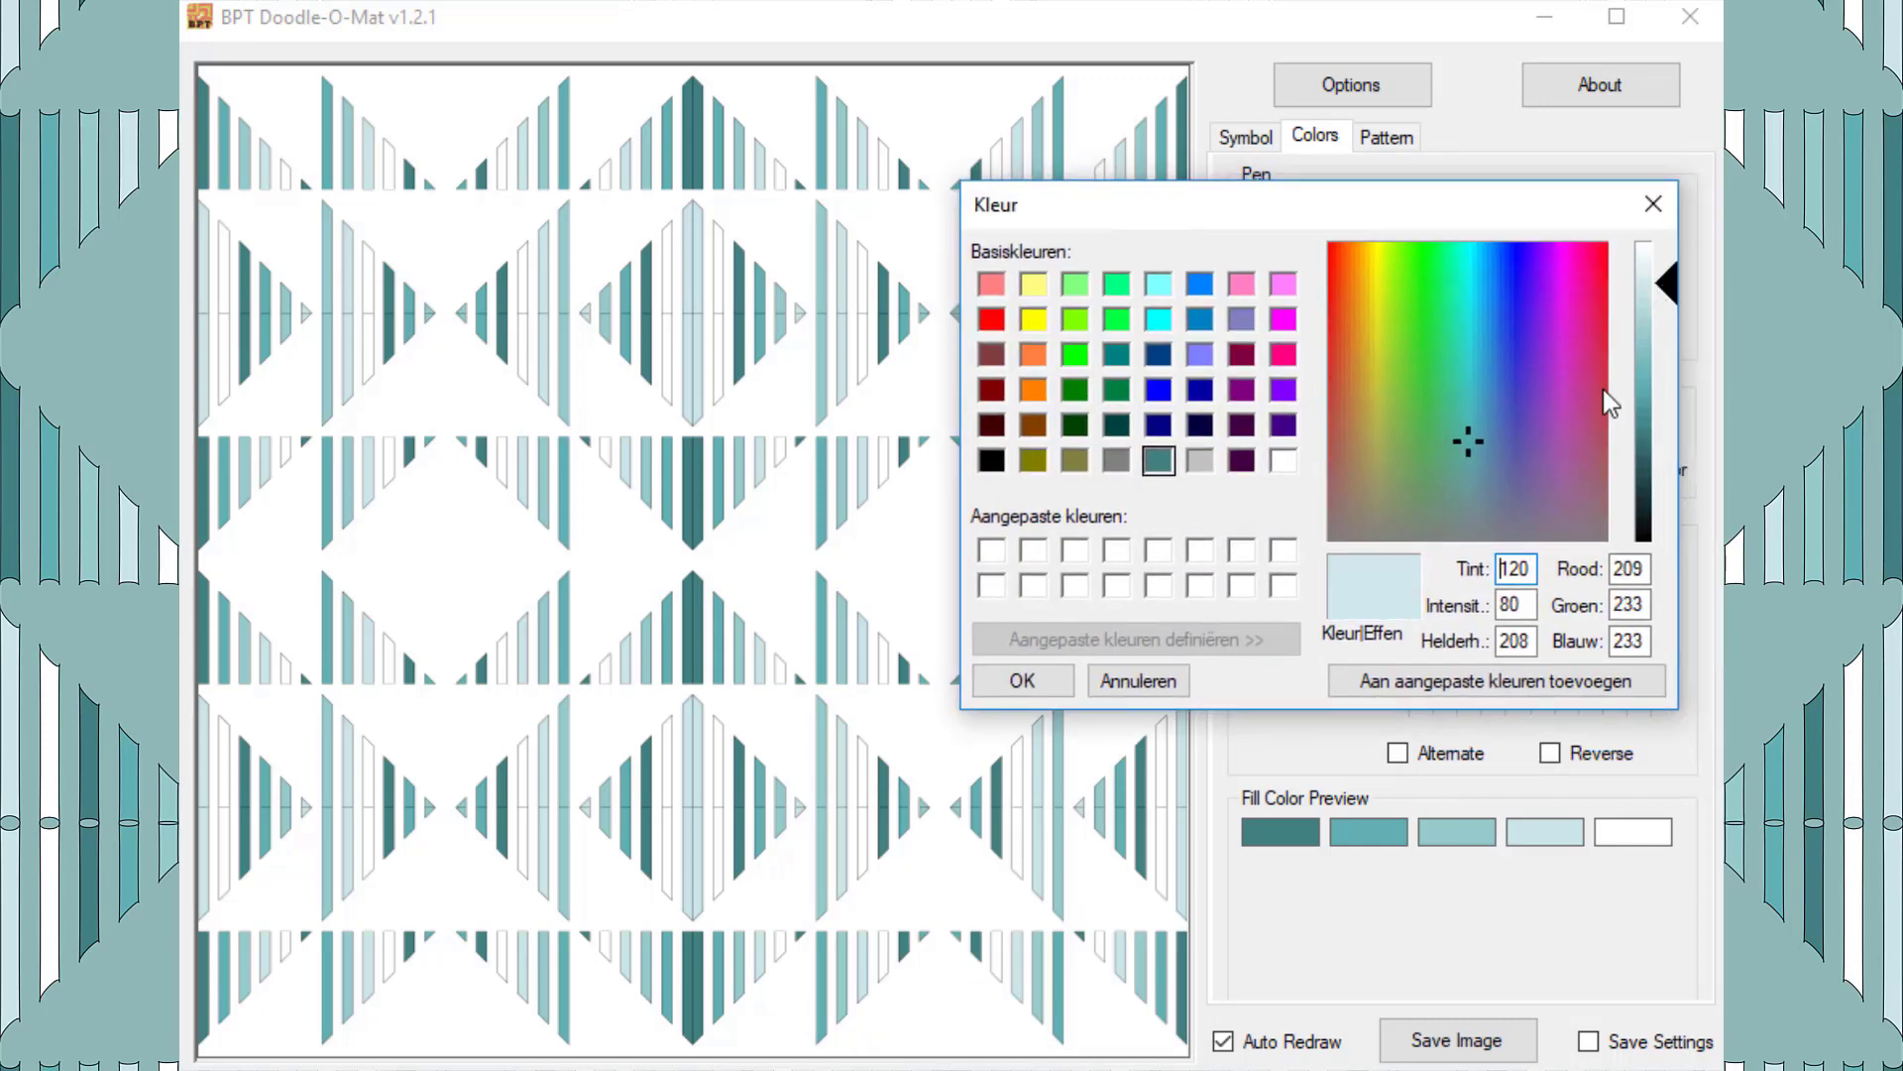
{"action": "left_click", "coordinate": [1465, 470]}
{"action": "left_click", "coordinate": [1639, 353]}
{"action": "left_click", "coordinate": [1021, 678]}
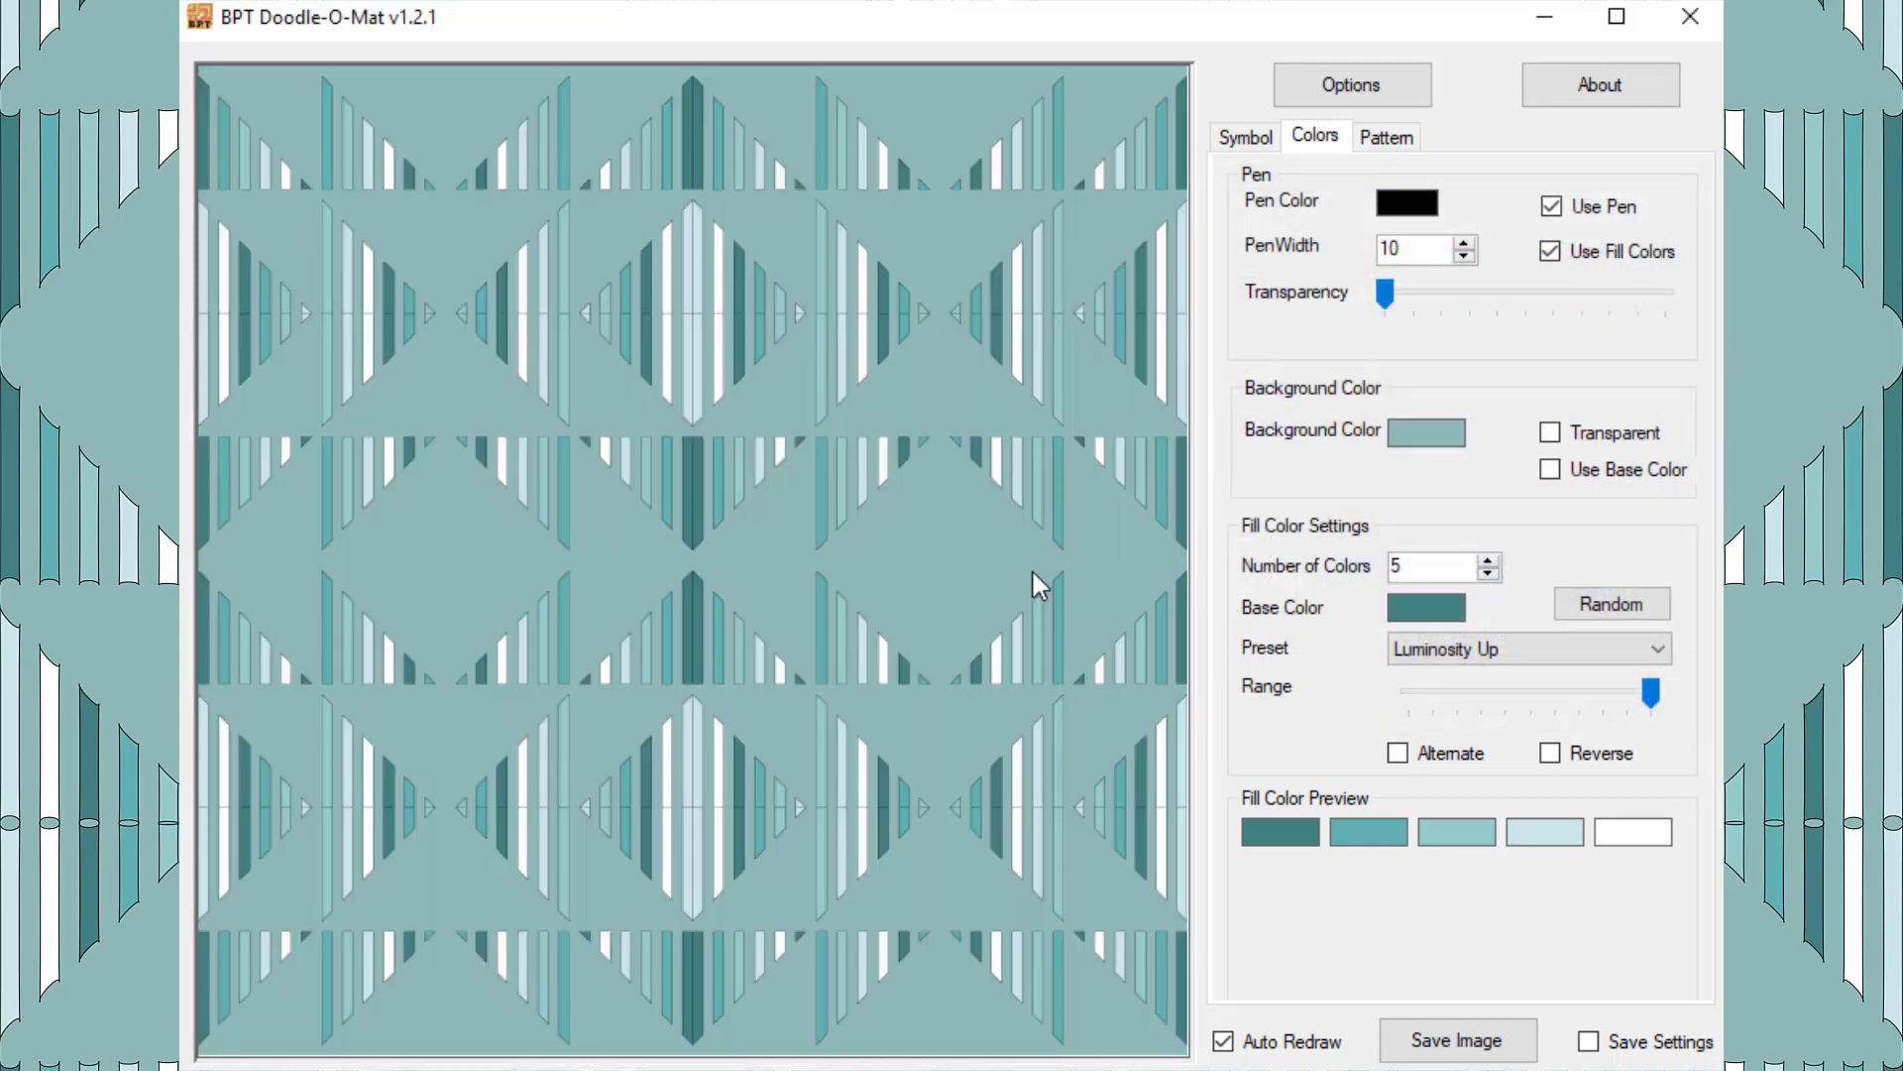
- Set Fluidity slightly below its middle position so the ends of the bars become curved
{"action": "left_click", "coordinate": [1229, 139]}
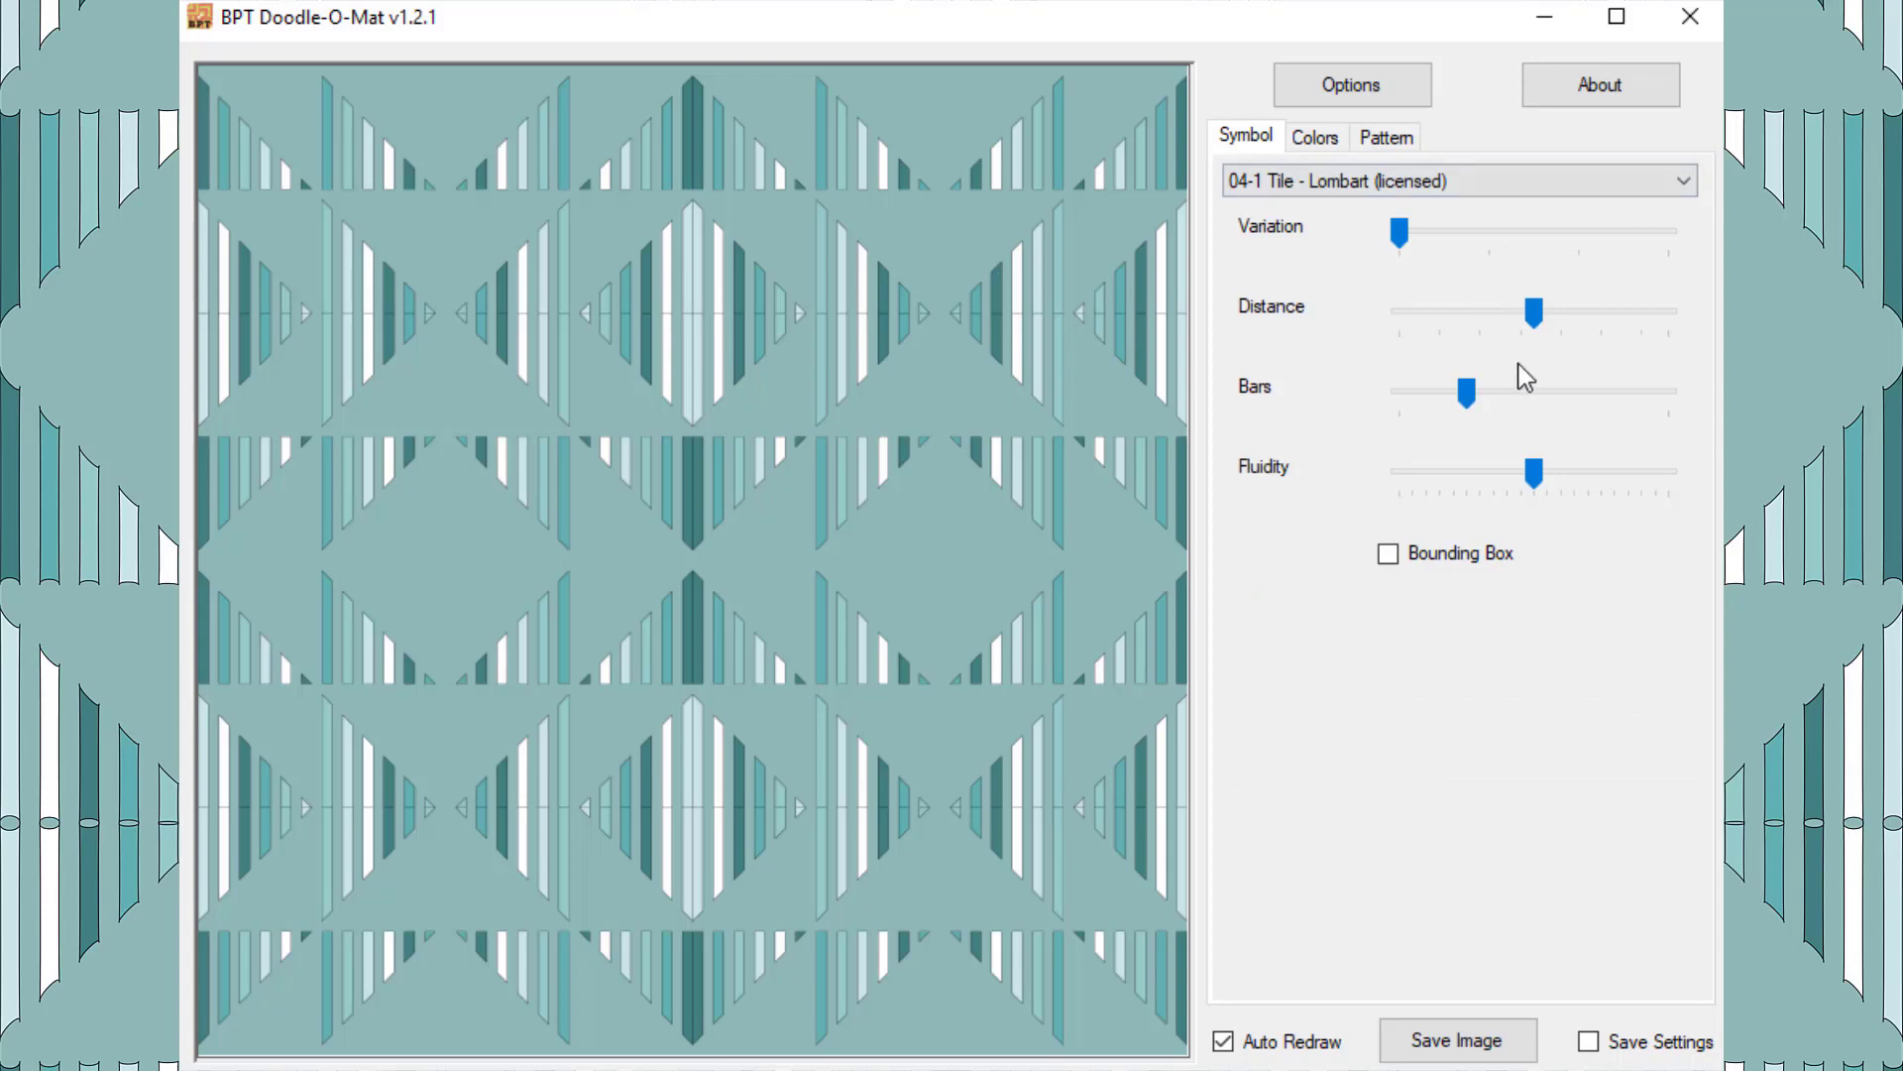
{"action": "left_click_drag", "start_coordinate": [1499, 486], "coordinate": [1499, 487]}
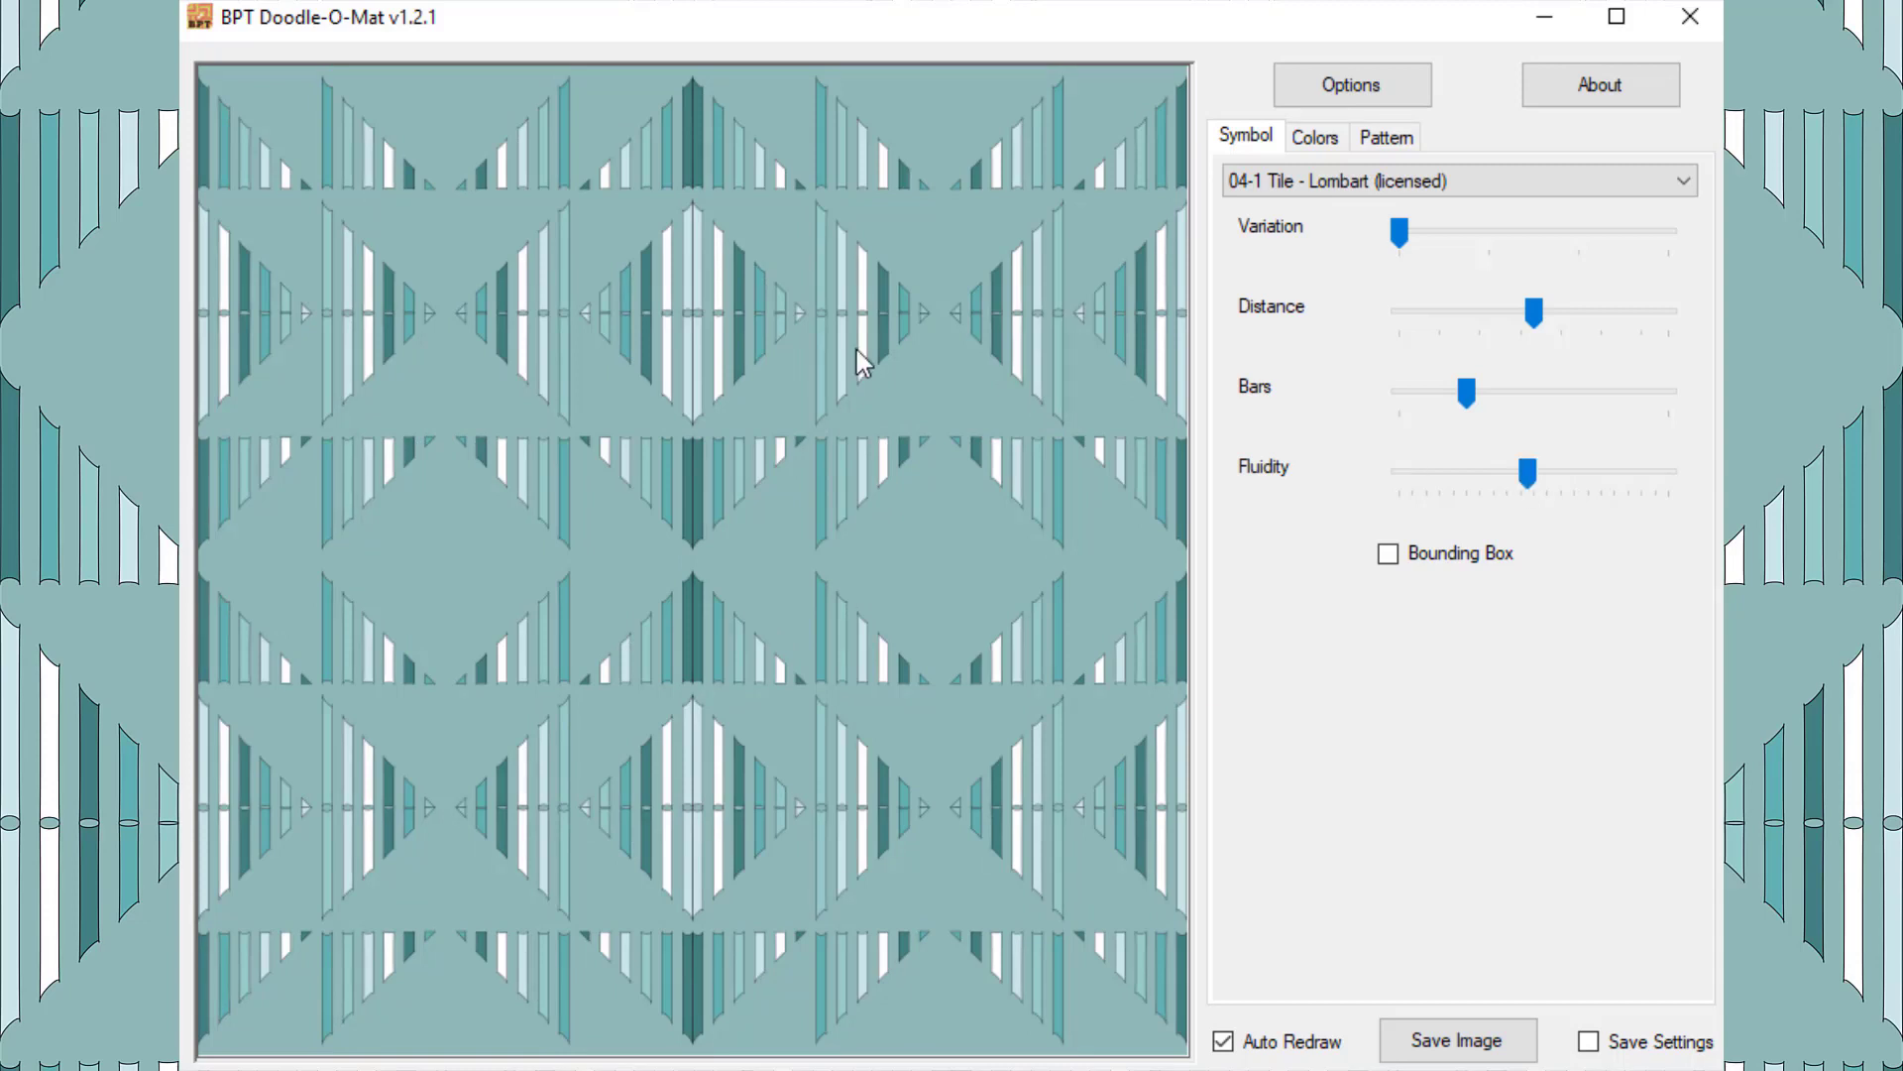
{"action": "scroll", "coordinate": [483, 298], "scroll_direction": "up", "scroll_amount": 5}
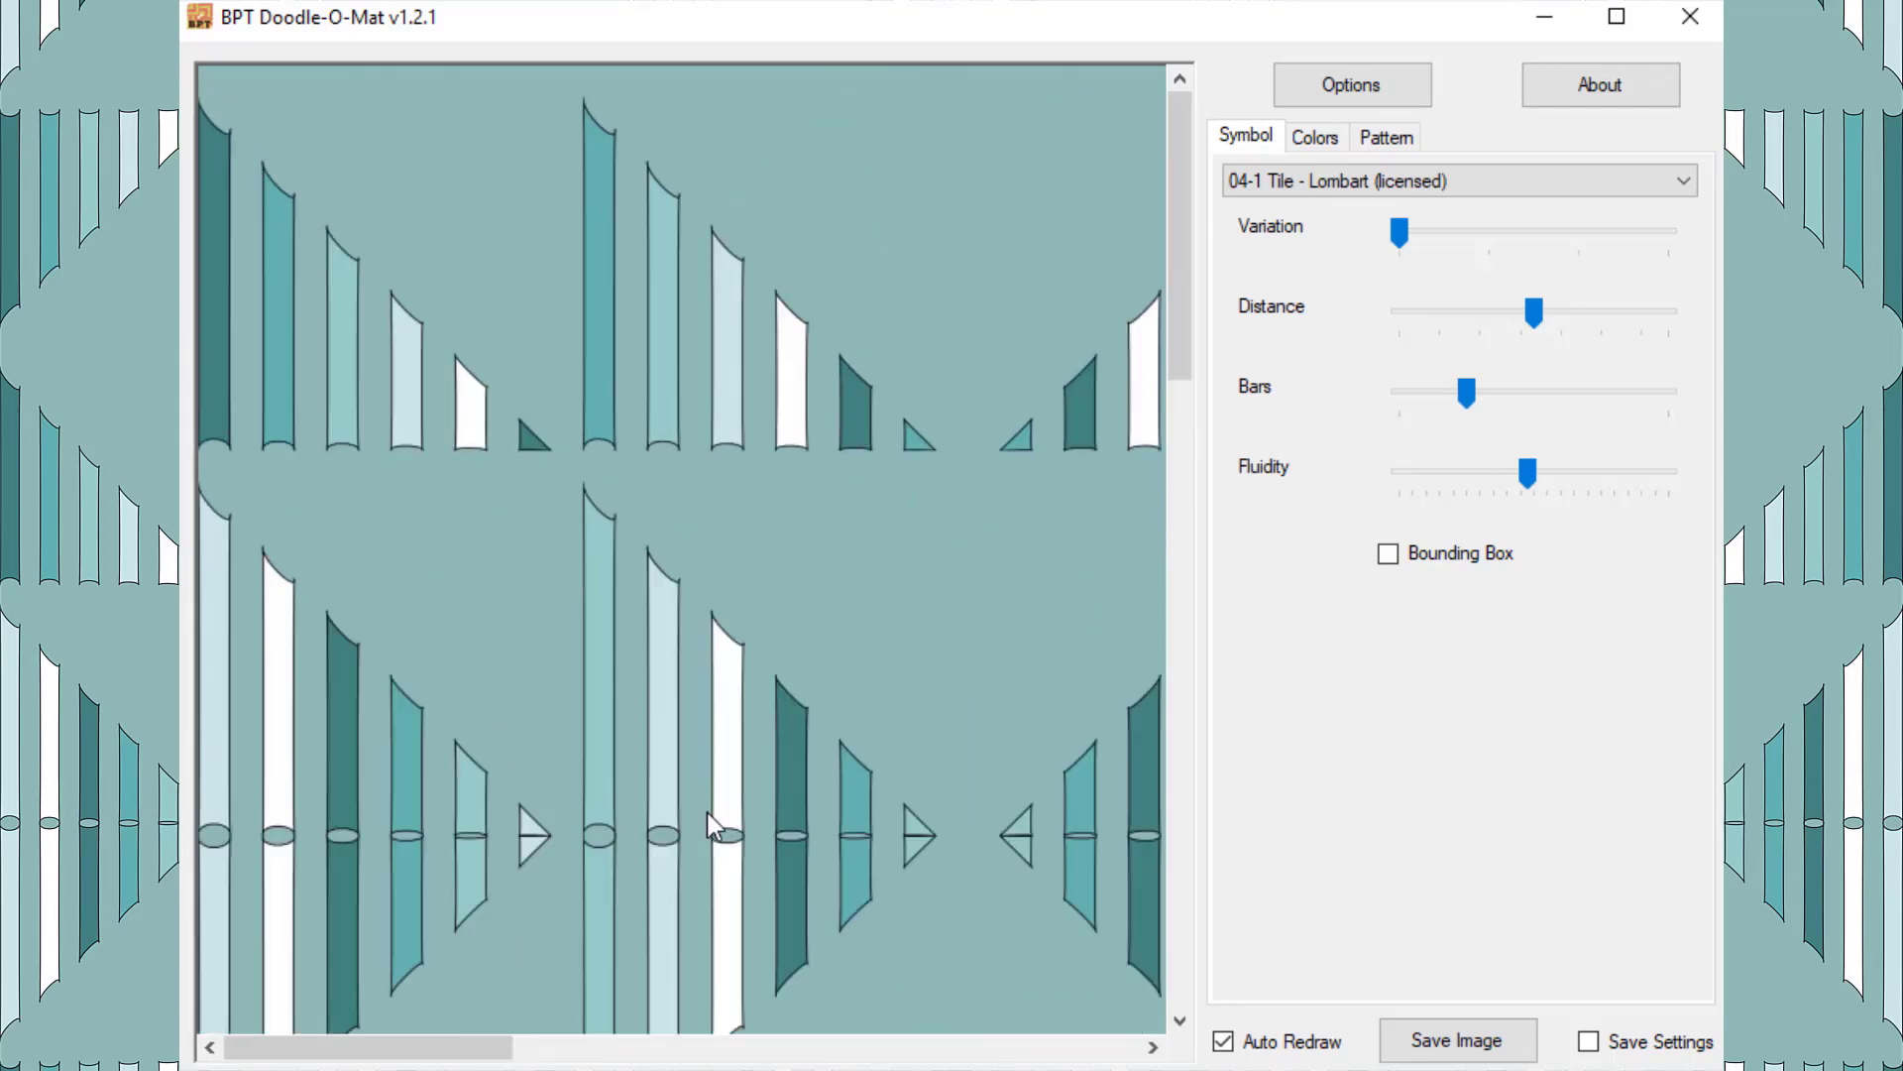
{"action": "scroll", "coordinate": [811, 794], "scroll_direction": "down", "scroll_amount": 5}
{"action": "scroll", "coordinate": [811, 794], "scroll_direction": "down", "scroll_amount": 2}
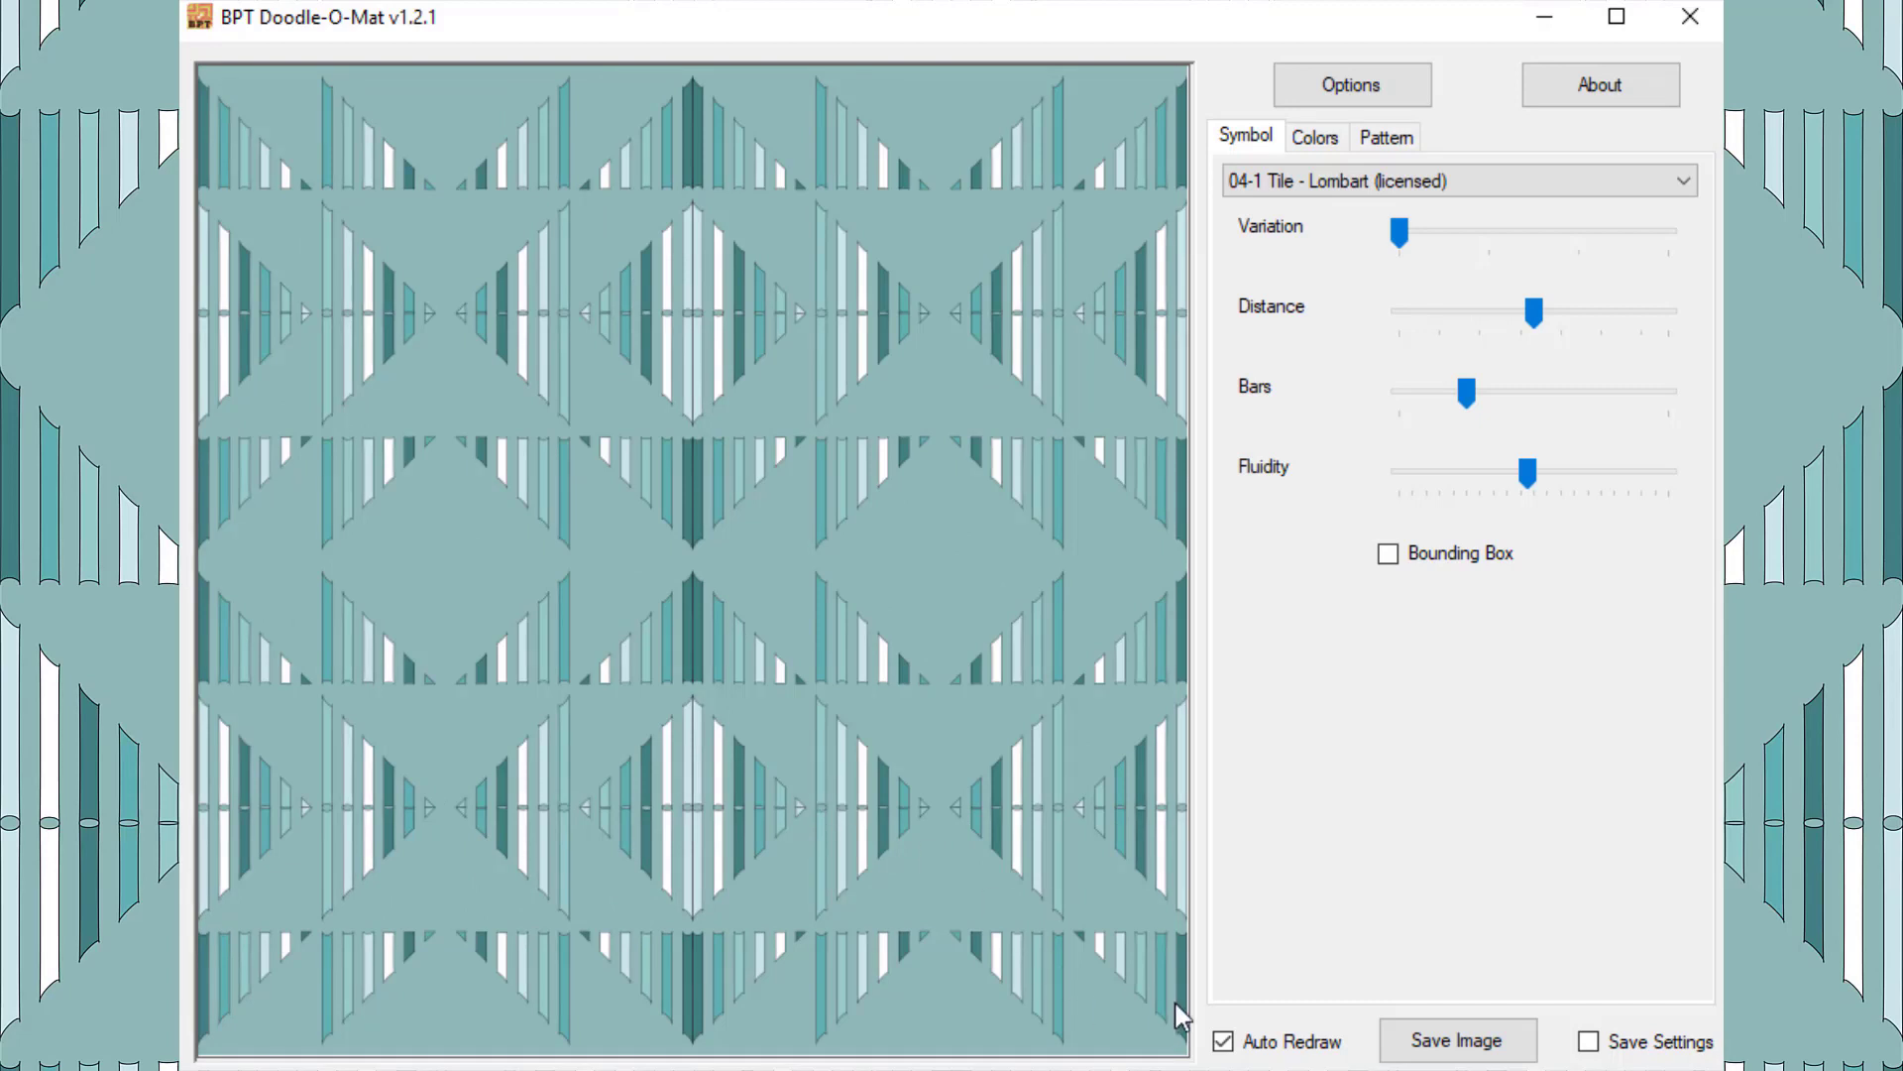
- Switch the Save Settings option on and back off
{"action": "left_click", "coordinate": [1360, 144]}
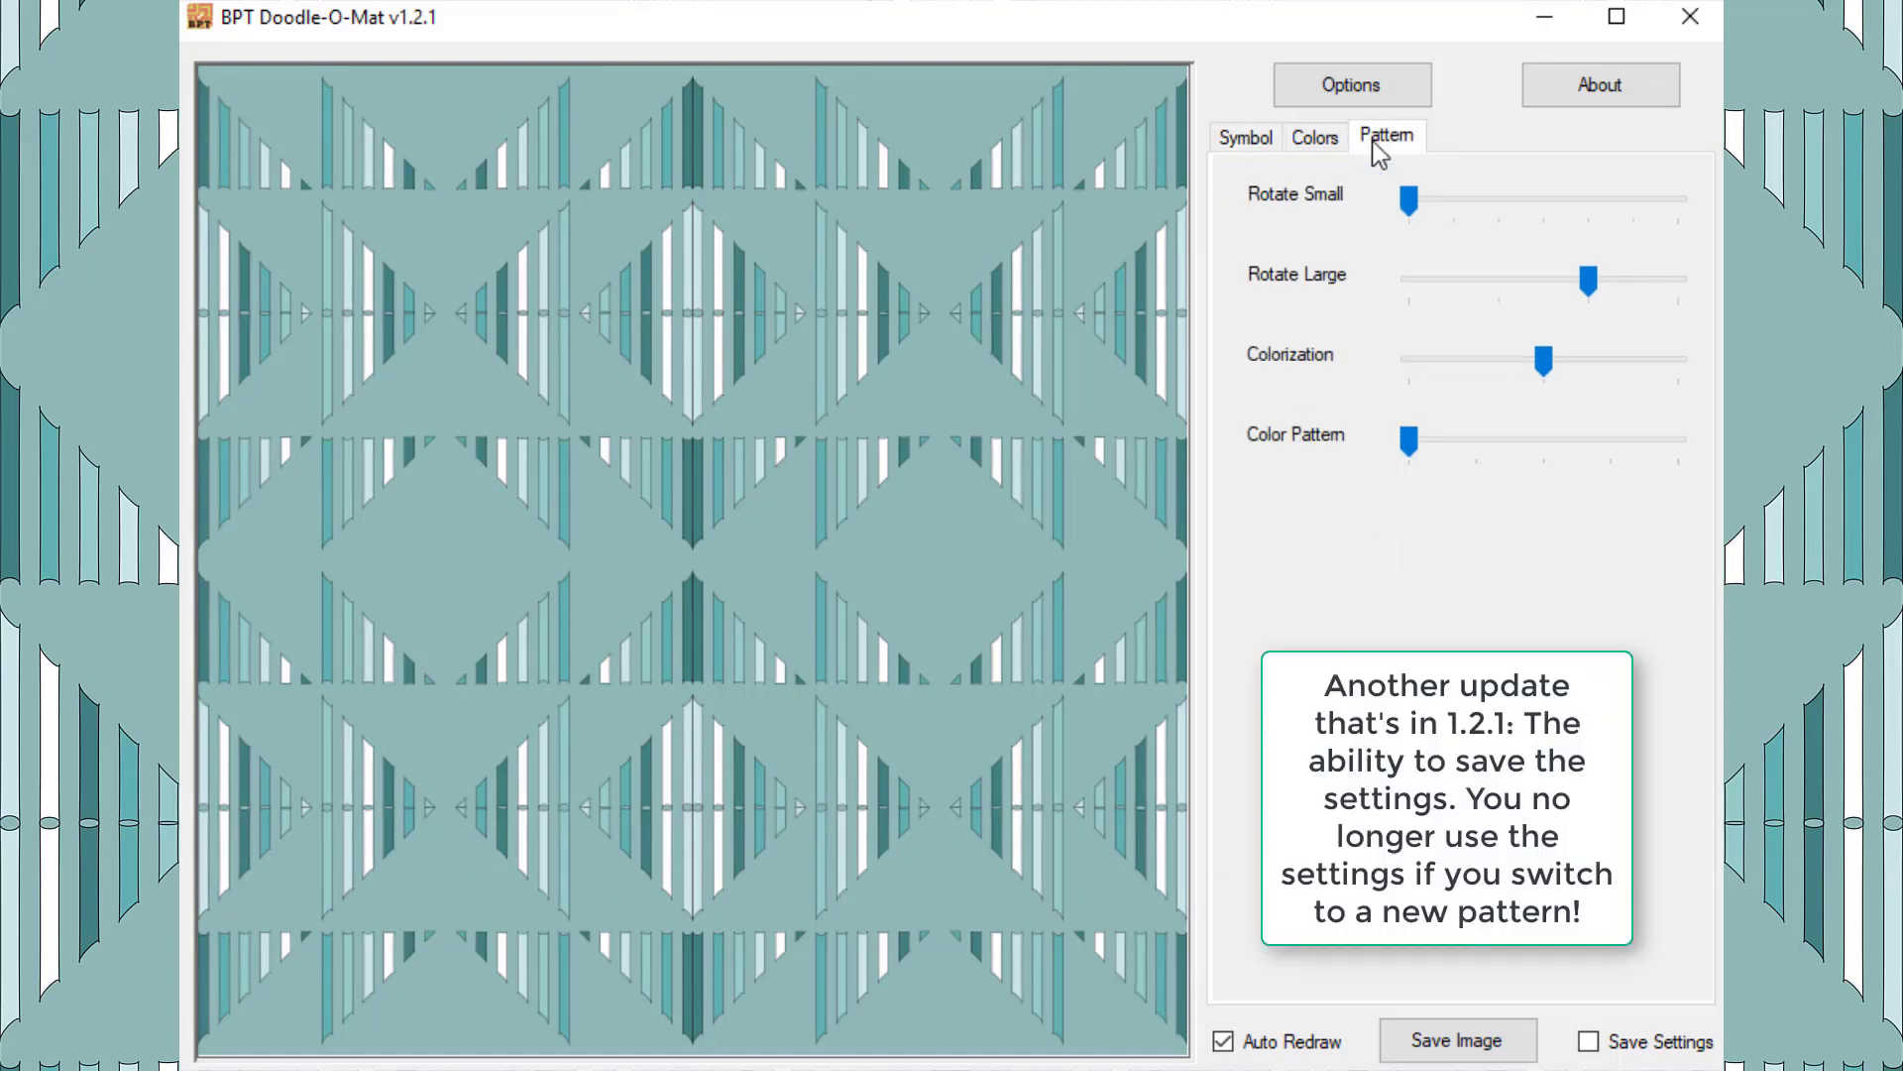
{"action": "left_click", "coordinate": [1273, 145]}
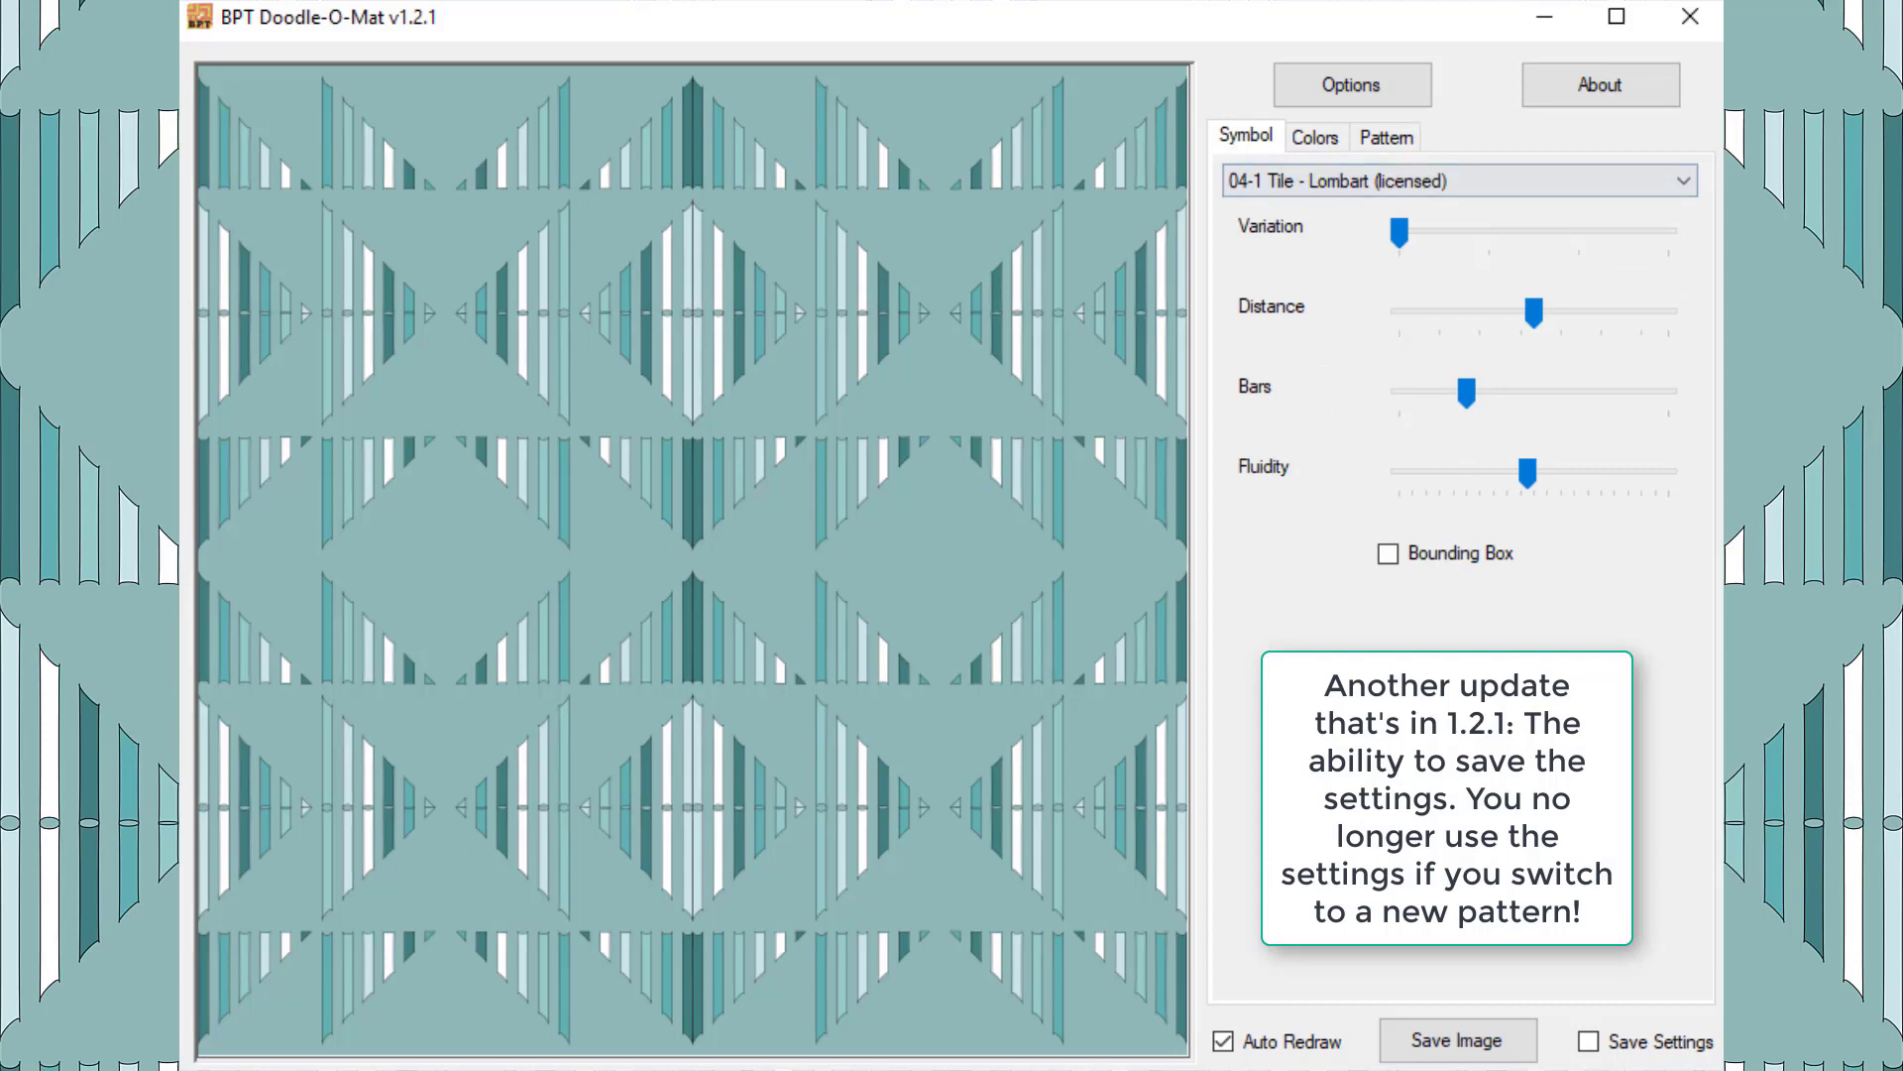
{"action": "left_click", "coordinate": [1590, 1043]}
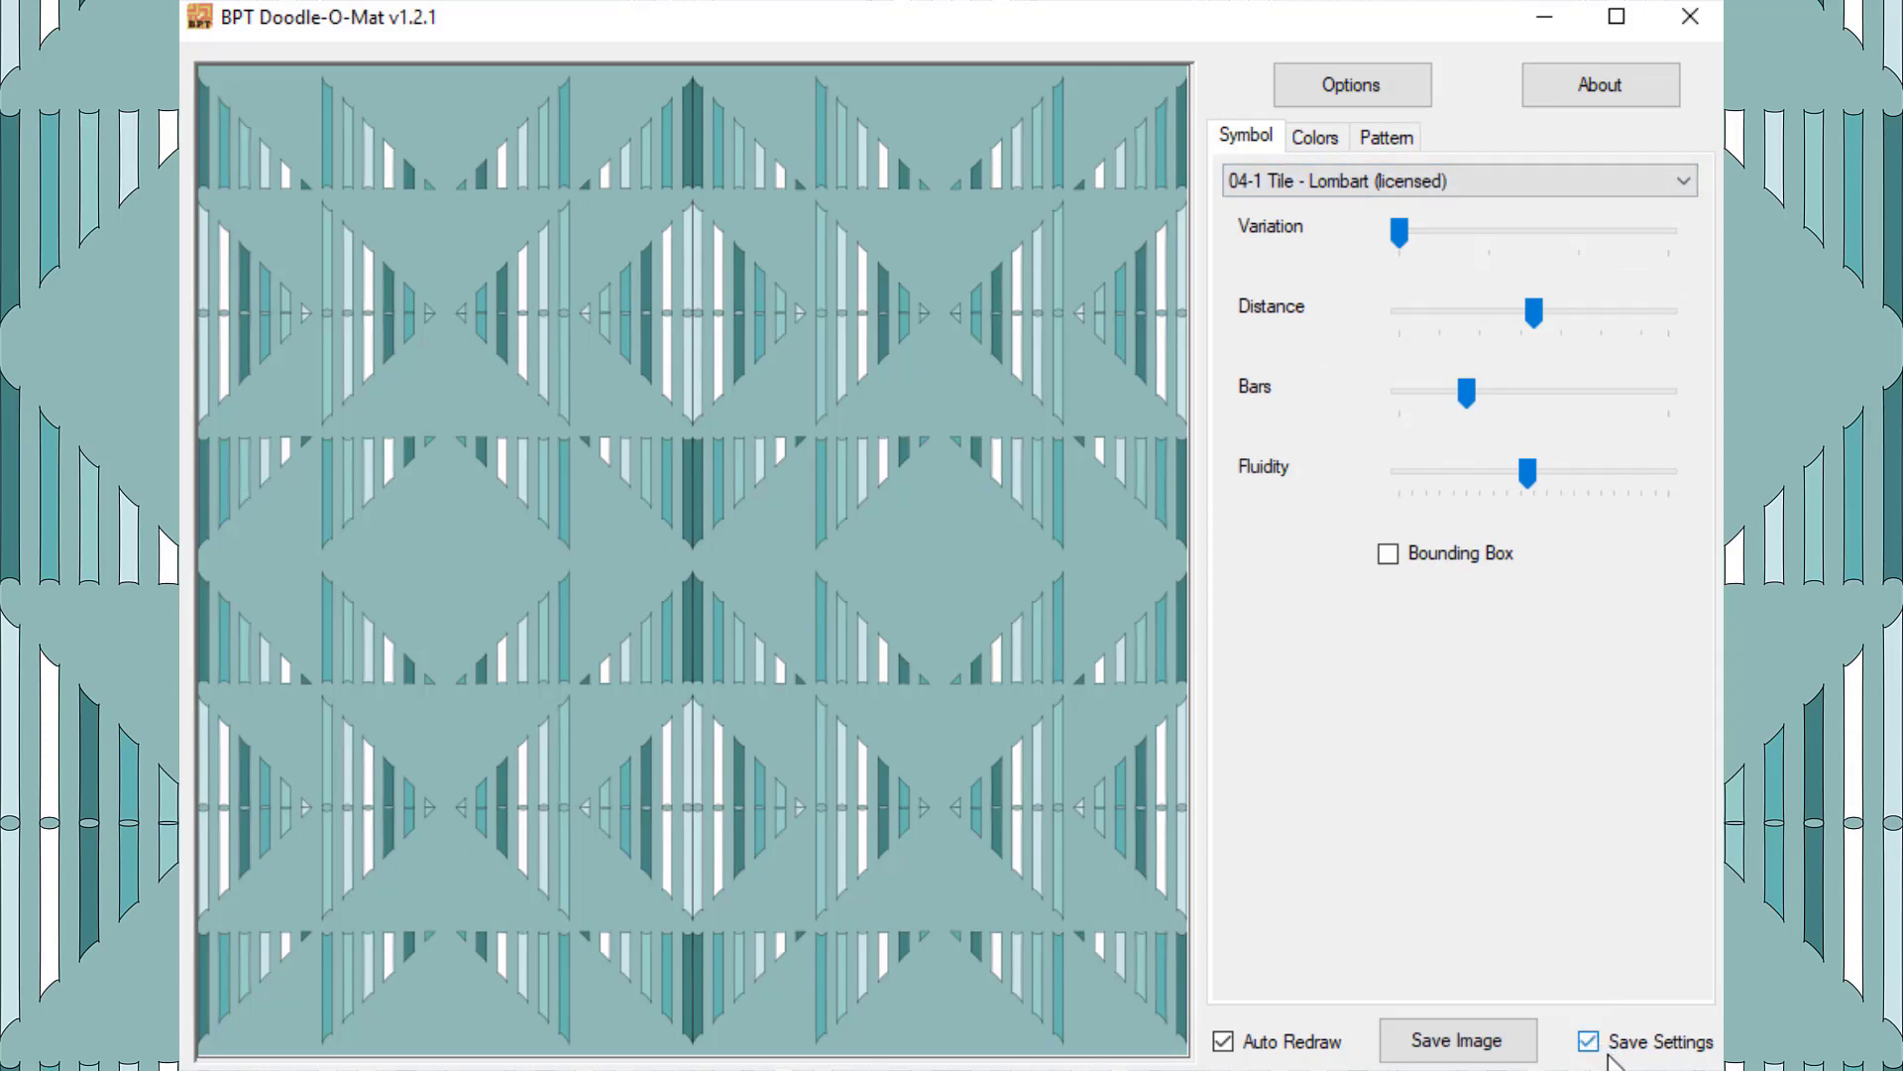
{"action": "left_click", "coordinate": [1599, 1033]}
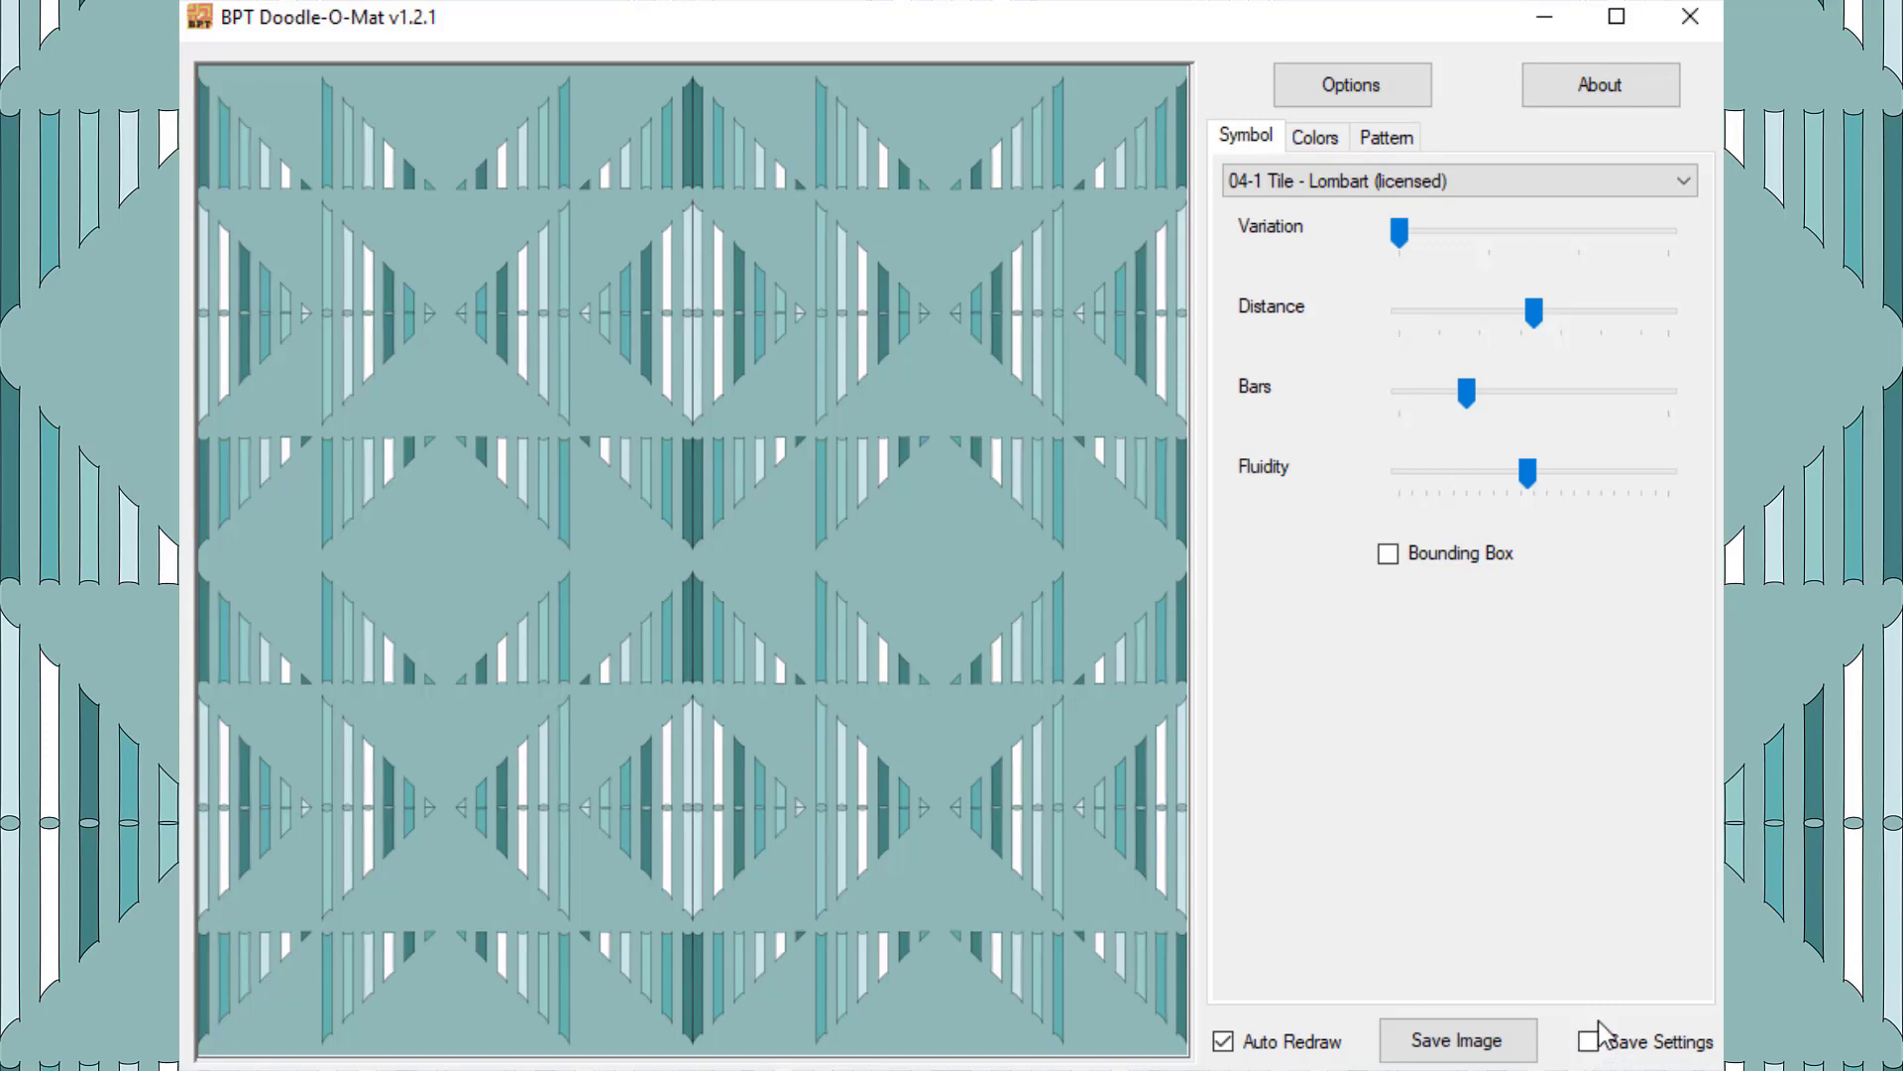